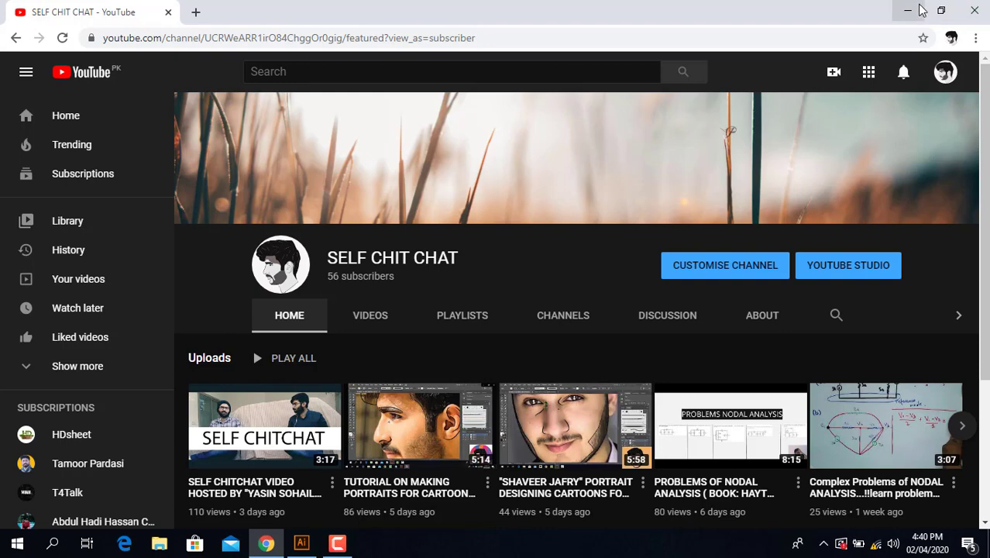
# Step: Create a new A4 portrait document in Illustrator
pyautogui.click(908, 12)
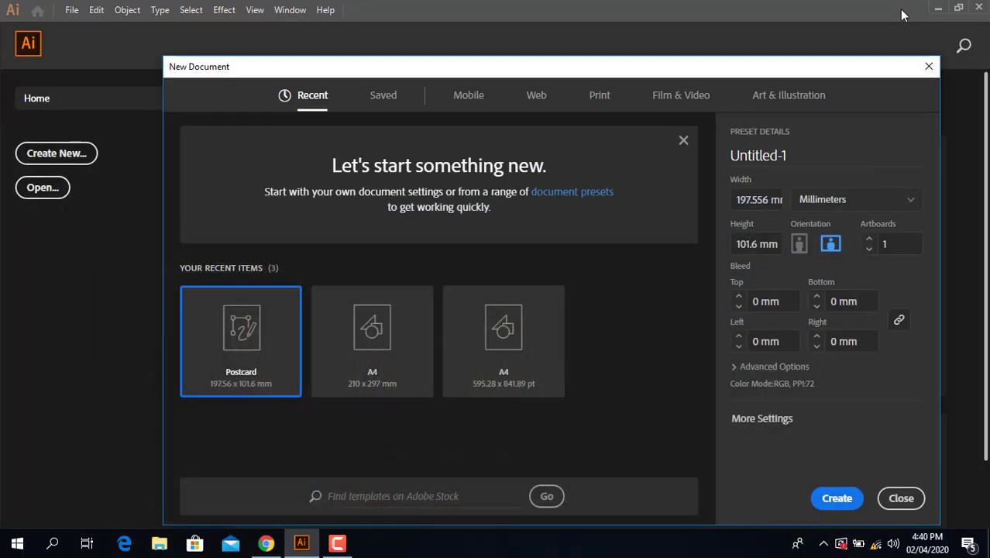
pyautogui.click(402, 357)
pyautogui.click(852, 502)
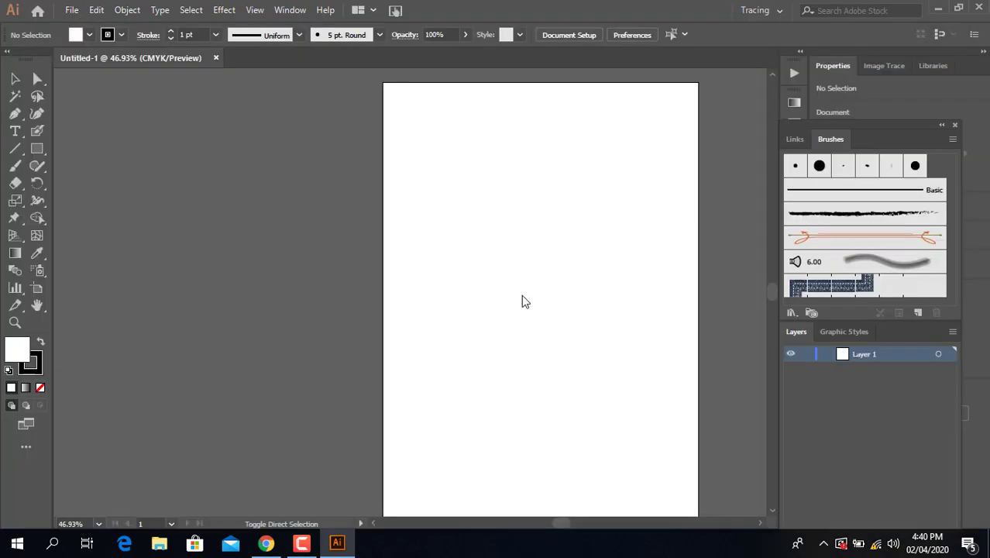
# Step: Place the puppy pencil sketch image on the artboard
pyautogui.hotkey('ctrl', 'shift', 'p')
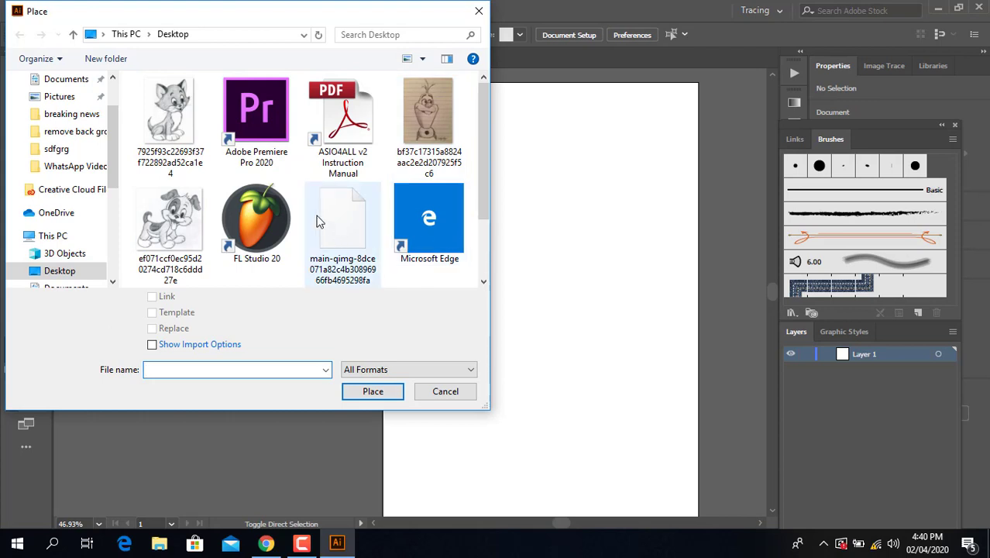
pyautogui.click(155, 245)
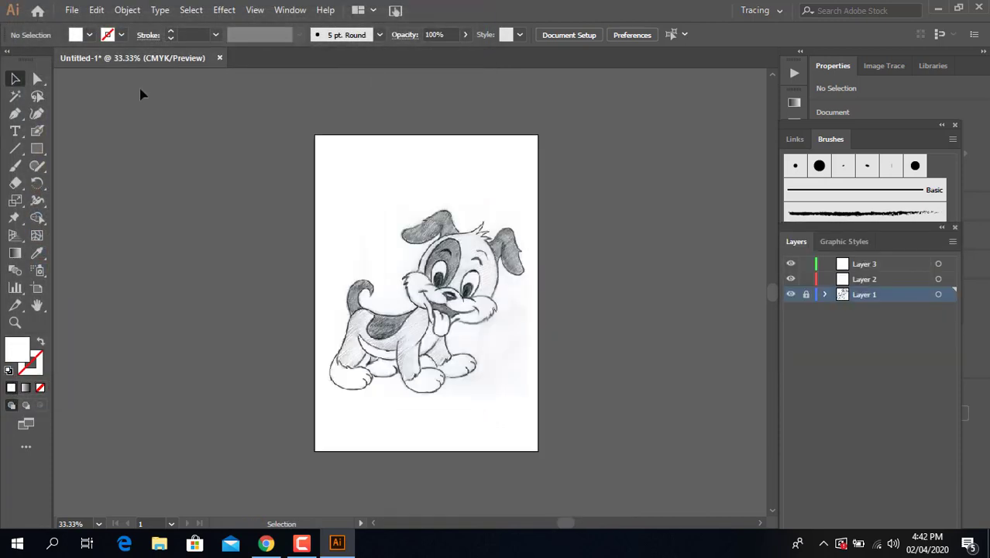
pyautogui.click(42, 150)
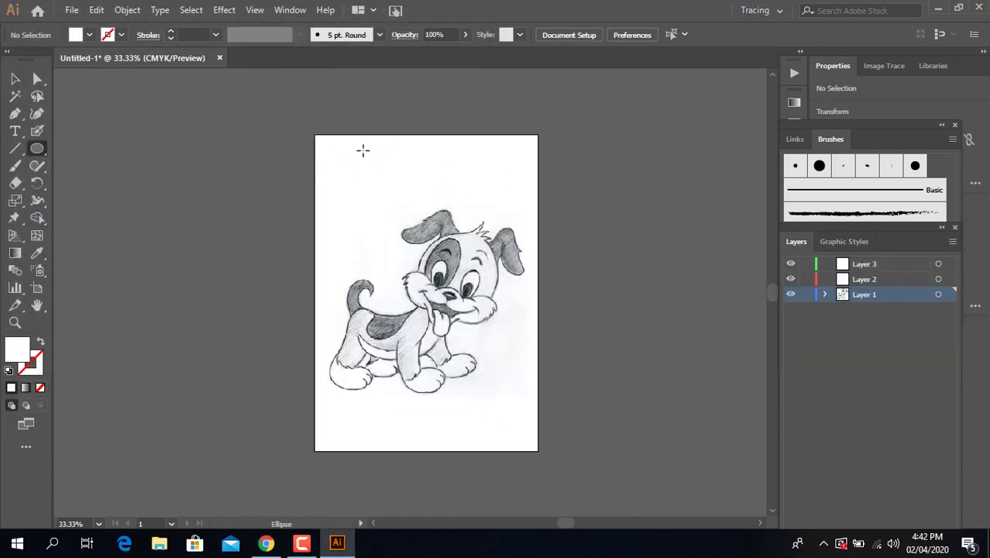
# Step: Draw a long thin ellipse above the sketch and fill it near-black
pyautogui.moveTo(363, 150); pyautogui.dragTo(431, 152)
pyautogui.scroll(1, 414, 155)
pyautogui.scroll(1, 413, 152)
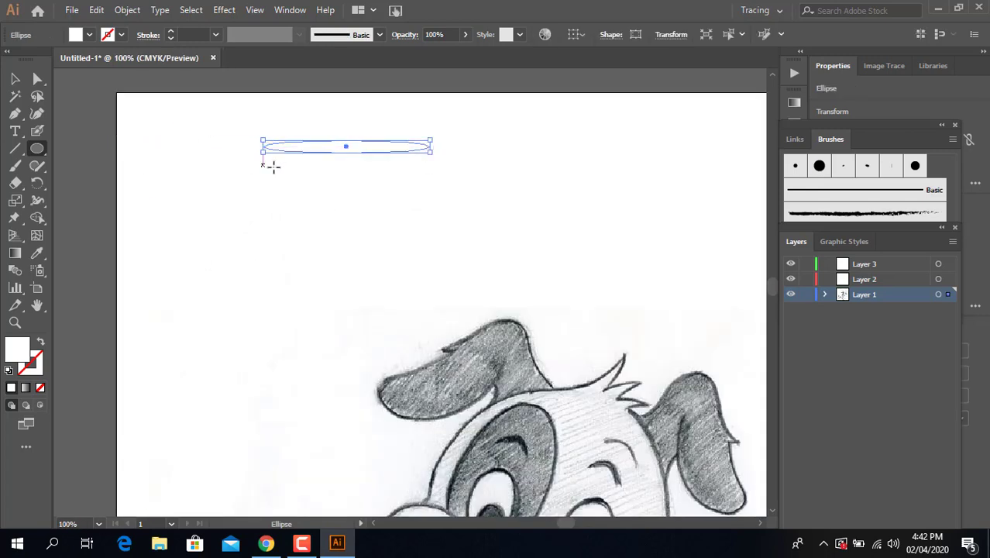
pyautogui.press('v')
pyautogui.press('Delete')
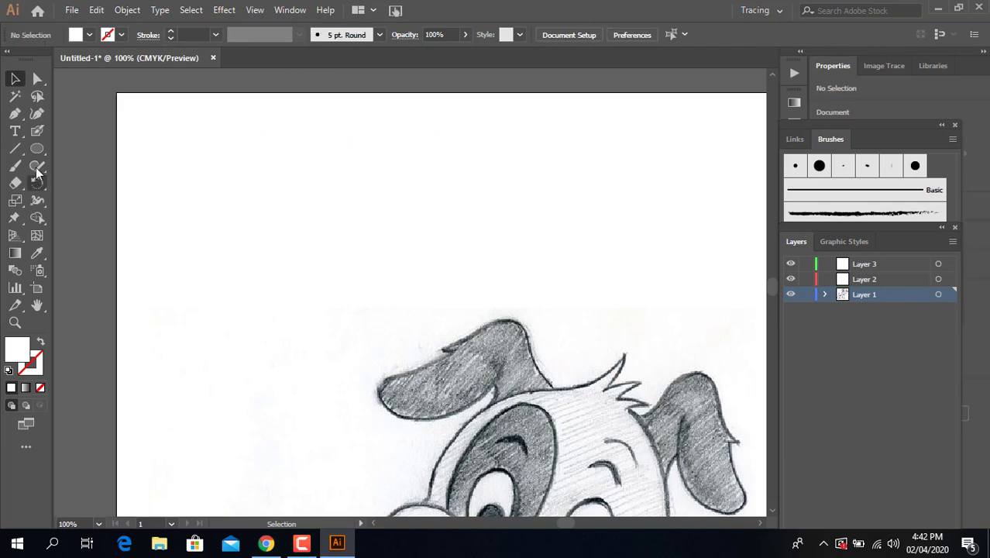
pyautogui.moveTo(236, 143)
pyautogui.mouseDown()
pyautogui.moveTo(486, 156)
pyautogui.moveTo(503, 145)
pyautogui.mouseUp()
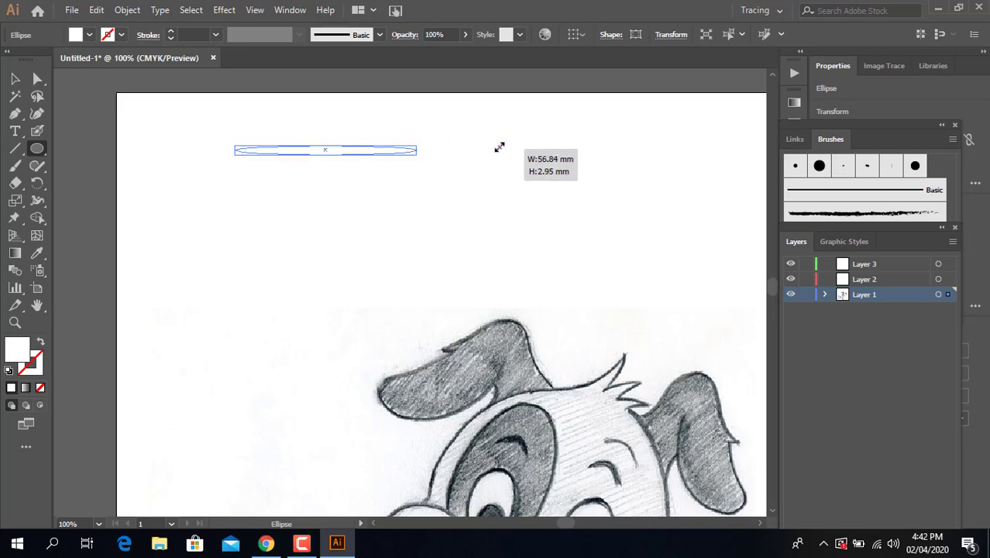
pyautogui.doubleClick(11, 349)
pyautogui.click(309, 353)
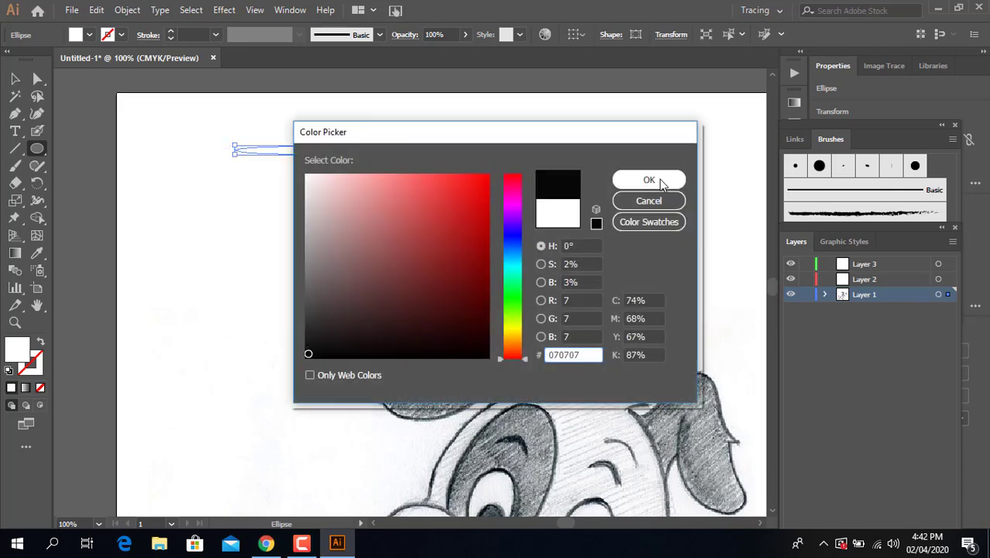
pyautogui.click(651, 178)
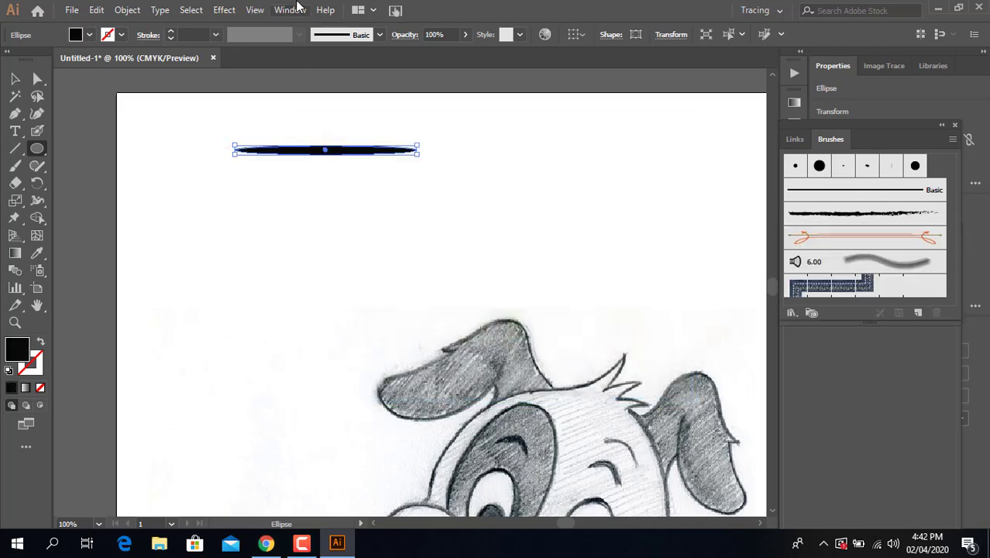
# Step: Make the ellipse a new Art Brush with Tints colorization, then delete the ellipse
pyautogui.click(295, 10)
pyautogui.click(373, 250)
pyautogui.click(290, 10)
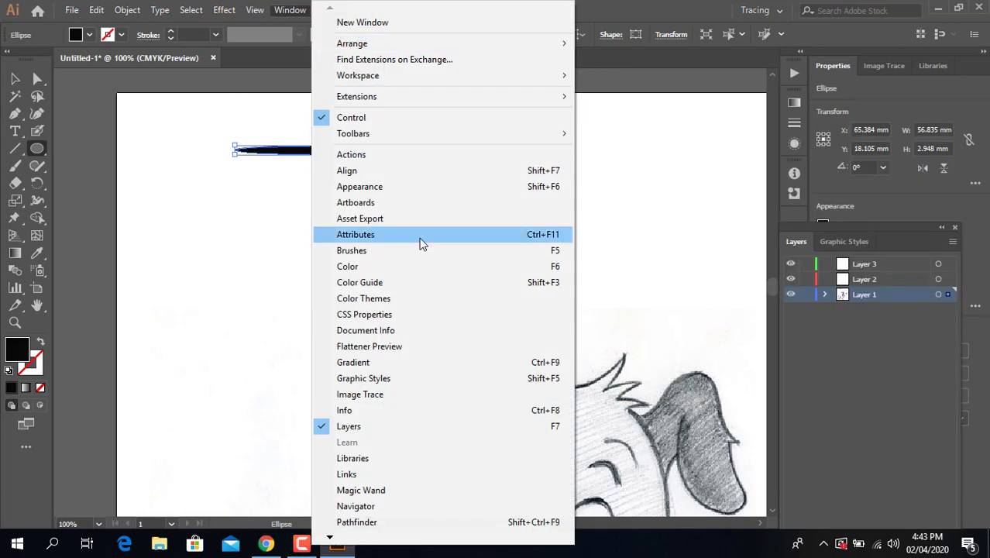
pyautogui.click(423, 250)
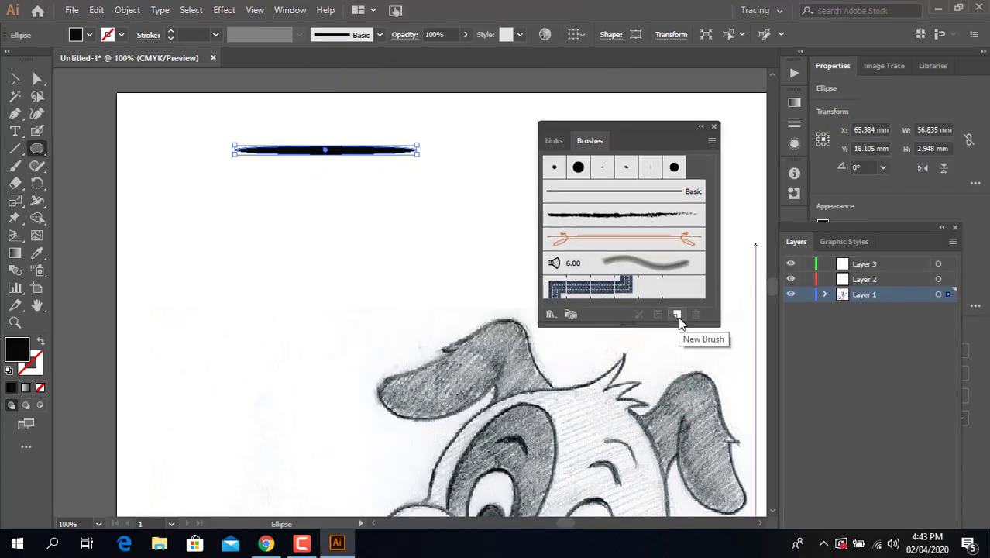
pyautogui.click(677, 315)
pyautogui.click(462, 375)
pyautogui.click(626, 318)
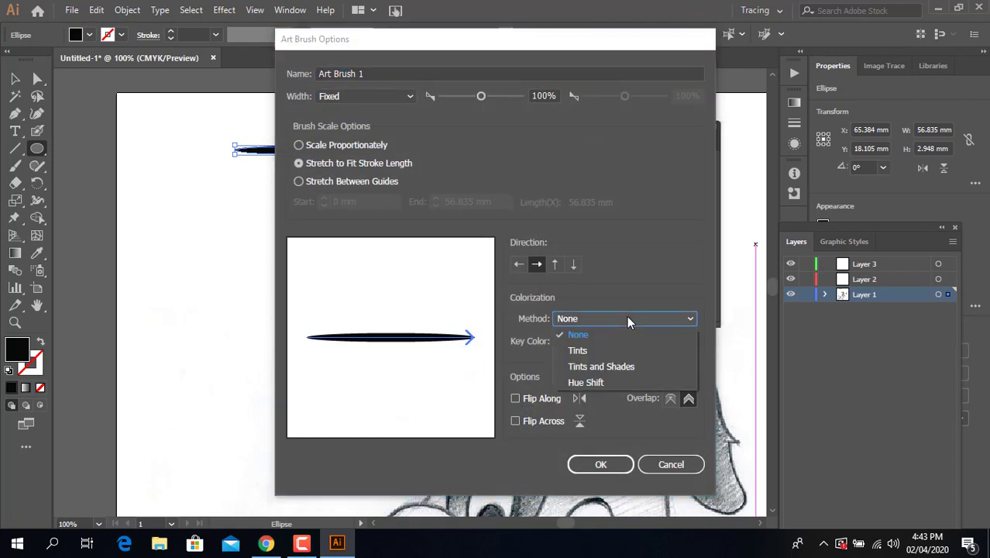
pyautogui.click(640, 350)
pyautogui.click(601, 465)
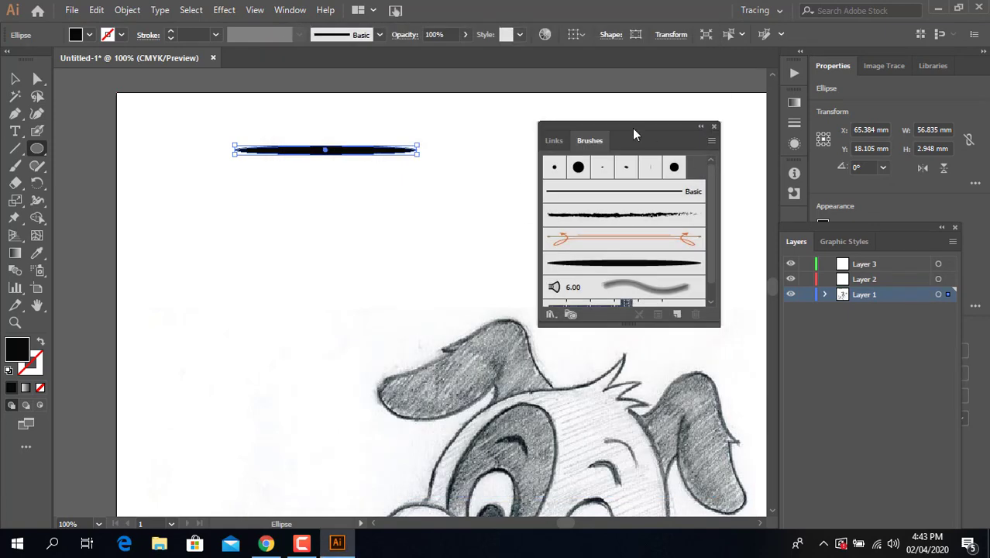
pyautogui.moveTo(634, 135); pyautogui.dragTo(899, 124)
pyautogui.press('Delete')
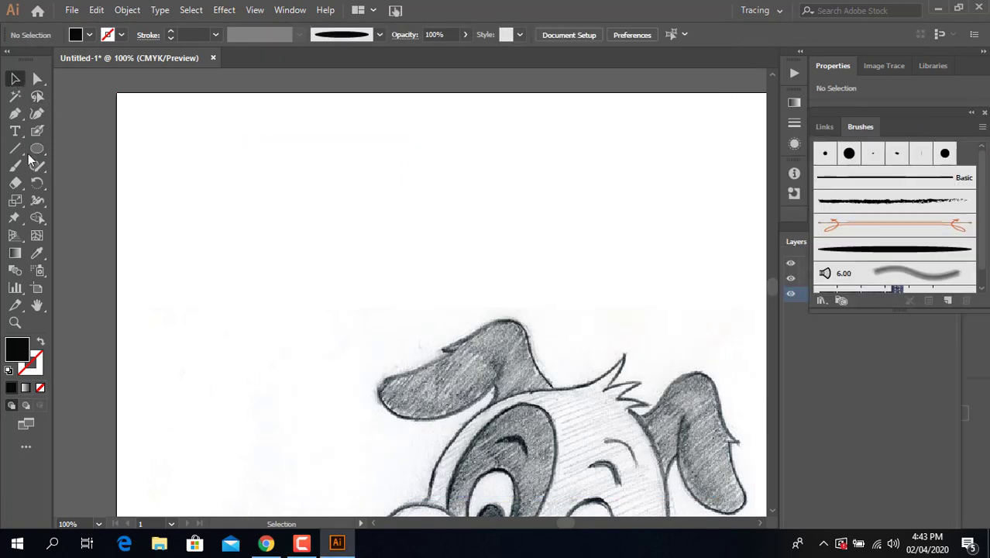
# Step: Start the head outline at the hair tuft using the tapered brush, no fill, 0.5 pt stroke
pyautogui.click(844, 254)
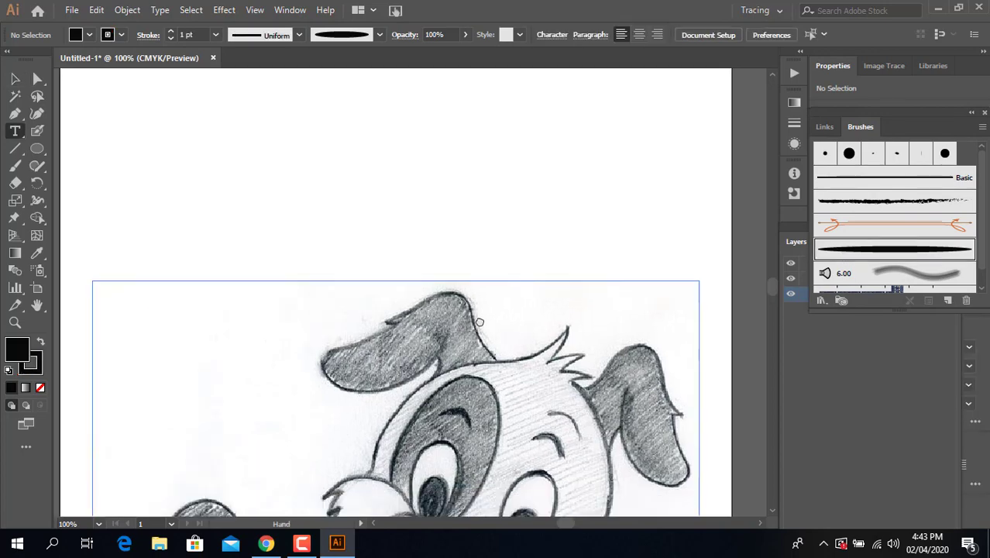
pyautogui.scroll(-5, 387, 310)
pyautogui.hscroll(3, 387, 310)
pyautogui.click(21, 166)
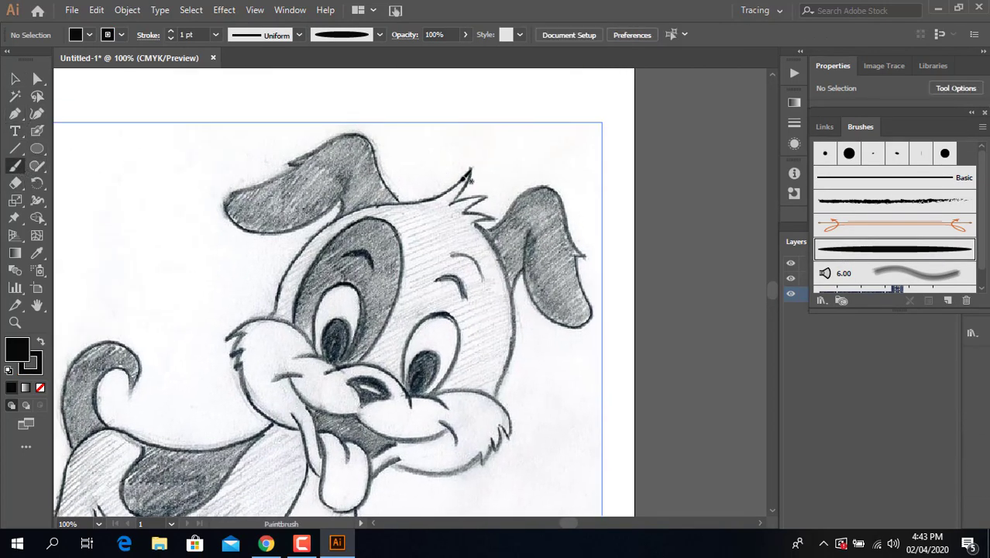
pyautogui.hotkey('ctrl', '=')
pyautogui.press('p')
pyautogui.click(532, 74)
pyautogui.scroll(1, 531, 74)
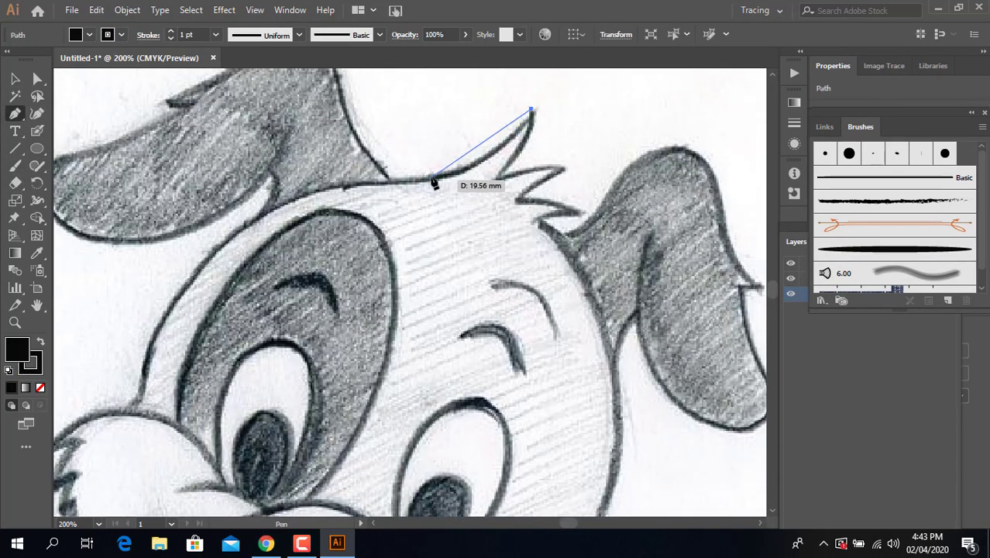
pyautogui.moveTo(372, 186)
pyautogui.mouseDown()
pyautogui.moveTo(444, 188)
pyautogui.moveTo(27, 355)
pyautogui.mouseUp()
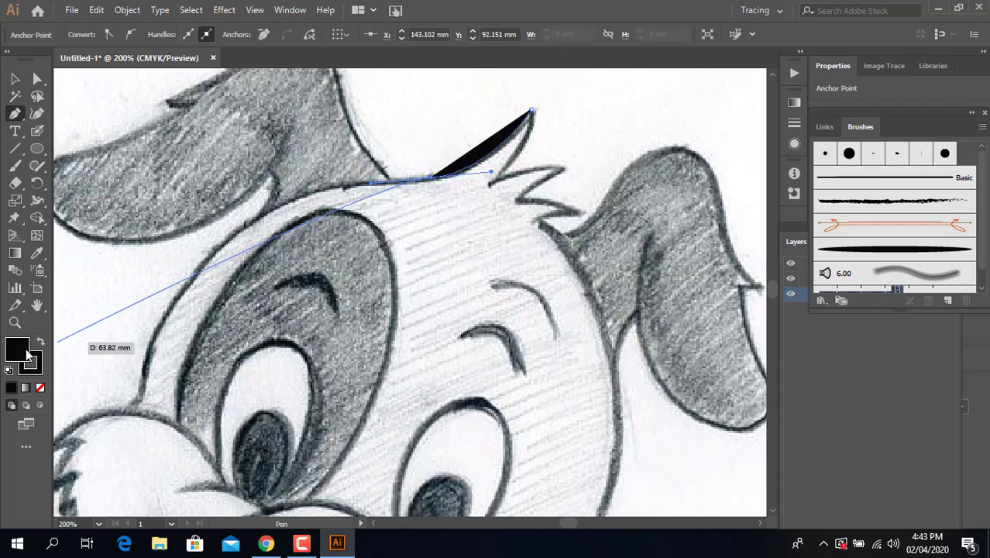
pyautogui.click(41, 389)
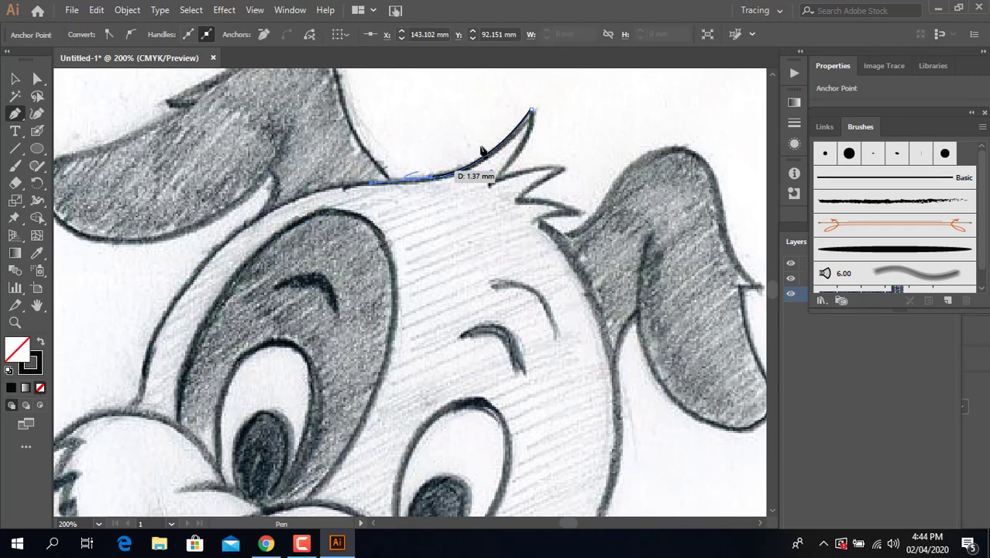
pyautogui.click(889, 254)
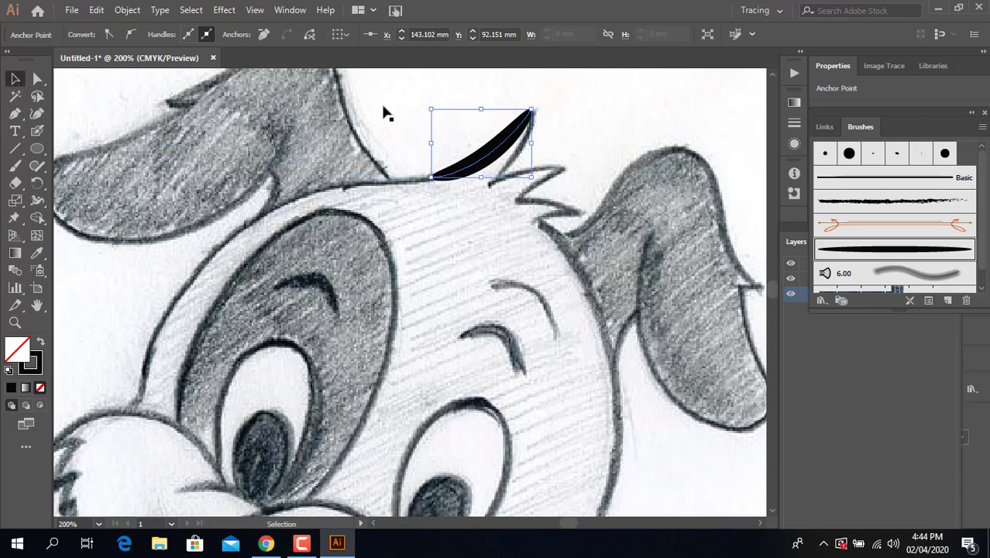
pyautogui.click(480, 155)
pyautogui.click(170, 38)
# Step: Continue the head outline down the cheek's zigzag fur edge toward the chin
pyautogui.click(14, 113)
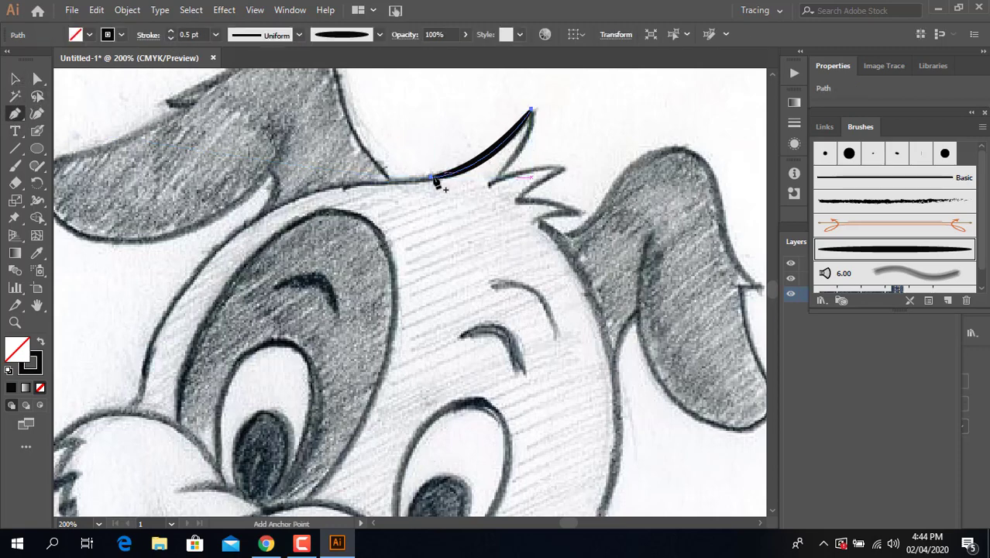
pyautogui.click(432, 179)
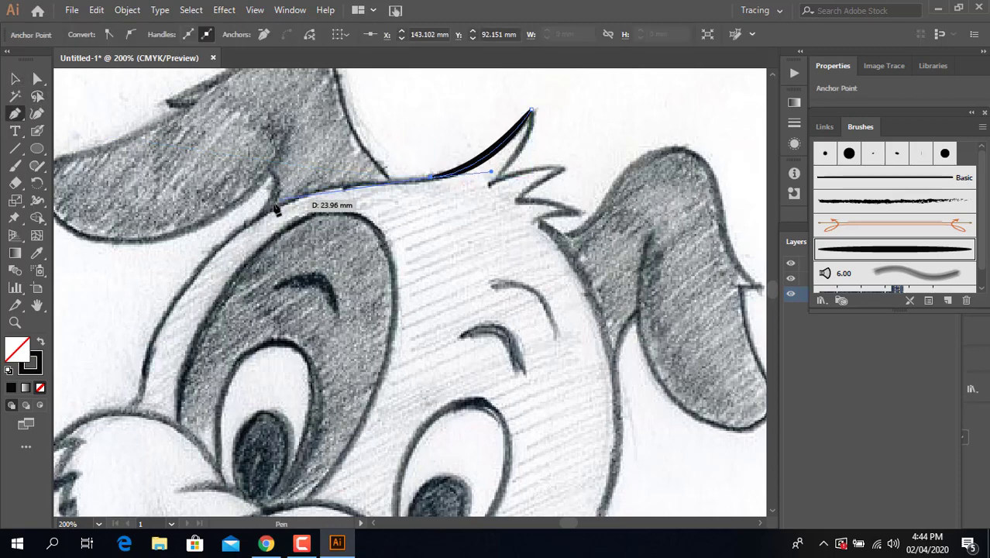
pyautogui.click(318, 188)
pyautogui.moveTo(126, 334); pyautogui.dragTo(120, 310)
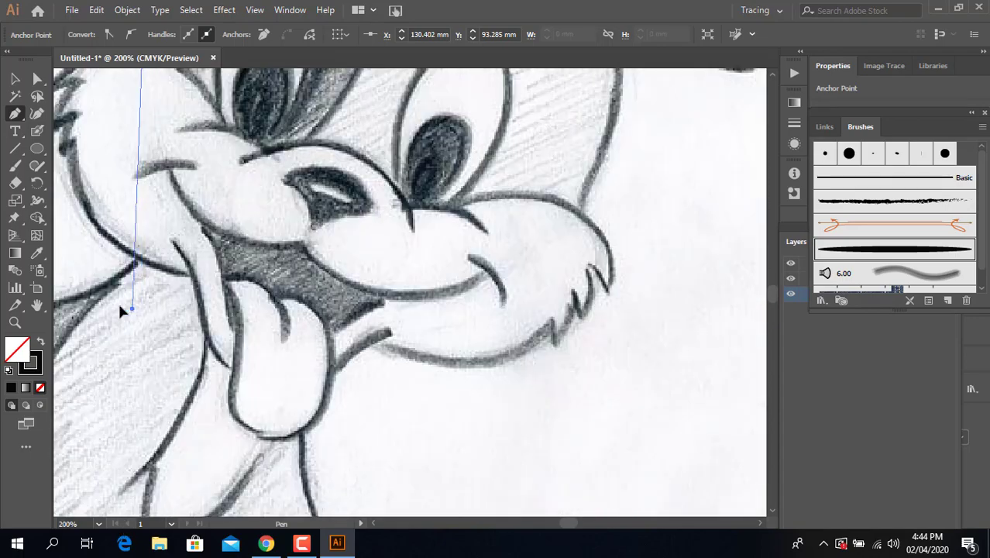
pyautogui.scroll(3, 120, 310)
pyautogui.scroll(2, 219, 249)
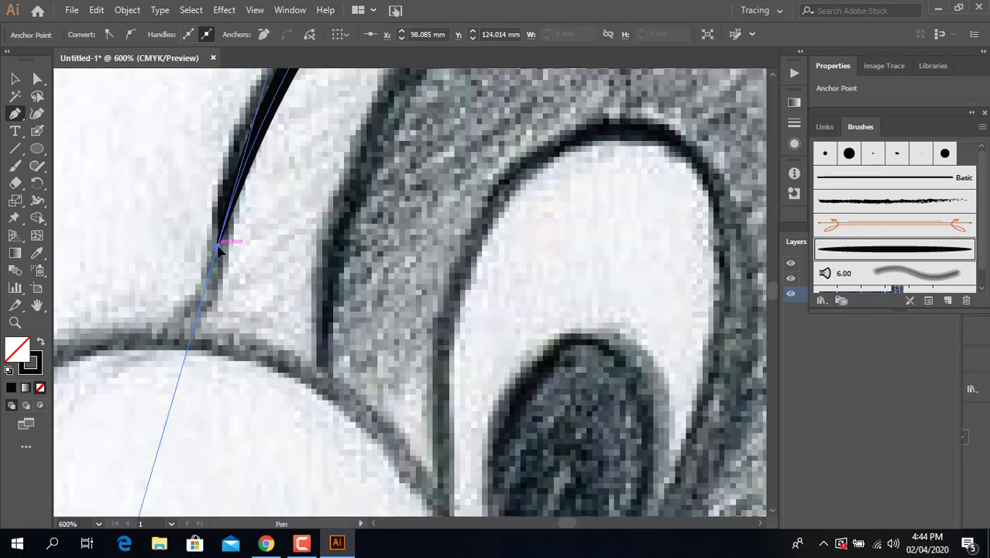
pyautogui.moveTo(220, 250)
pyautogui.mouseDown()
pyautogui.moveTo(211, 174)
pyautogui.moveTo(281, 149)
pyautogui.moveTo(261, 158)
pyautogui.mouseUp()
pyautogui.moveTo(186, 264); pyautogui.dragTo(181, 281)
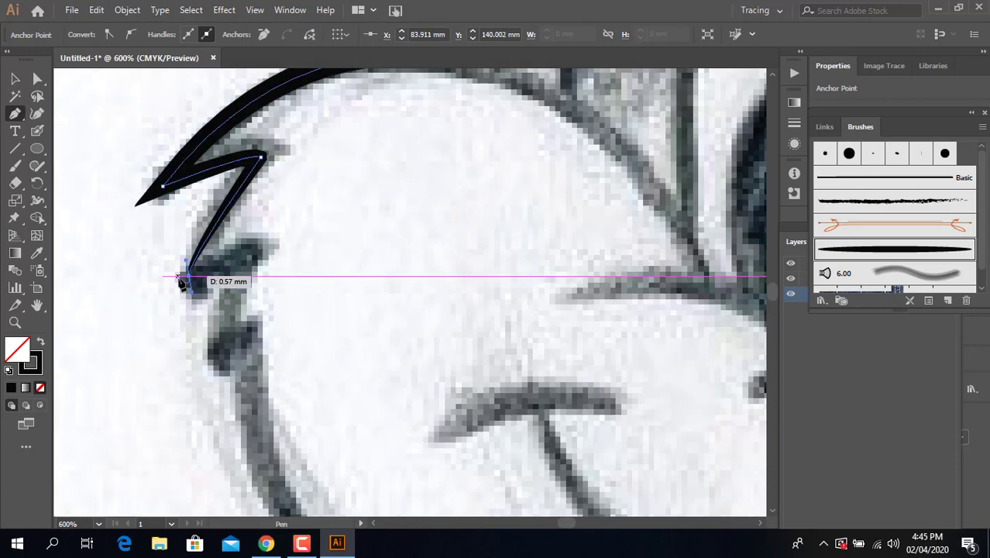
pyautogui.click(222, 333)
pyautogui.scroll(-3, 282, 442)
pyautogui.moveTo(298, 381); pyautogui.dragTo(284, 350)
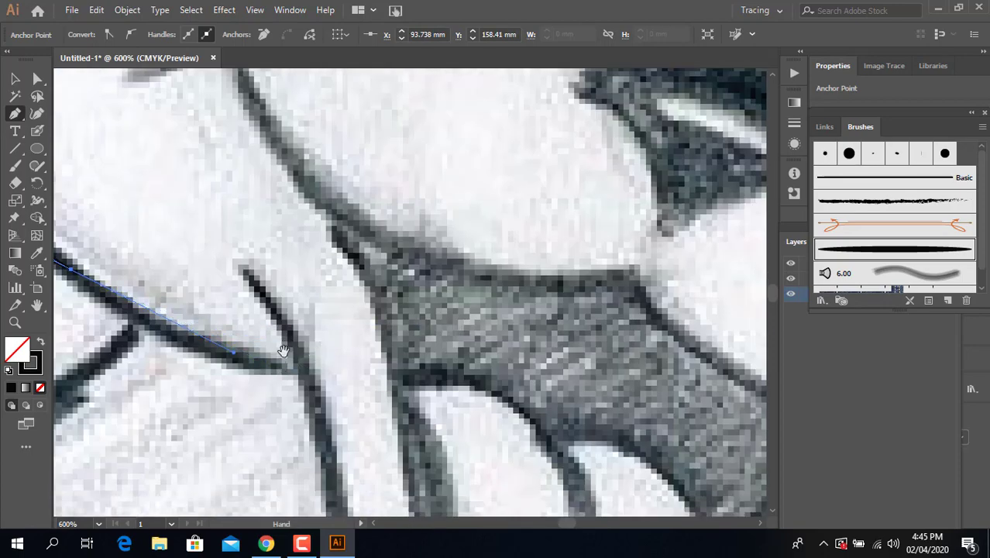
pyautogui.moveTo(352, 352); pyautogui.dragTo(506, 377)
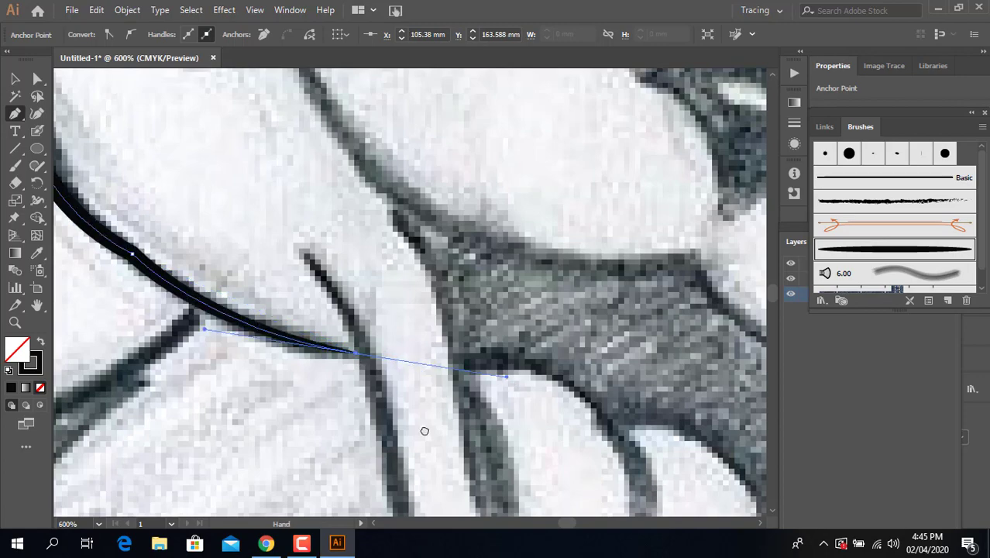
pyautogui.moveTo(424, 431); pyautogui.dragTo(234, 216)
pyautogui.moveTo(281, 416); pyautogui.dragTo(367, 458)
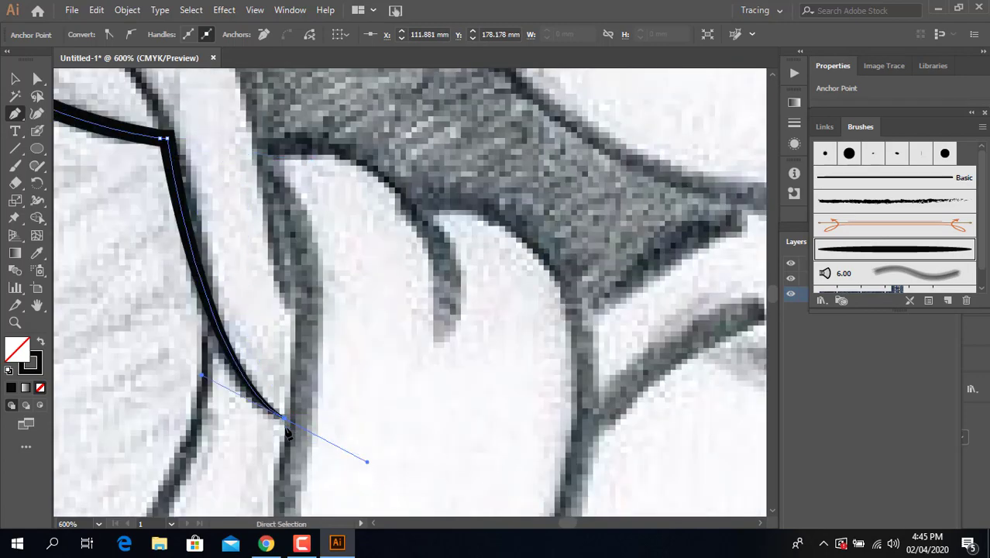
# Step: Trace the chin and mouth corner, ending with a sharp cheek tuft point
pyautogui.hotkey('ctrl', 'z')
pyautogui.moveTo(200, 291); pyautogui.dragTo(206, 344)
pyautogui.moveTo(281, 419)
pyautogui.mouseDown()
pyautogui.moveTo(349, 461)
pyautogui.moveTo(289, 190)
pyautogui.mouseUp()
pyautogui.moveTo(300, 350); pyautogui.dragTo(431, 334)
pyautogui.hotkey('ctrl', 'z')
pyautogui.moveTo(300, 350); pyautogui.dragTo(425, 381)
pyautogui.moveTo(461, 310)
pyautogui.mouseDown()
pyautogui.moveTo(507, 221)
pyautogui.moveTo(530, 113)
pyautogui.mouseUp()
pyautogui.moveTo(457, 380); pyautogui.dragTo(473, 387)
pyautogui.hotkey('ctrl', '-')
pyautogui.hotkey('ctrl', '-')
pyautogui.hotkey('ctrl', '-')
pyautogui.moveTo(500, 407)
pyautogui.mouseDown()
pyautogui.moveTo(590, 463)
pyautogui.moveTo(257, 402)
pyautogui.mouseUp()
pyautogui.hotkey('ctrl', '+')
pyautogui.hotkey('ctrl', '+')
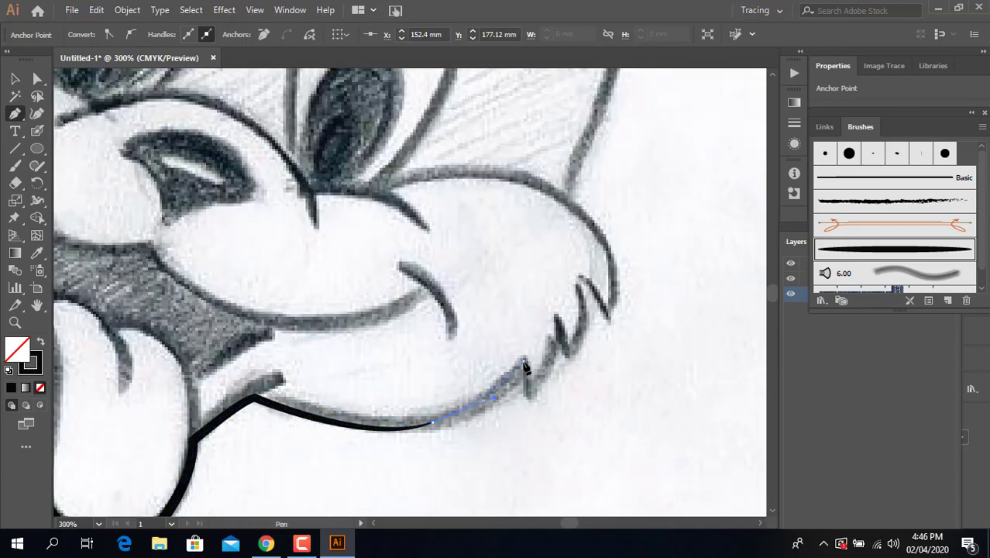
pyautogui.moveTo(522, 355); pyautogui.dragTo(548, 381)
pyautogui.hotkey('ctrl', '+')
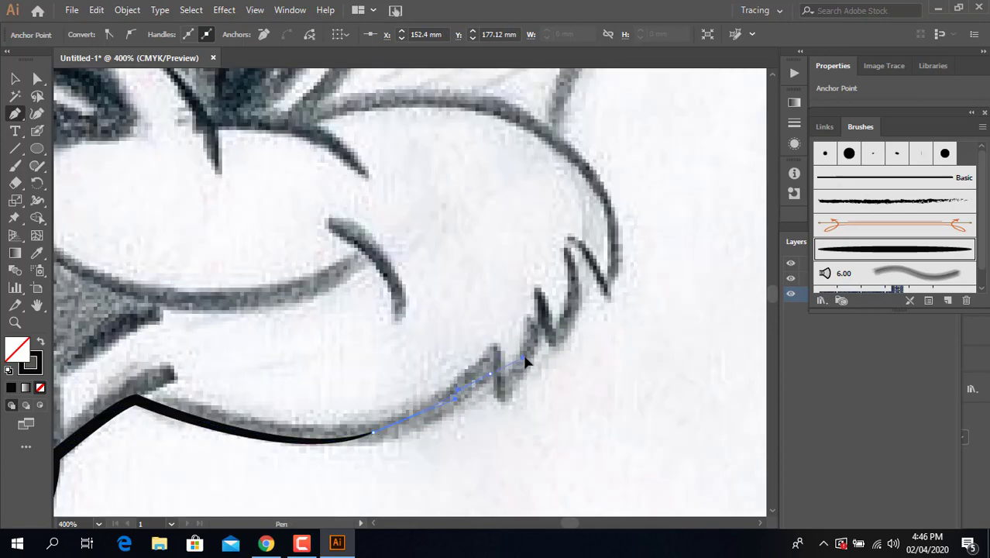
pyautogui.moveTo(493, 354); pyautogui.dragTo(500, 405)
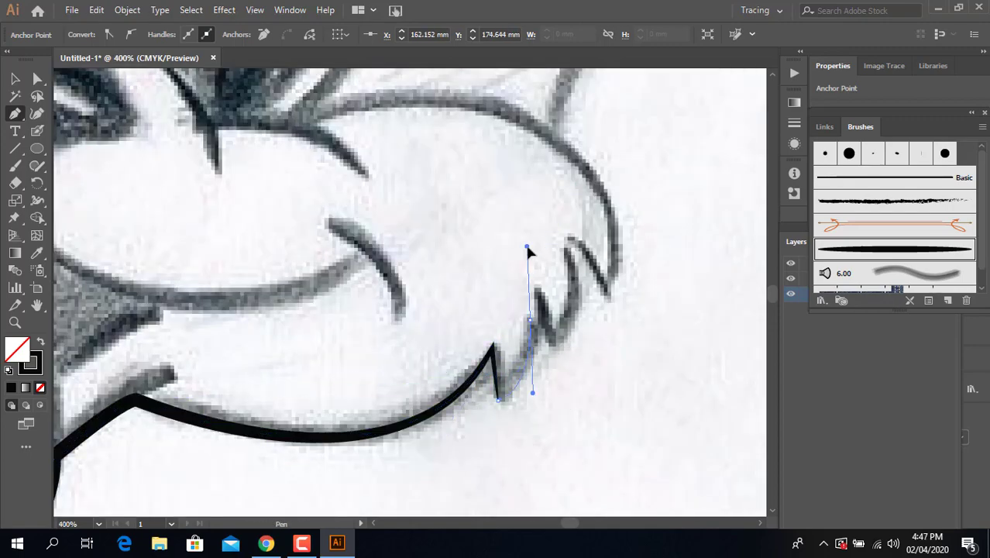
pyautogui.moveTo(536, 293)
pyautogui.mouseDown()
pyautogui.moveTo(548, 350)
pyautogui.moveTo(554, 291)
pyautogui.moveTo(637, 381)
pyautogui.mouseUp()
# Step: Apply the tapered black brush to the traced outline
pyautogui.scroll(-3, 548, 351)
pyautogui.scroll(4, 551, 276)
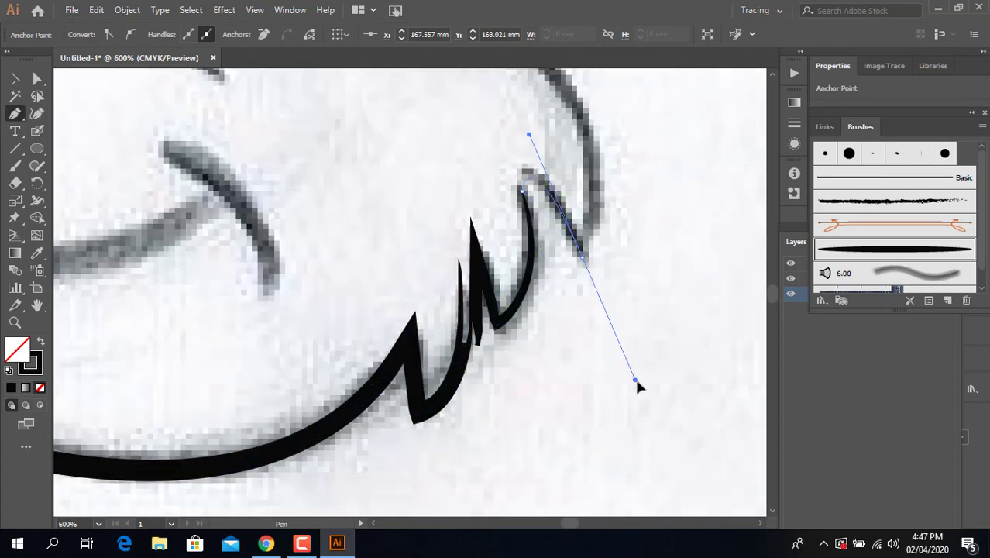
pyautogui.scroll(5, 636, 381)
pyautogui.scroll(3, 387, 440)
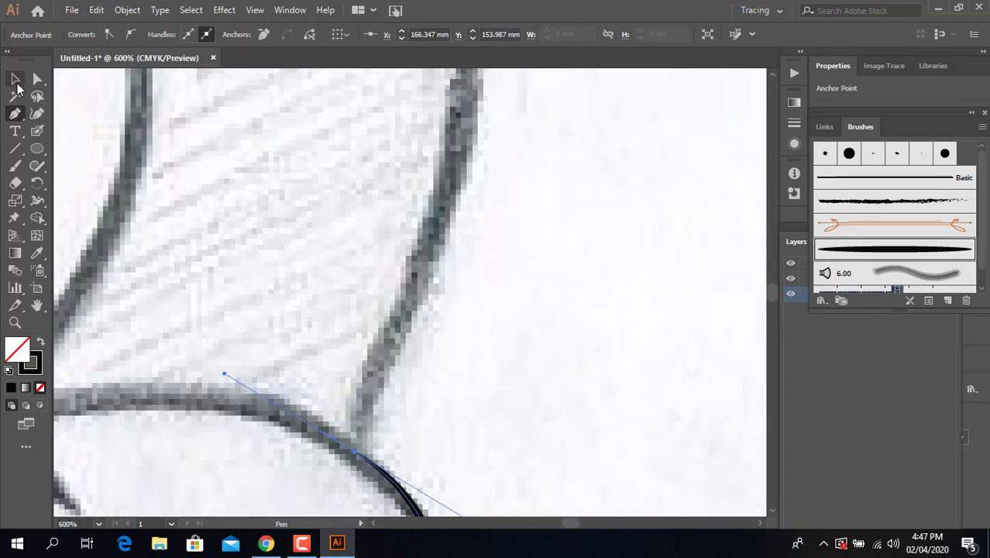
pyautogui.click(15, 78)
pyautogui.scroll(-4, 206, 80)
pyautogui.click(481, 271)
pyautogui.scroll(2, 481, 271)
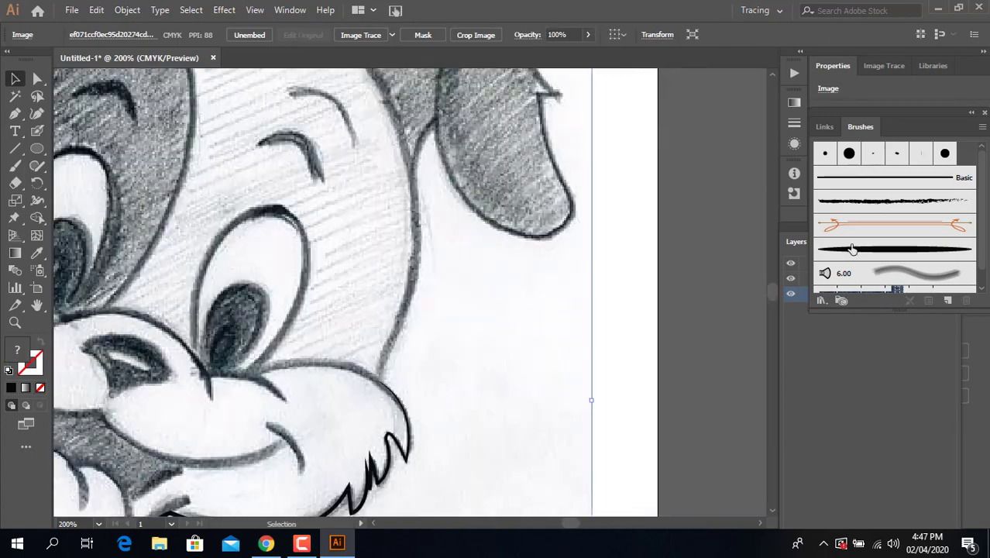
pyautogui.click(853, 248)
# Step: Extend the outline through the spiky hair tuft zigzag and down the other cheek
pyautogui.press('p')
pyautogui.scroll(3, 460, 364)
pyautogui.click(334, 149)
pyautogui.moveTo(251, 301); pyautogui.dragTo(186, 339)
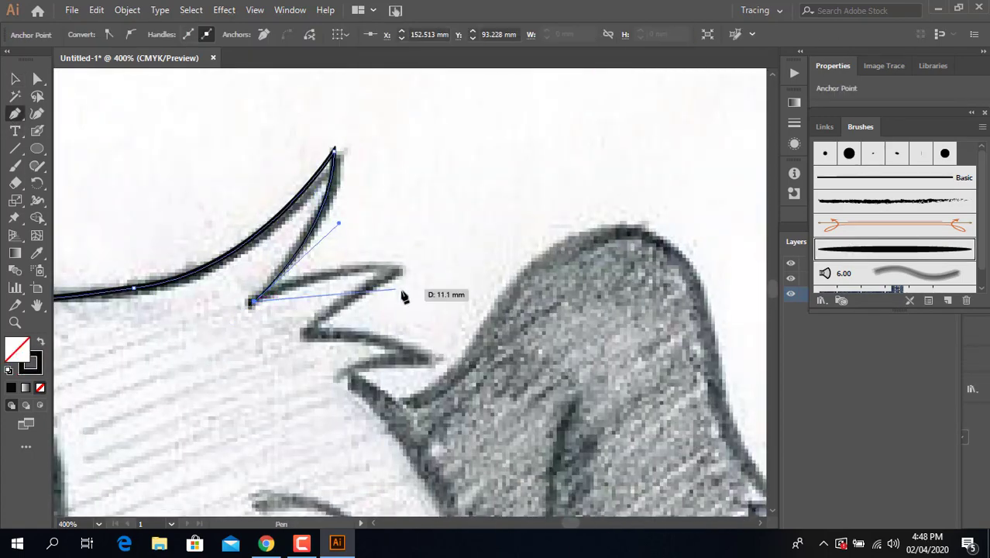
pyautogui.click(398, 270)
pyautogui.click(307, 334)
pyautogui.click(432, 358)
pyautogui.moveTo(355, 368); pyautogui.dragTo(360, 373)
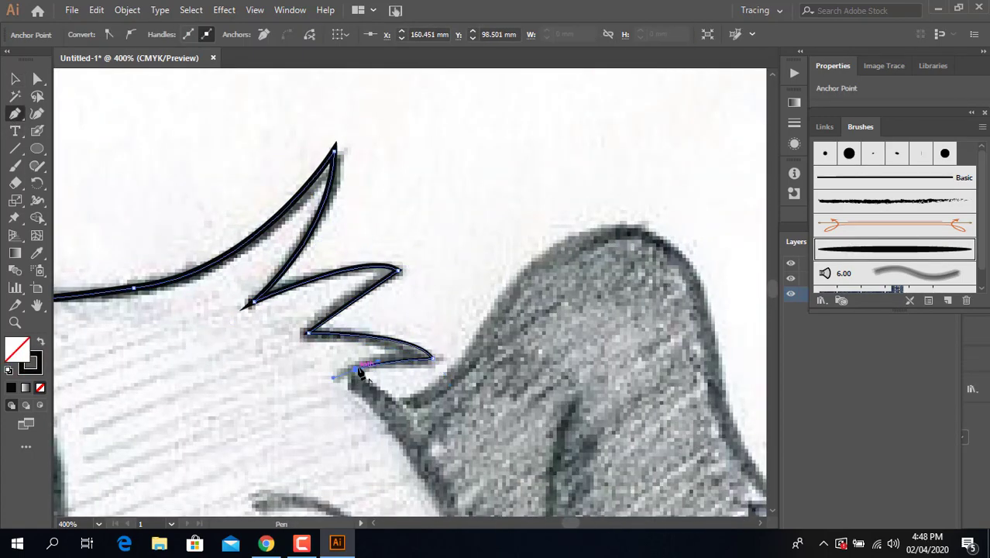
pyautogui.click(519, 261)
pyautogui.click(630, 220)
pyautogui.click(697, 331)
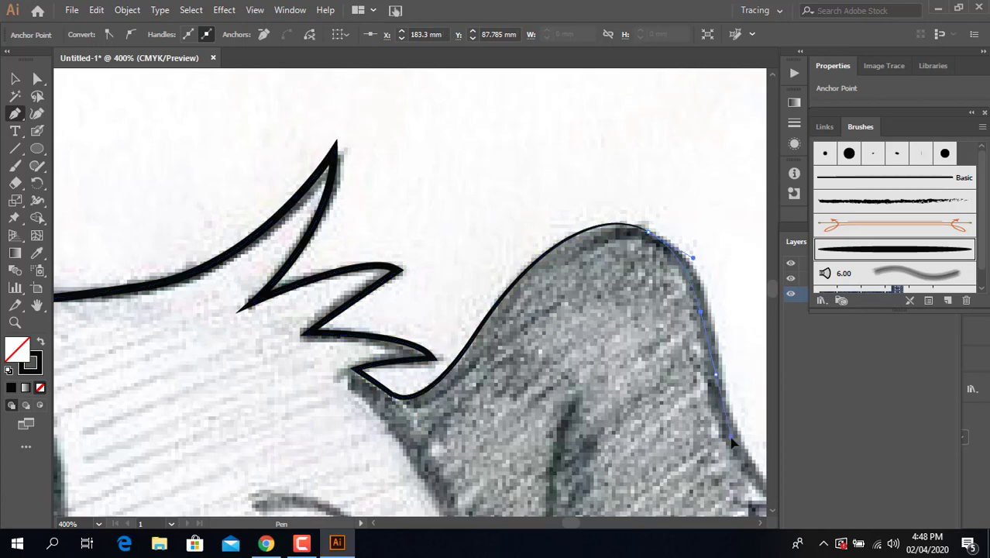
pyautogui.moveTo(696, 331)
pyautogui.mouseDown()
pyautogui.moveTo(313, 64)
pyautogui.moveTo(449, 185)
pyautogui.mouseUp()
pyautogui.scroll(-3, 434, 283)
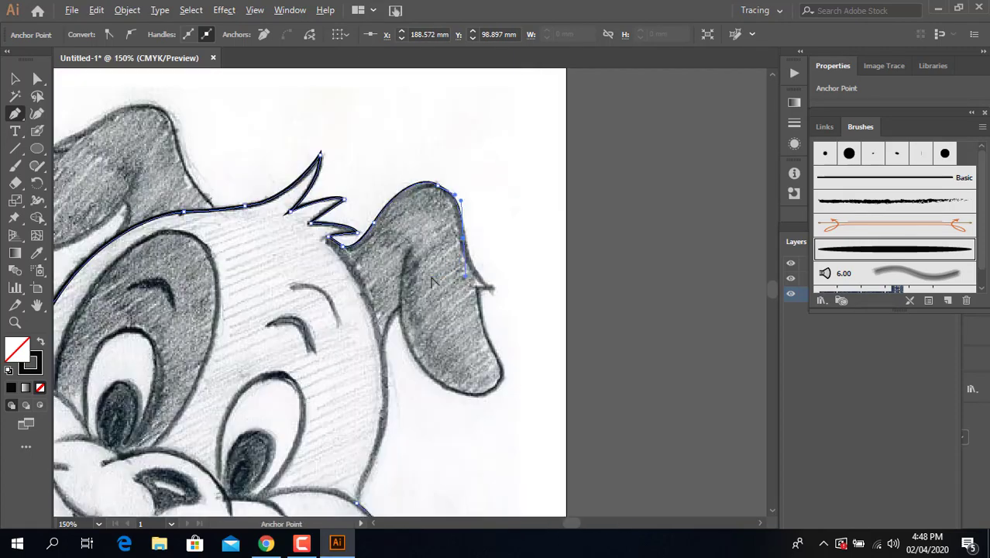
pyautogui.hotkey('ctrl', 'z')
pyautogui.hotkey('ctrl', 'z')
pyautogui.hotkey('ctrl', 'z')
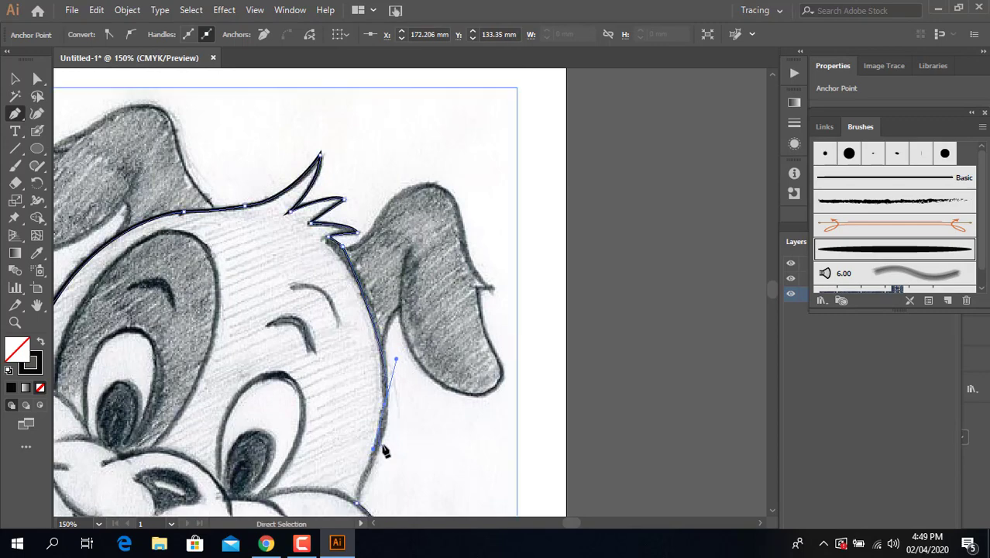
pyautogui.moveTo(357, 267); pyautogui.dragTo(360, 275)
# Step: Show the Layers panel and deselect the finished head outline
pyautogui.scroll(-3, 379, 372)
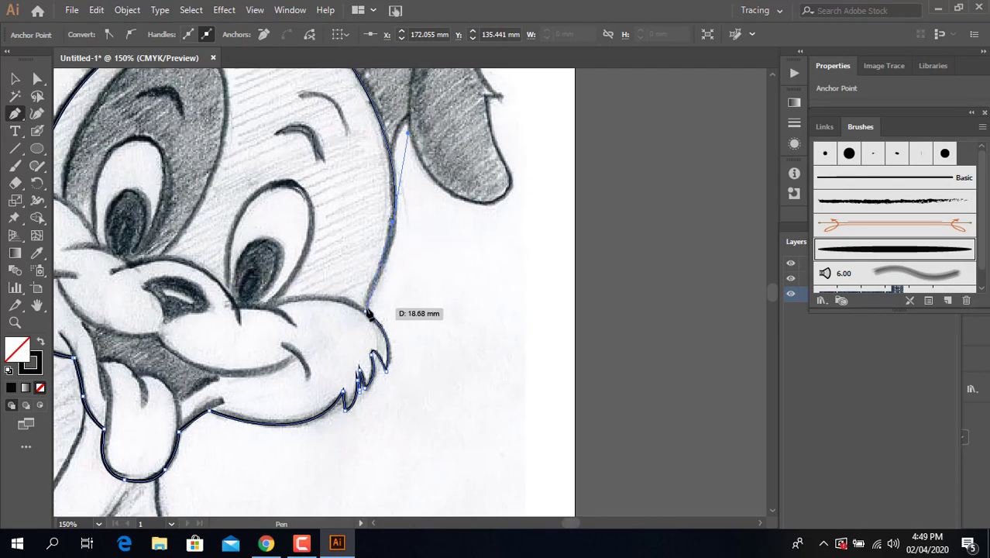
pyautogui.scroll(4, 418, 317)
pyautogui.moveTo(331, 497); pyautogui.dragTo(243, 500)
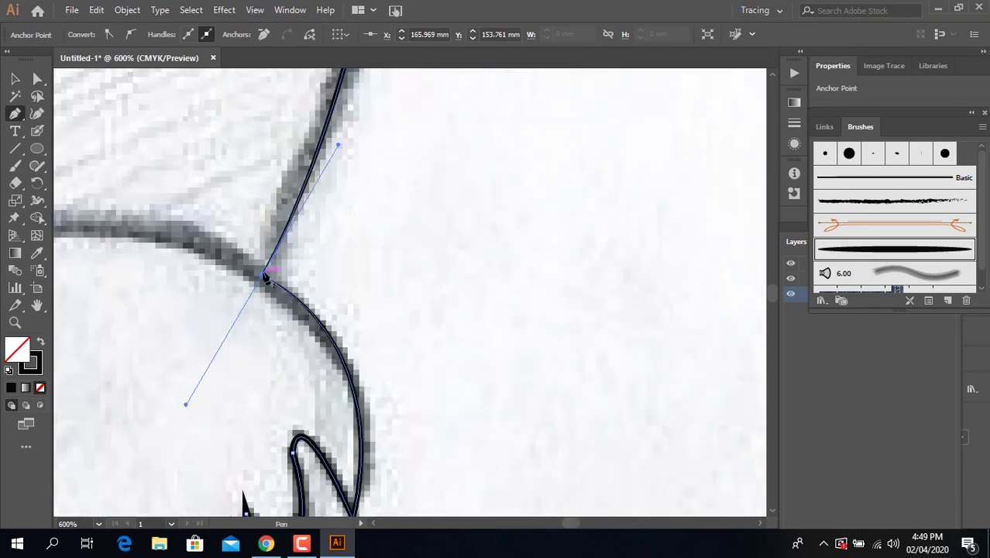
pyautogui.scroll(-3, 275, 298)
pyautogui.scroll(-2, 194, 269)
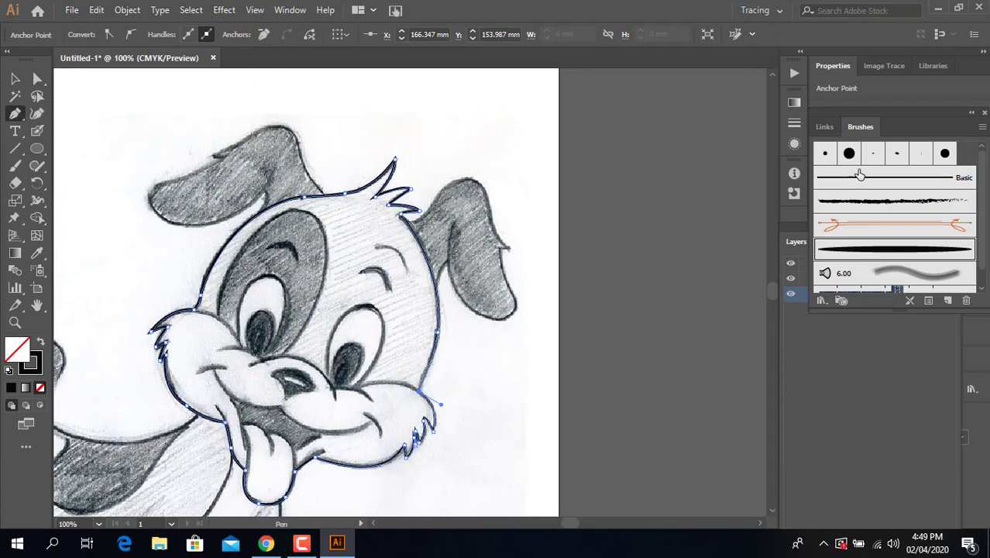
pyautogui.click(290, 10)
pyautogui.click(372, 502)
pyautogui.hotkey('ctrl', 'shift', 'a')
# Step: On Layer 2, trace the right ear's top and right side with the brush
pyautogui.click(865, 279)
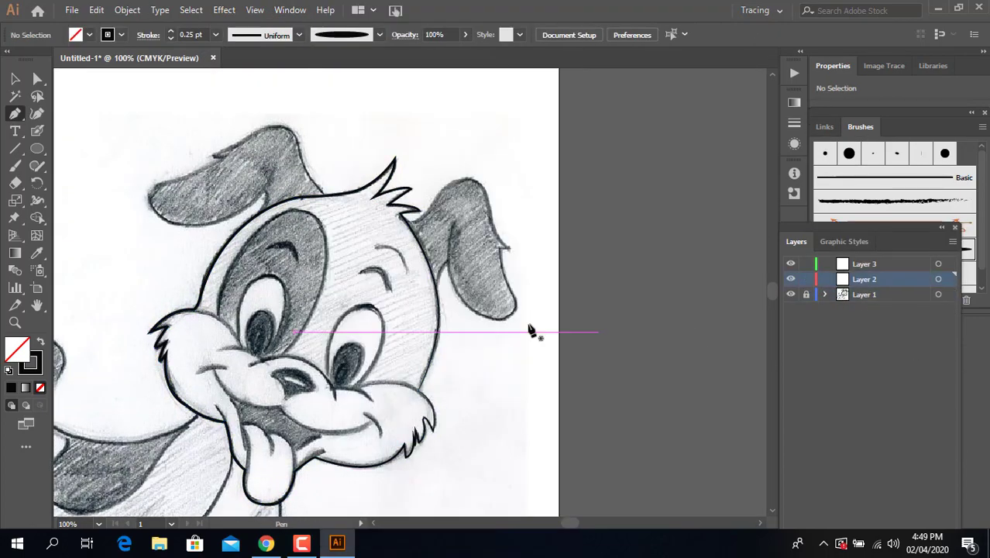
pyautogui.hotkey('ctrl', '+')
pyautogui.hotkey('ctrl', '+')
pyautogui.moveTo(287, 268); pyautogui.dragTo(317, 299)
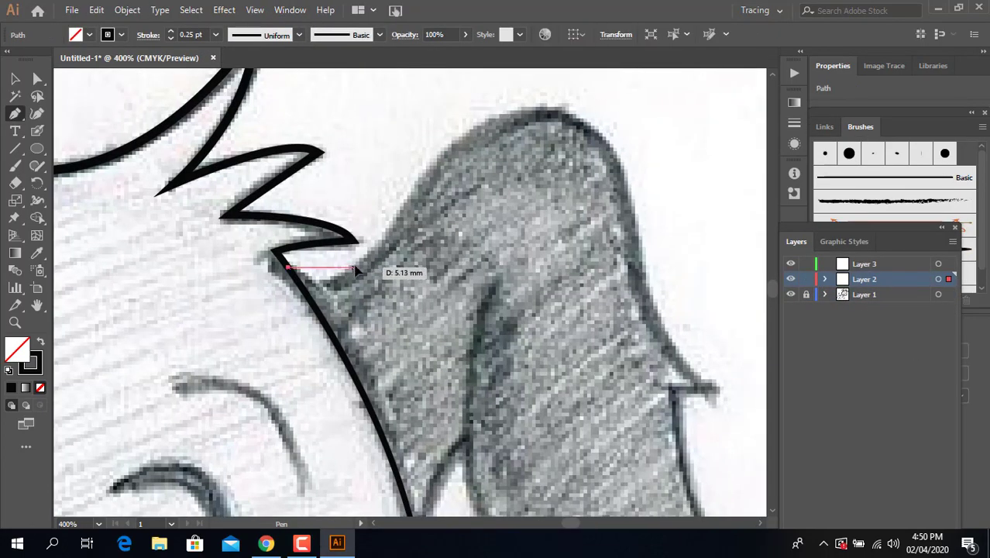
pyautogui.click(421, 172)
pyautogui.moveTo(549, 111); pyautogui.dragTo(579, 141)
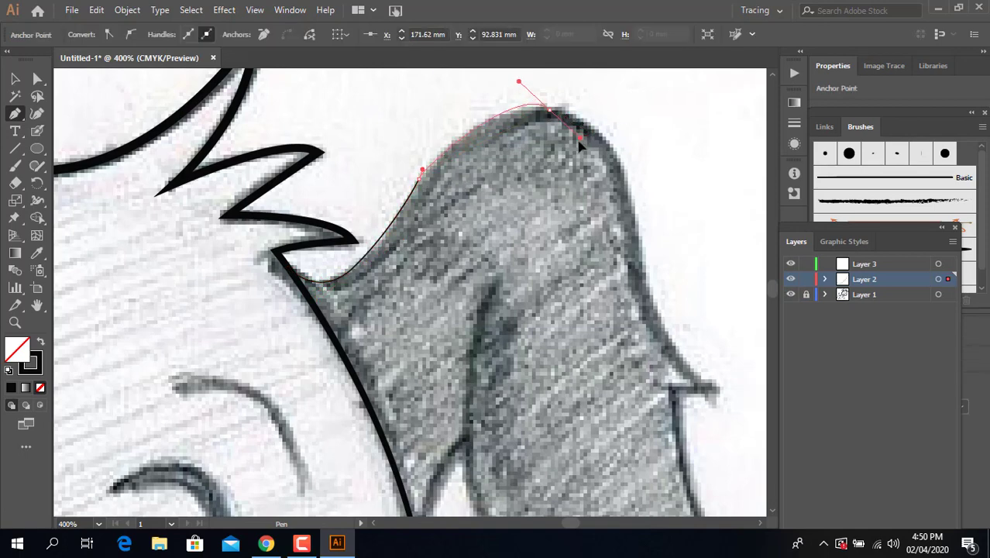
pyautogui.moveTo(548, 111); pyautogui.dragTo(544, 99)
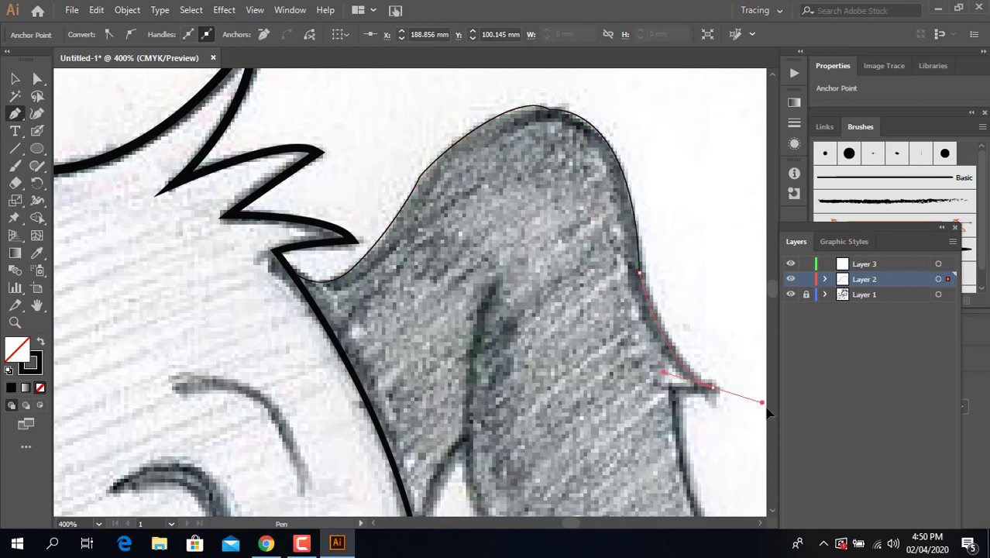
pyautogui.moveTo(767, 413); pyautogui.dragTo(767, 413)
# Step: Complete the ear outline past the notch, around the lower tip and up the inner edge
pyautogui.scroll(-1, 891, 216)
pyautogui.click(876, 205)
pyautogui.moveTo(476, 153); pyautogui.dragTo(478, 157)
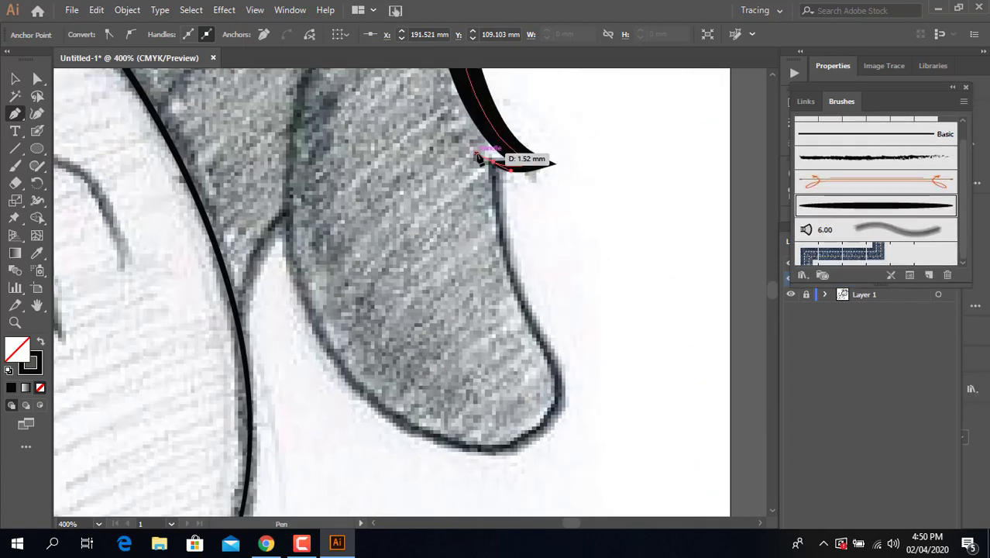
pyautogui.moveTo(560, 378); pyautogui.dragTo(559, 389)
pyautogui.moveTo(356, 387)
pyautogui.mouseDown()
pyautogui.moveTo(188, 232)
pyautogui.moveTo(157, 239)
pyautogui.mouseUp()
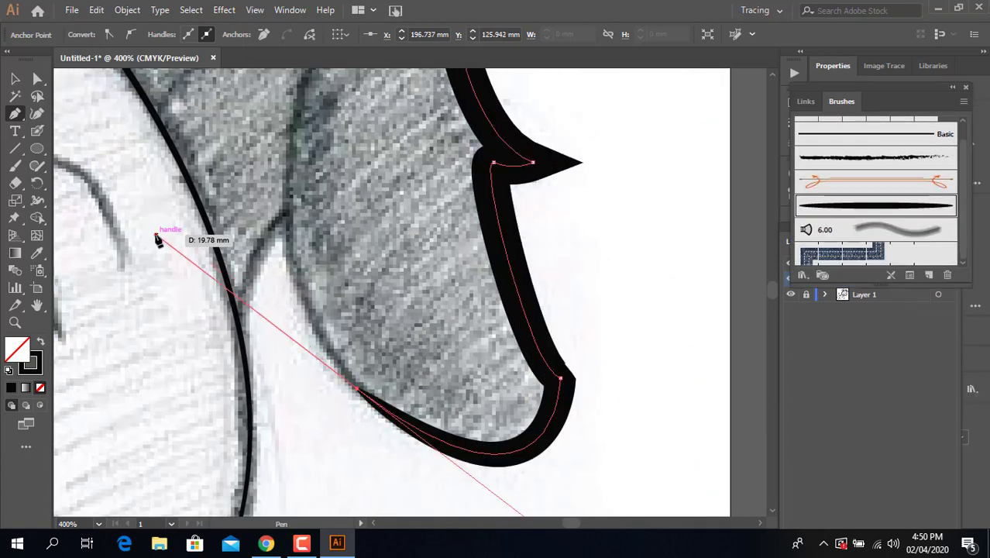
pyautogui.moveTo(279, 209); pyautogui.dragTo(322, 209)
pyautogui.moveTo(244, 353); pyautogui.dragTo(269, 431)
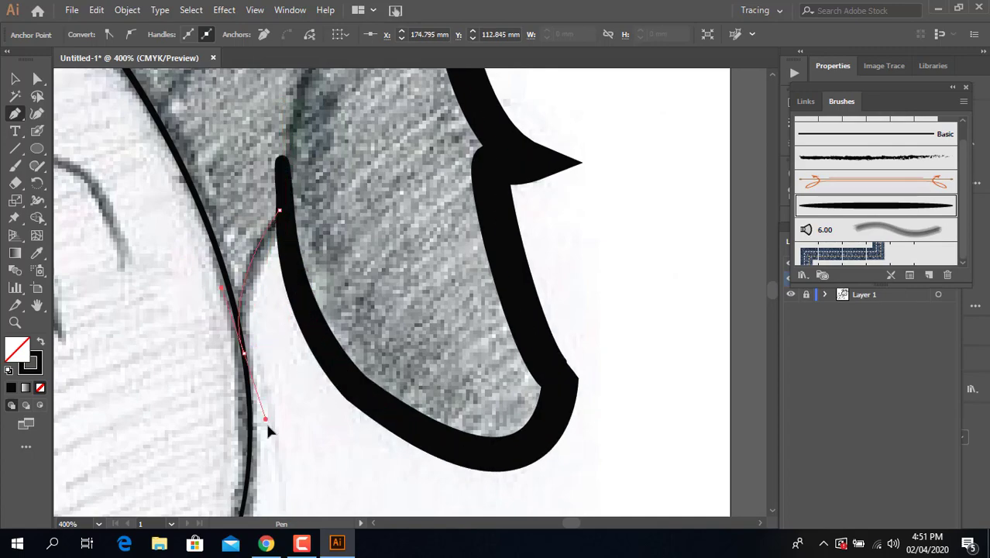
# Step: Round the ear's sharp lower tip with the live-corner widget
pyautogui.hotkey('ctrl', '-')
pyautogui.hotkey('ctrl', '-')
pyautogui.hotkey('ctrl', '-')
pyautogui.press('v')
pyautogui.click(553, 223)
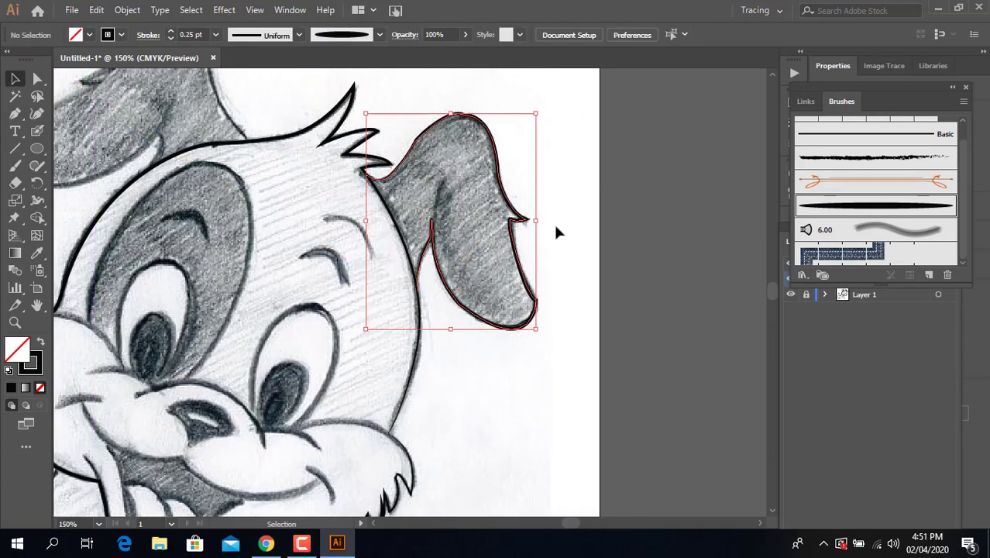
pyautogui.click(502, 278)
pyautogui.press('a')
pyautogui.hotkey('ctrl', '+')
pyautogui.hotkey('ctrl', '+')
pyautogui.hotkey('ctrl', '+')
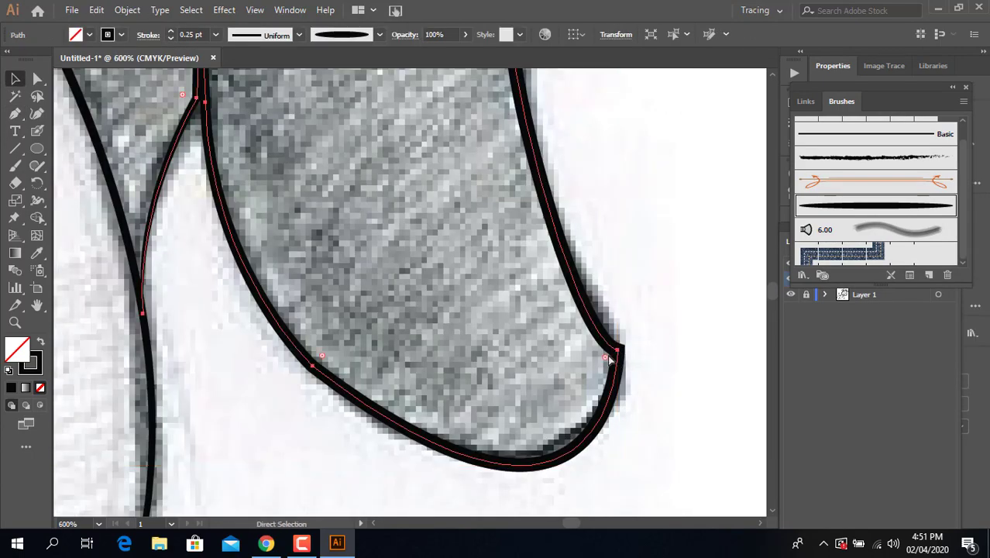
pyautogui.moveTo(577, 375); pyautogui.dragTo(585, 360)
pyautogui.press('v')
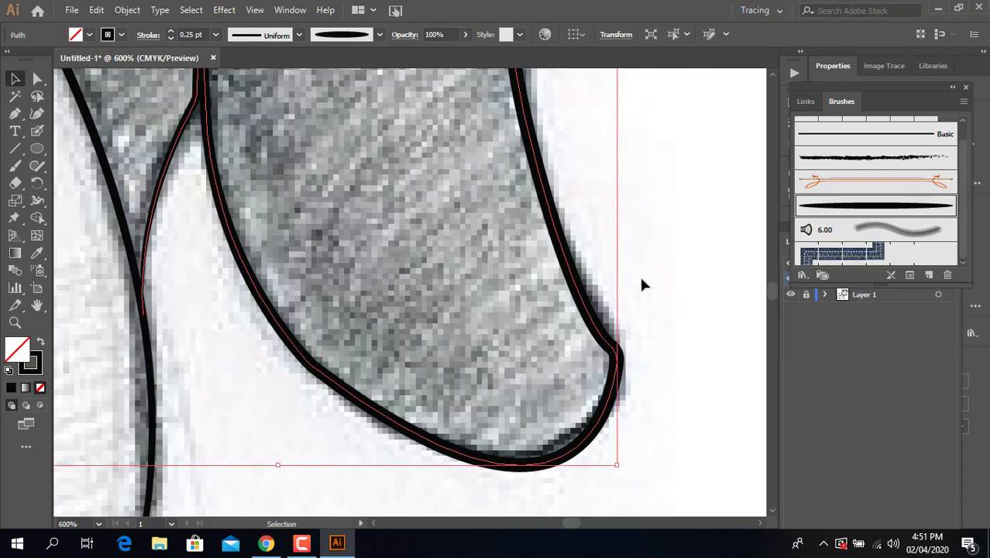
pyautogui.hotkey('ctrl', '-')
pyautogui.hotkey('ctrl', '-')
pyautogui.hotkey('ctrl', '-')
pyautogui.scroll(3, 533, 390)
pyautogui.hscroll(-3, 533, 390)
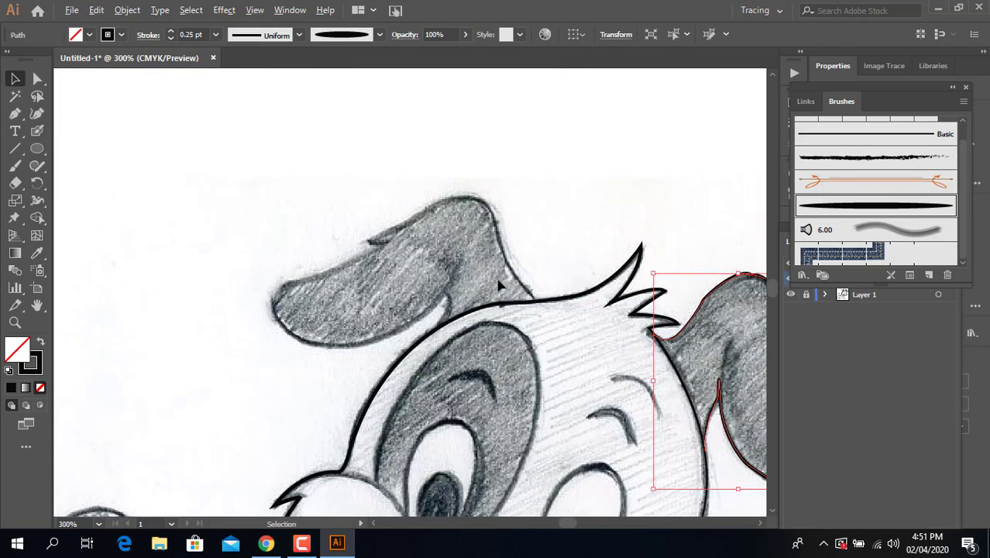
# Step: Trace the left ear's side from the head line with a brush stroke
pyautogui.scroll(3, 500, 286)
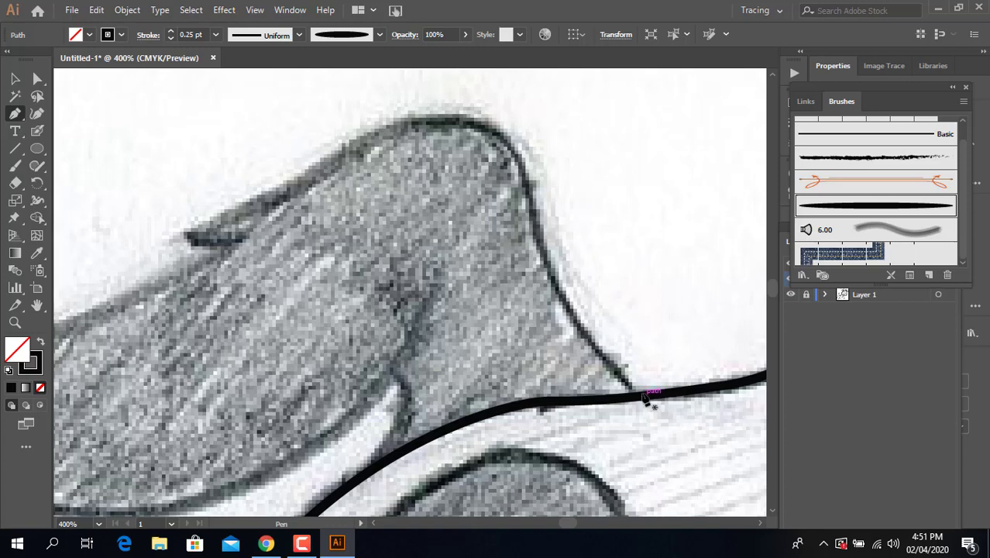
pyautogui.click(643, 396)
pyautogui.moveTo(524, 142); pyautogui.dragTo(551, 262)
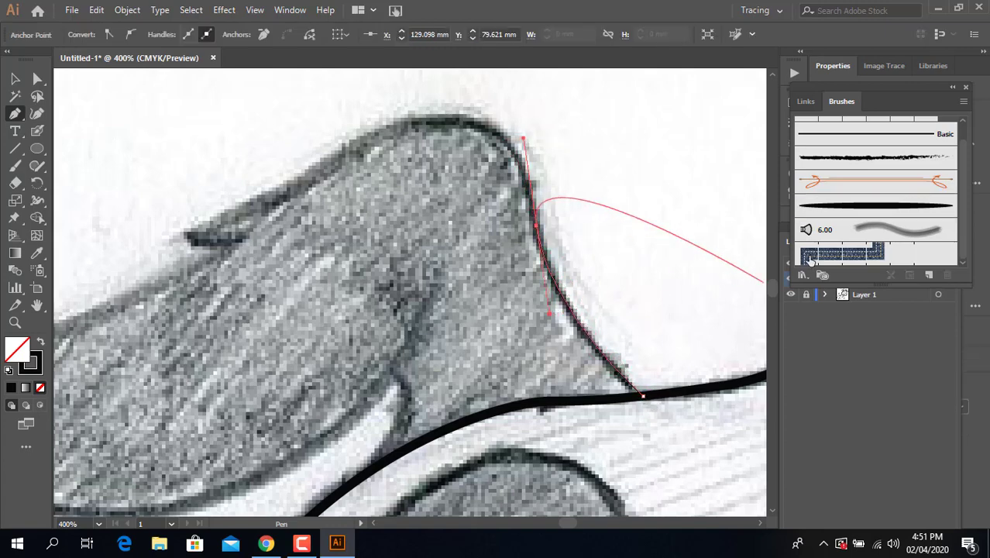
pyautogui.click(16, 81)
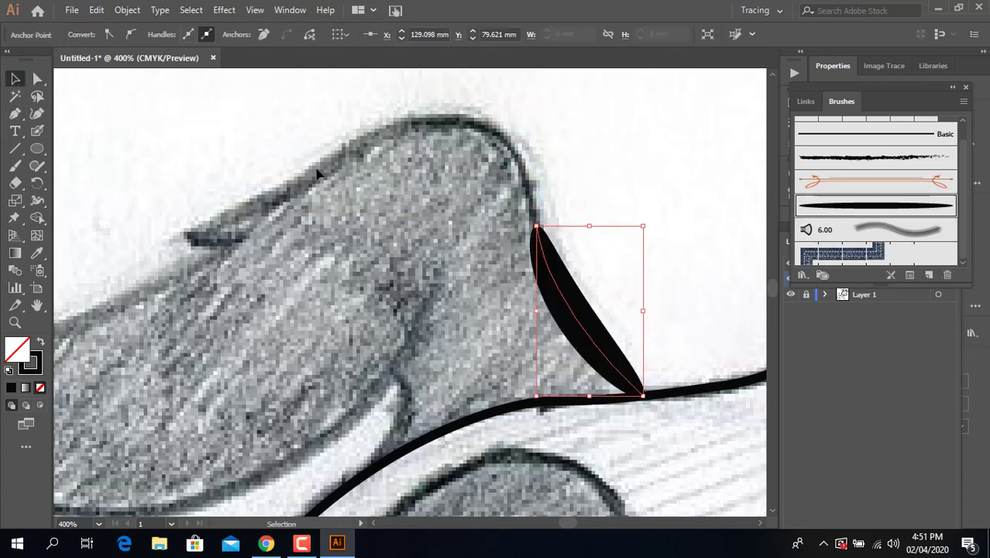
pyautogui.click(170, 38)
pyautogui.click(107, 197)
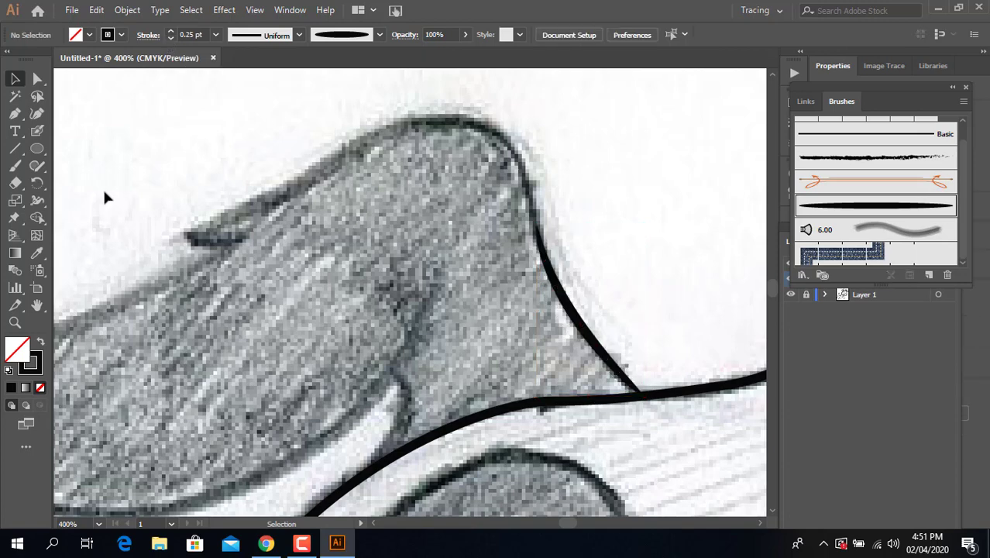
# Step: Continue the ear outline over its top bump and along the top edge
pyautogui.moveTo(539, 231); pyautogui.dragTo(572, 258)
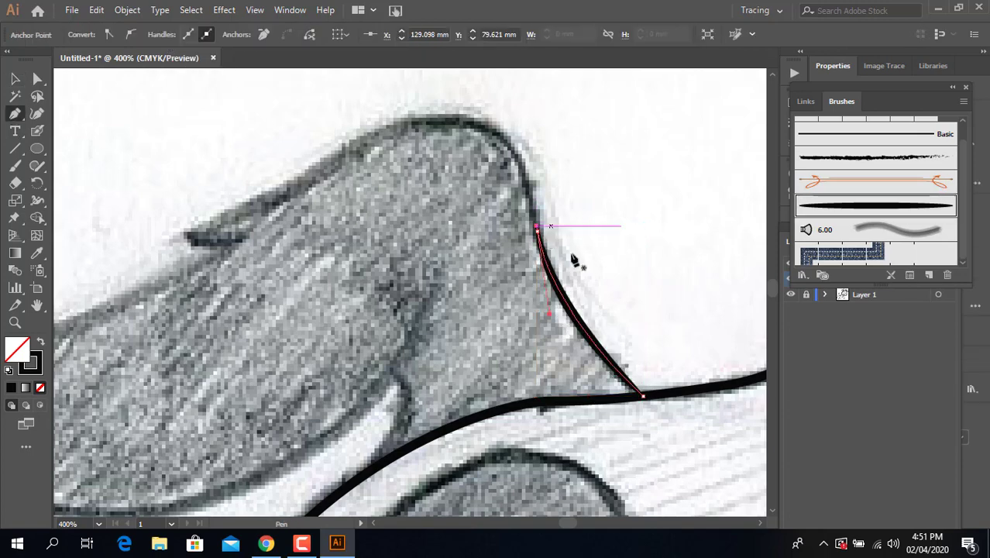
pyautogui.click(538, 231)
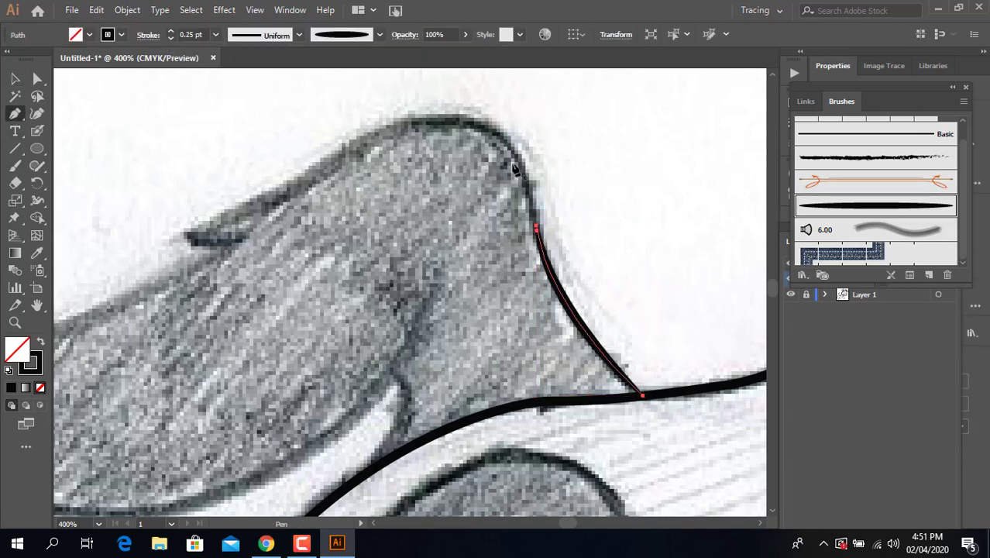
pyautogui.moveTo(413, 120); pyautogui.dragTo(304, 157)
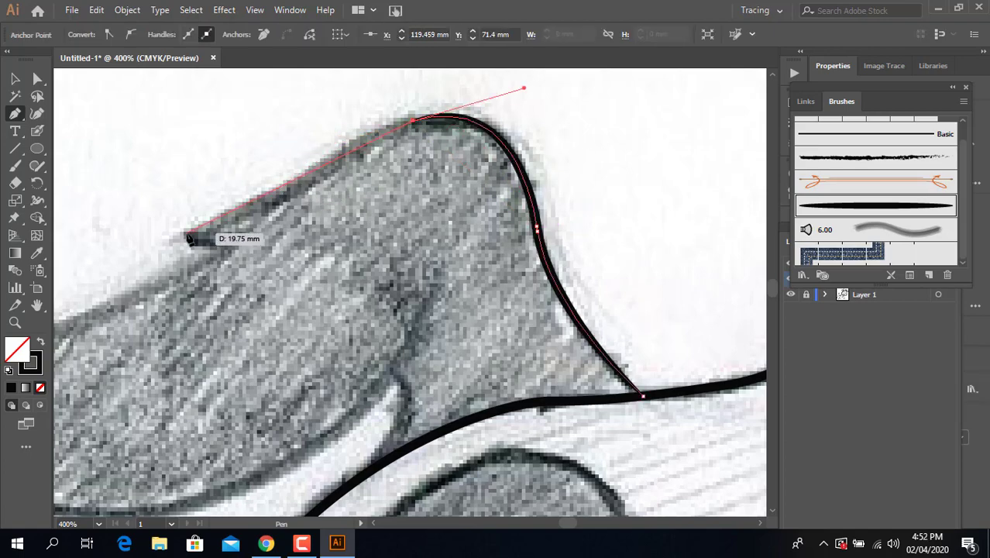
pyautogui.moveTo(189, 237)
pyautogui.mouseDown()
pyautogui.moveTo(332, 217)
pyautogui.moveTo(386, 223)
pyautogui.mouseUp()
pyautogui.moveTo(144, 321); pyautogui.dragTo(173, 331)
pyautogui.moveTo(172, 331); pyautogui.dragTo(363, 279)
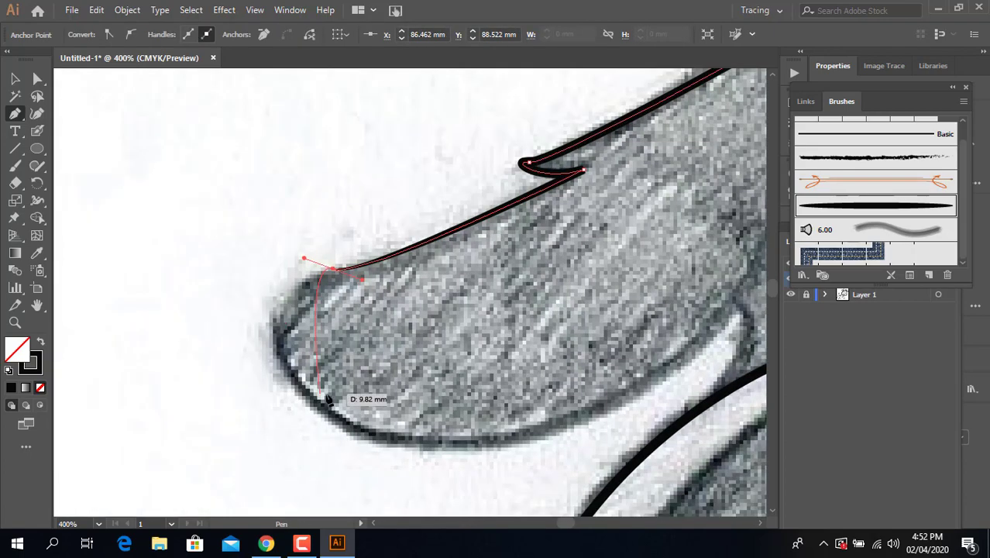
# Step: Trace the ear's bottom edge, making the notch point a sharp corner
pyautogui.moveTo(326, 398); pyautogui.dragTo(413, 469)
pyautogui.click(575, 425)
pyautogui.moveTo(735, 310); pyautogui.dragTo(613, 221)
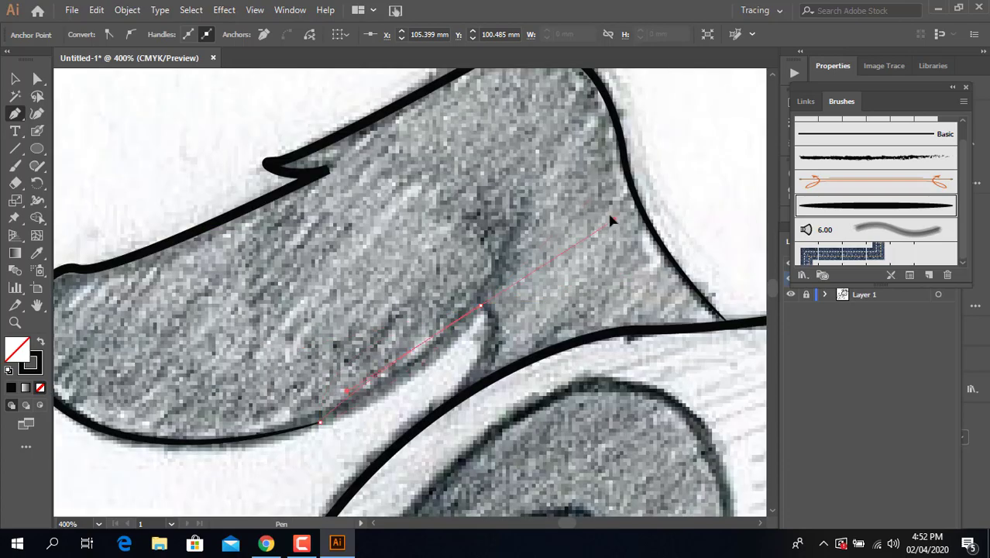
pyautogui.keyDown('alt'); pyautogui.click(481, 306); pyautogui.keyUp('alt')
pyautogui.moveTo(453, 395); pyautogui.dragTo(401, 449)
# Step: Zoom out and make Layer 3 the active layer
pyautogui.scroll(-3, 540, 337)
pyautogui.hscroll(4, 540, 337)
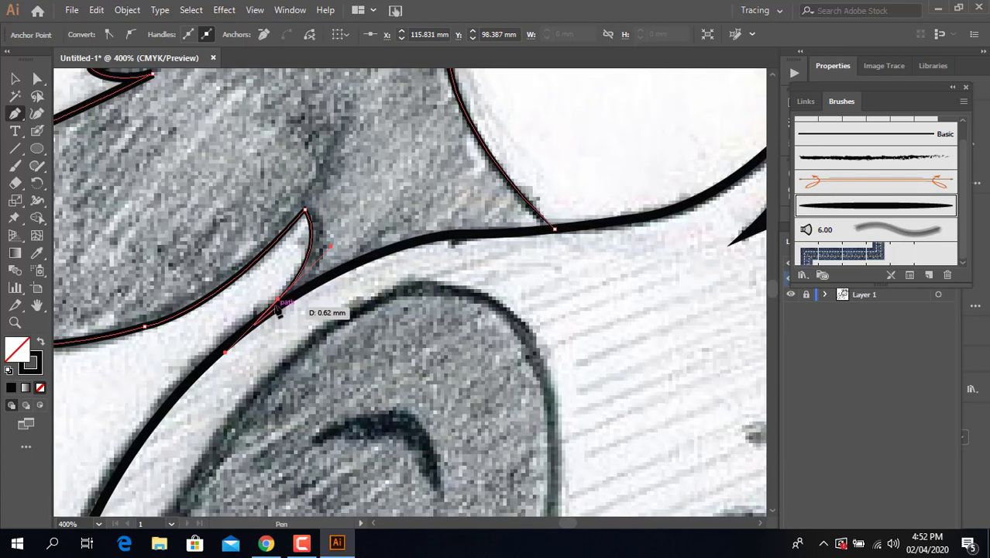
pyautogui.scroll(-3, 627, 286)
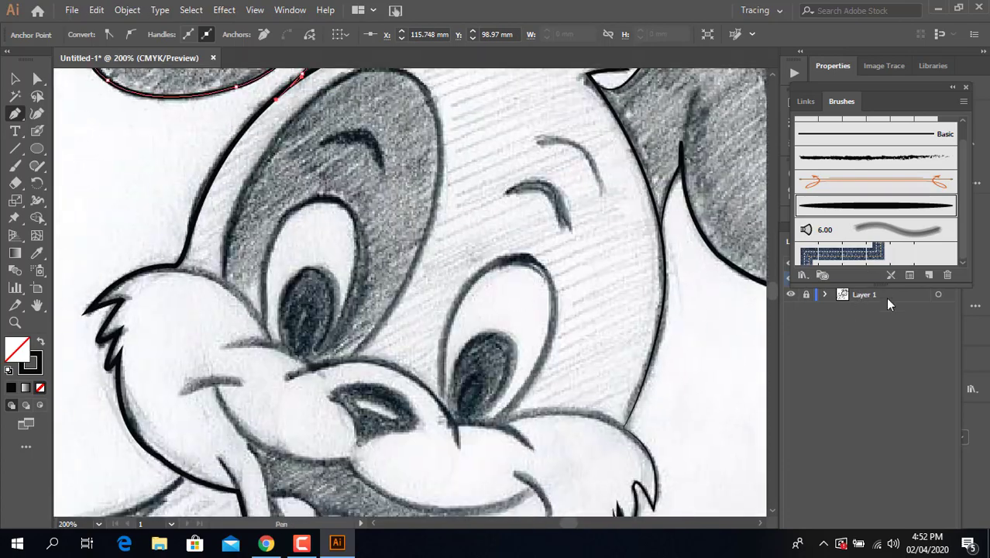
pyautogui.click(864, 263)
# Step: Start the body outline at the neck with the thick black brush along the back
pyautogui.scroll(3, 545, 266)
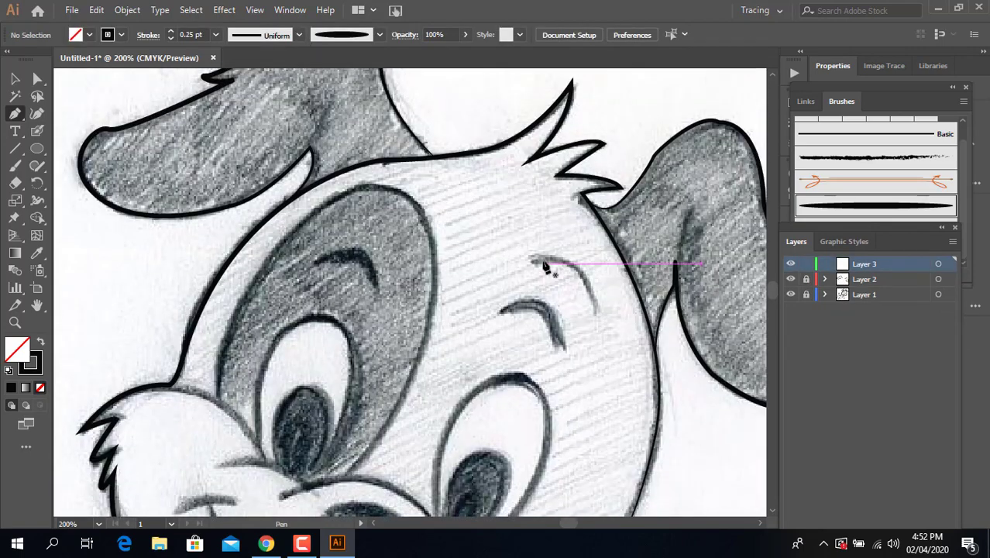
pyautogui.scroll(-5, 546, 267)
pyautogui.scroll(-5, 405, 222)
pyautogui.scroll(2, 405, 221)
pyautogui.click(631, 209)
pyautogui.moveTo(415, 261); pyautogui.dragTo(372, 240)
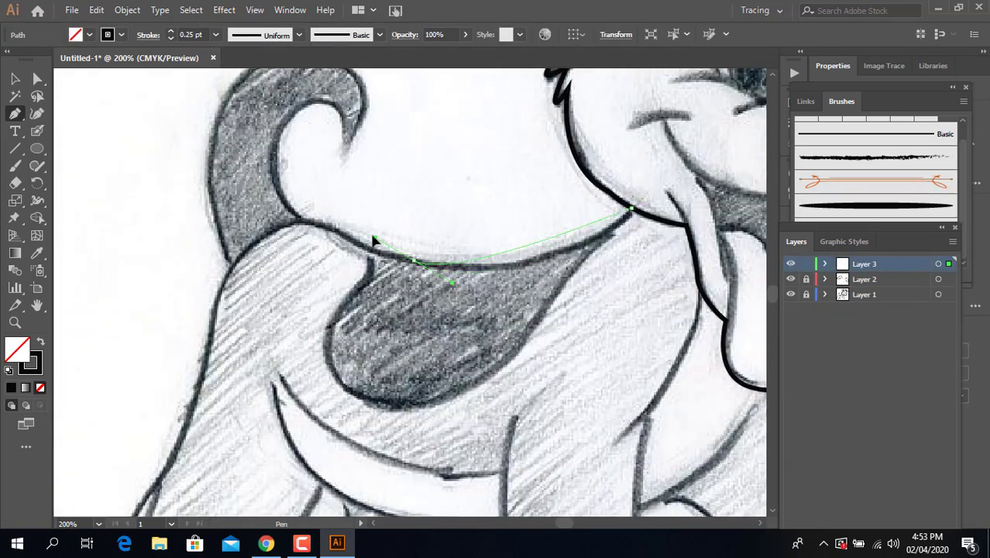
pyautogui.click(286, 225)
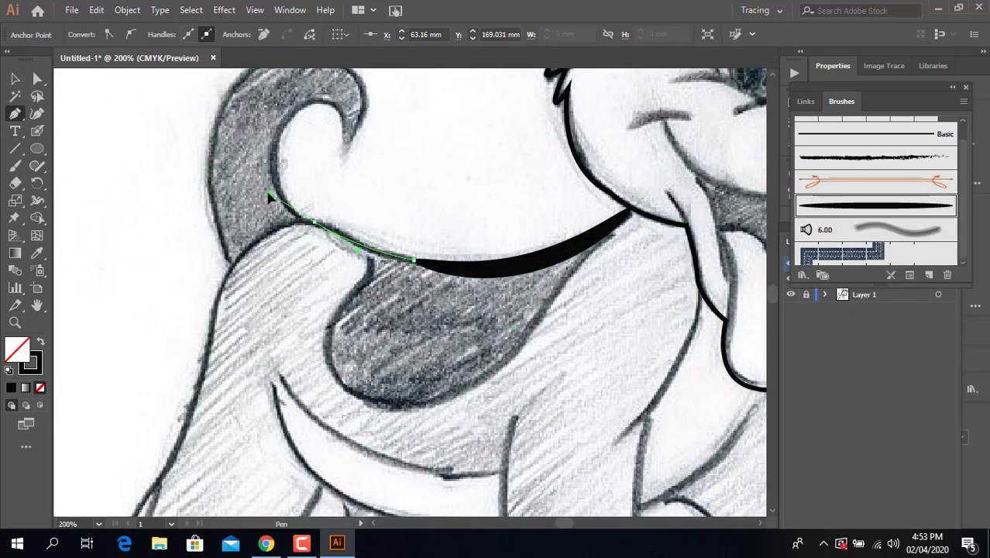
pyautogui.moveTo(241, 181); pyautogui.dragTo(239, 183)
# Step: Continue the outline down the rear leg and under the rear paw
pyautogui.moveTo(216, 325); pyautogui.dragTo(207, 423)
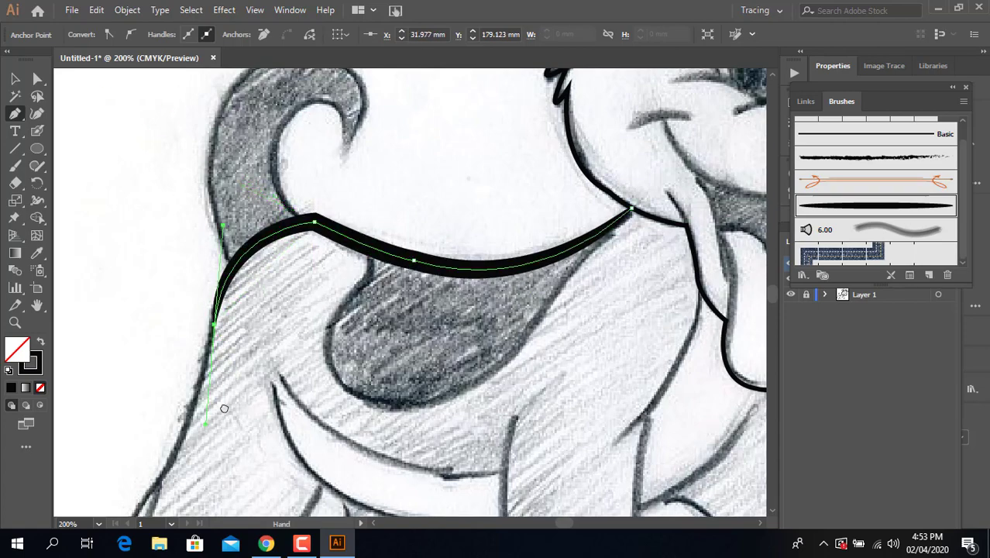
pyautogui.moveTo(188, 458)
pyautogui.mouseDown()
pyautogui.moveTo(285, 293)
pyautogui.moveTo(374, 351)
pyautogui.mouseUp()
pyautogui.click(239, 346)
pyautogui.scroll(-5, 238, 348)
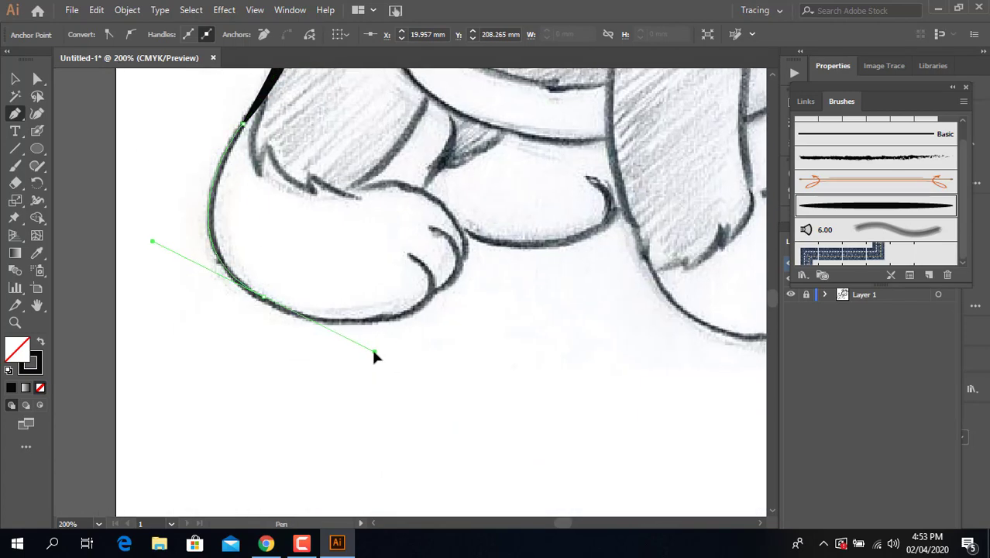
pyautogui.moveTo(419, 308); pyautogui.dragTo(523, 265)
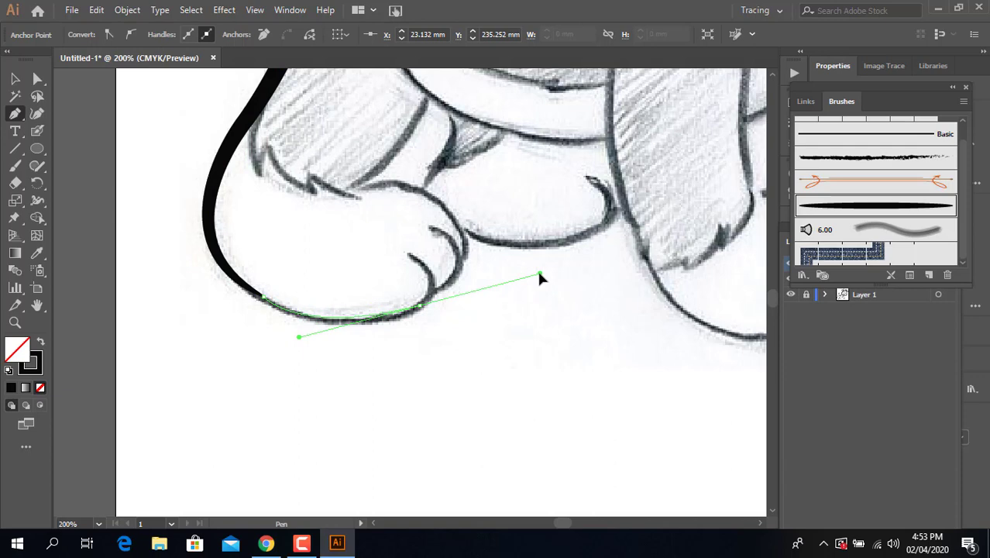
pyautogui.click(436, 293)
pyautogui.moveTo(463, 273); pyautogui.dragTo(459, 267)
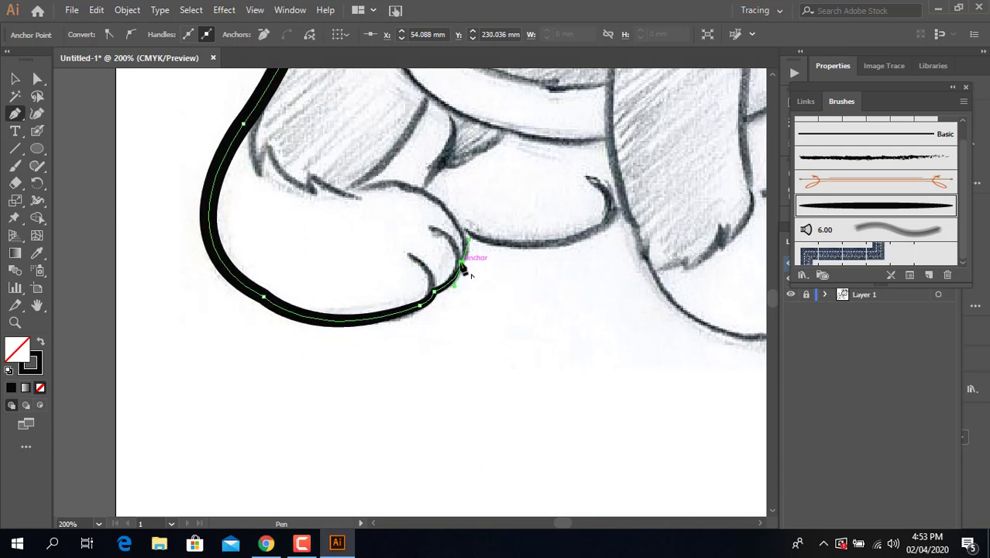
# Step: Trace the undersides and toes of the rear paws
pyautogui.press('Escape')
pyautogui.click(460, 232)
pyautogui.moveTo(602, 225)
pyautogui.mouseDown()
pyautogui.moveTo(663, 183)
pyautogui.moveTo(641, 214)
pyautogui.moveTo(296, 177)
pyautogui.moveTo(332, 248)
pyautogui.mouseUp()
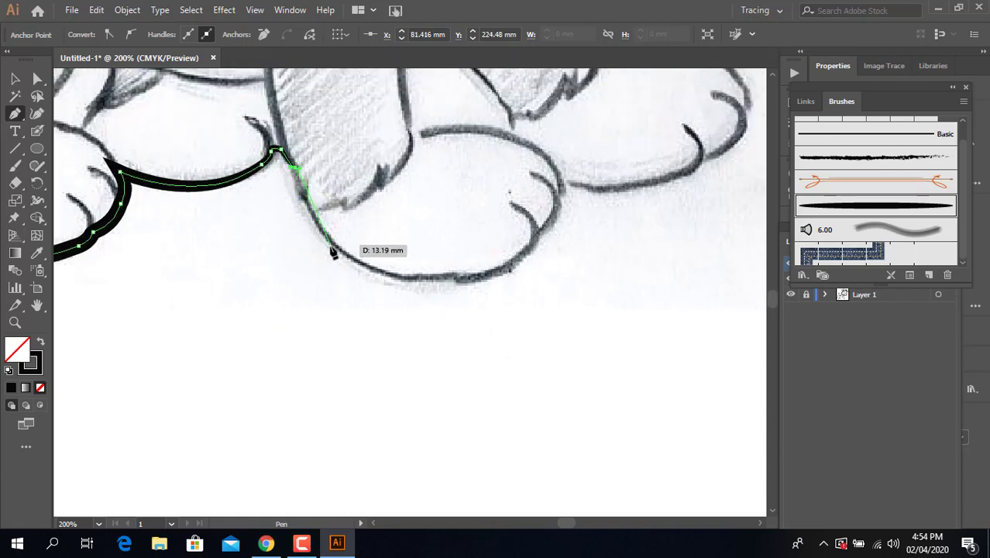
pyautogui.moveTo(302, 198); pyautogui.dragTo(369, 267)
pyautogui.click(449, 277)
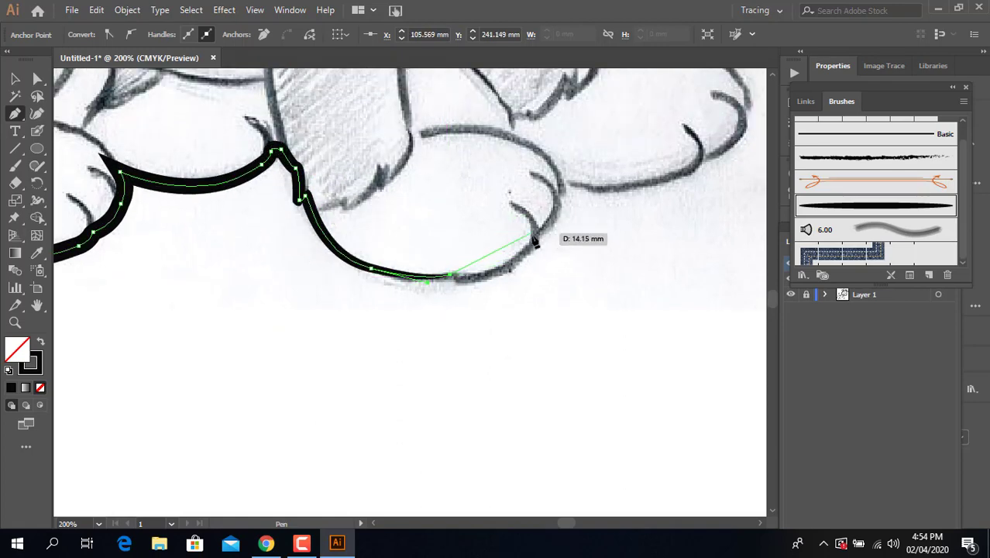
pyautogui.click(533, 240)
pyautogui.moveTo(556, 200); pyautogui.dragTo(557, 167)
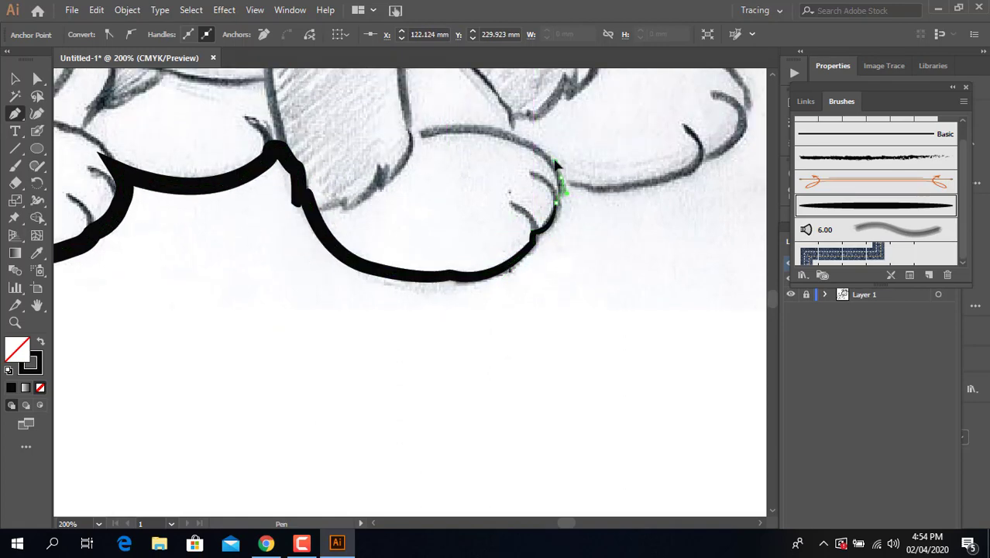
# Step: Outline the front paw and run the stroke up the front leg to the chest
pyautogui.hscroll(5, 465, 256)
pyautogui.moveTo(370, 213); pyautogui.dragTo(374, 220)
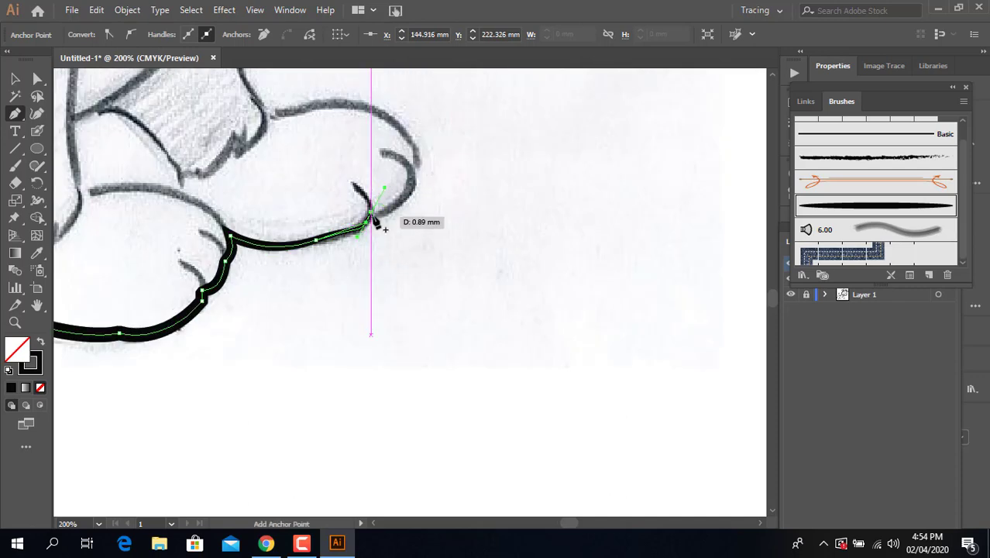
pyautogui.moveTo(417, 141); pyautogui.dragTo(417, 141)
pyautogui.scroll(5, 491, 230)
pyautogui.hscroll(-5, 491, 230)
pyautogui.moveTo(580, 321); pyautogui.dragTo(504, 300)
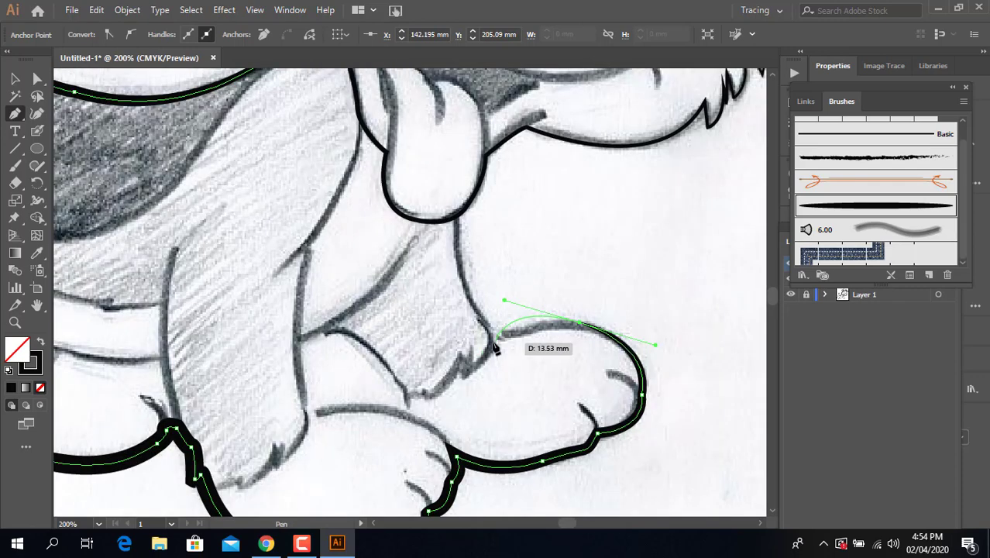
pyautogui.moveTo(498, 335); pyautogui.dragTo(504, 339)
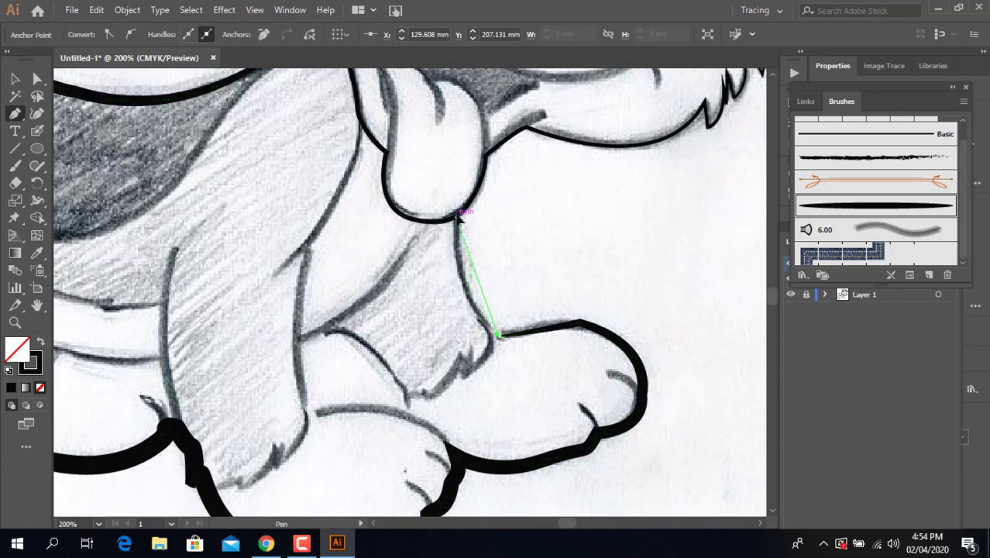
pyautogui.hotkey('ctrl', '1')
# Step: Create a new layer for the tail and start renaming it
pyautogui.scroll(3, 411, 295)
pyautogui.press('F7')
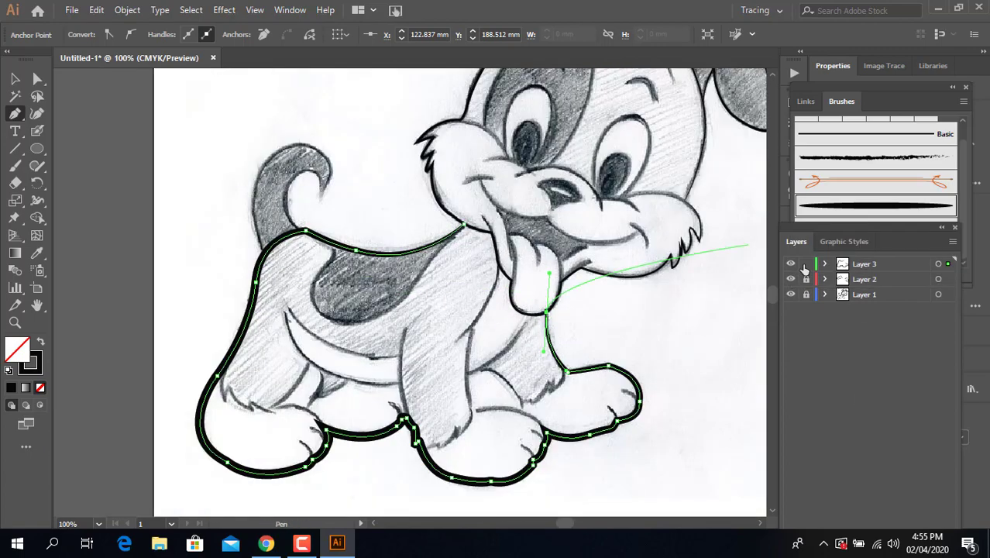
pyautogui.hotkey('ctrl', 'alt', 'l')
# Step: Name the layer 'tail', trace the tail curl, then adjust its anchors with Direct Selection
pyautogui.write('tail')
pyautogui.moveTo(349, 251); pyautogui.dragTo(343, 347)
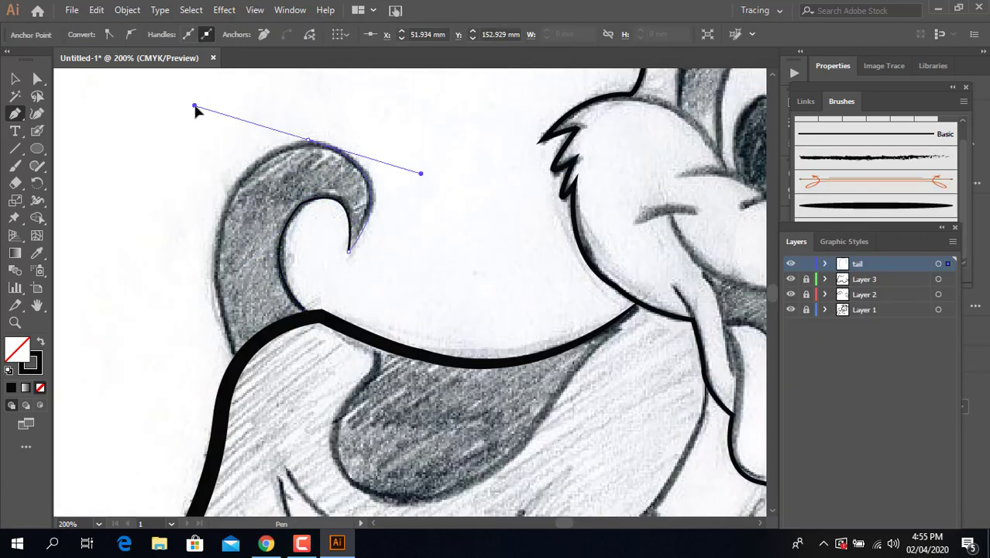
pyautogui.click(170, 38)
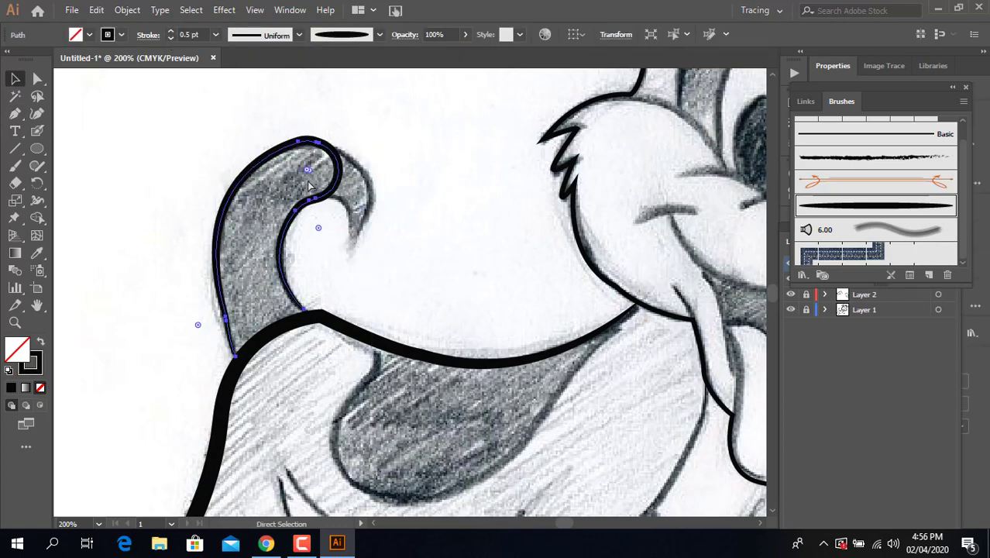
pyautogui.press('a')
pyautogui.hotkey('ctrl', '+')
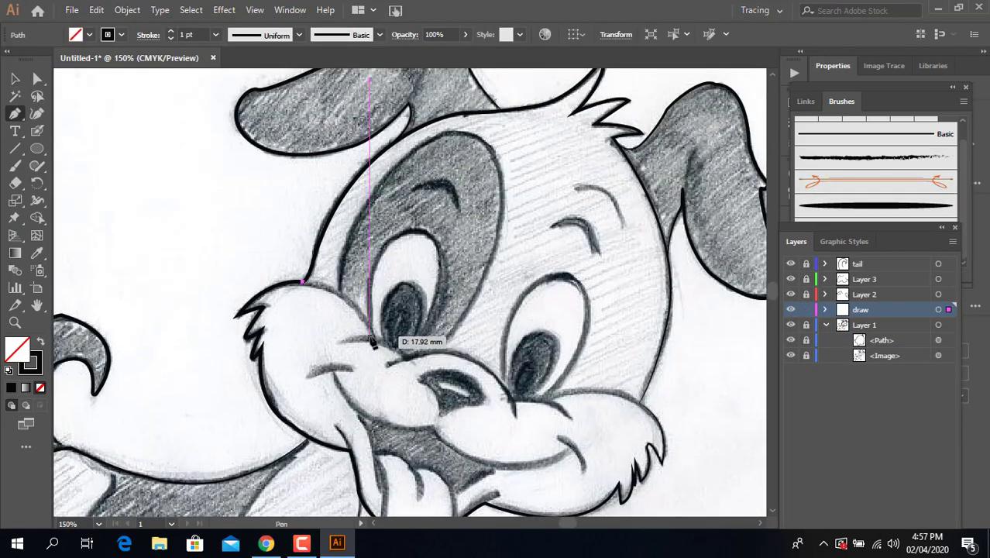
# Step: Undo a stray nose anchor, add a new layer, and outline the eye patch
pyautogui.moveTo(374, 339); pyautogui.dragTo(396, 395)
pyautogui.hotkey('ctrl', 'z')
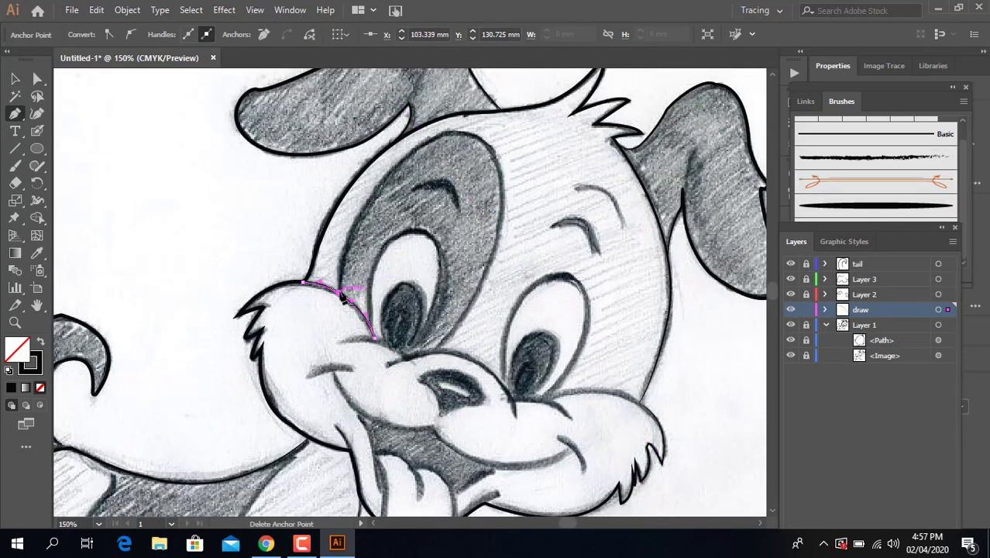
pyautogui.press('Escape')
pyautogui.hotkey('ctrl', 'l')
pyautogui.click(339, 292)
pyautogui.moveTo(436, 138); pyautogui.dragTo(525, 107)
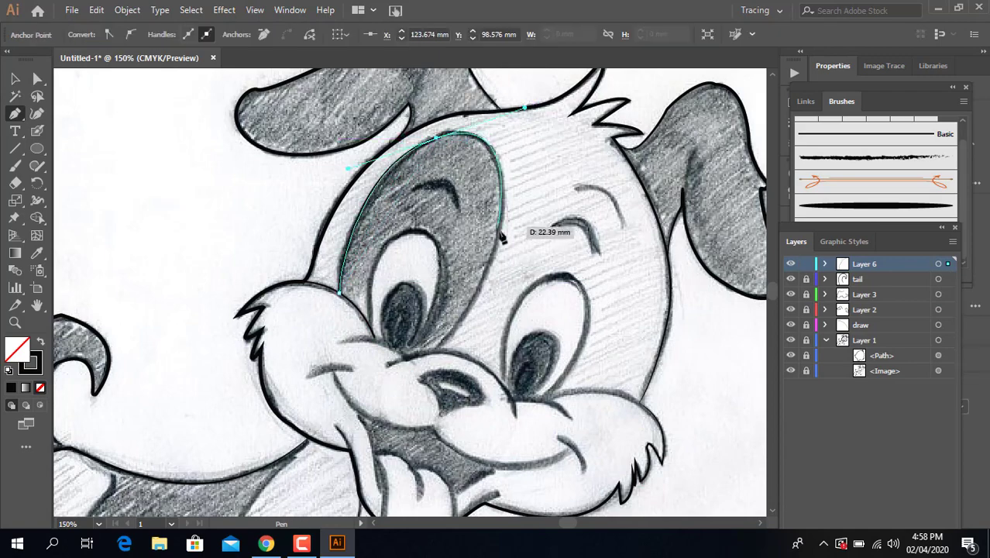
pyautogui.press('Escape')
# Step: Outline the left eye white and trace the left pupil as a closed path
pyautogui.click(372, 332)
pyautogui.moveTo(423, 230); pyautogui.dragTo(418, 343)
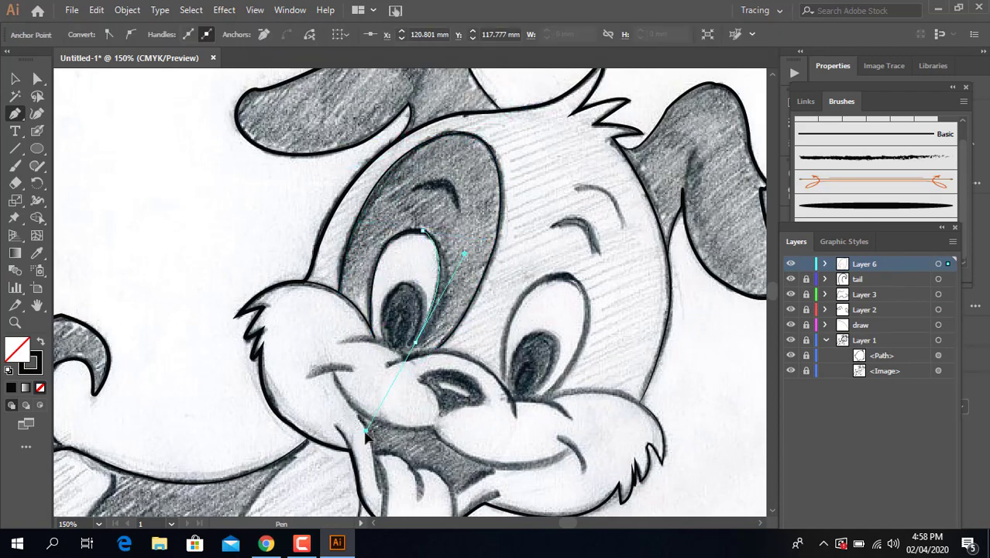
pyautogui.scroll(3, 410, 321)
pyautogui.click(208, 373)
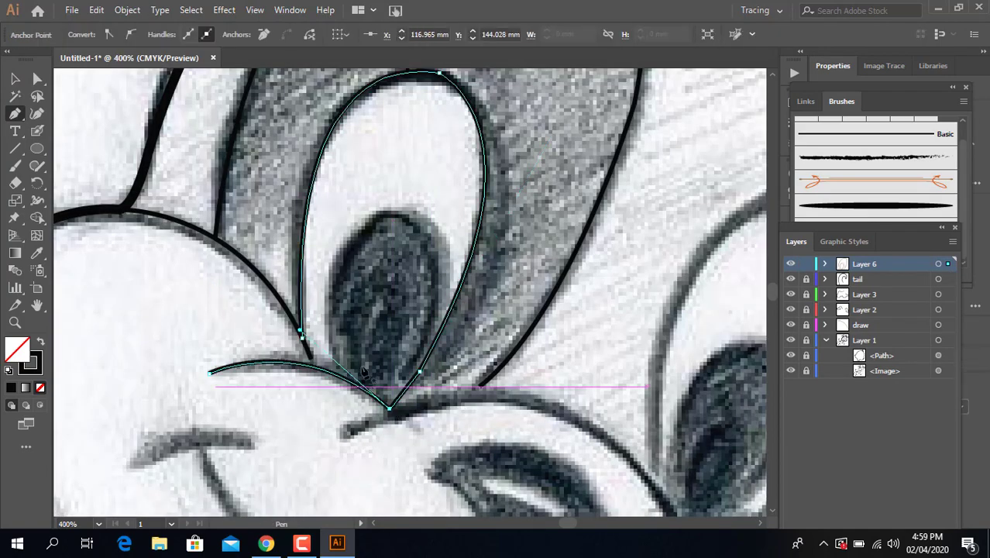
pyautogui.click(389, 408)
pyautogui.click(343, 378)
pyautogui.moveTo(379, 215); pyautogui.dragTo(461, 195)
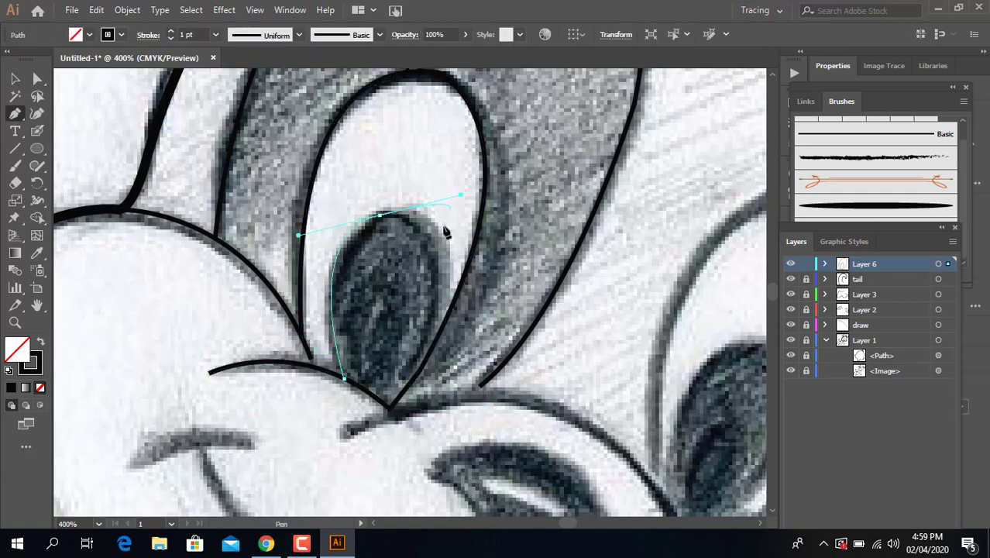
pyautogui.click(438, 308)
pyautogui.click(389, 408)
# Step: Deselect everything and trace a curved outline across the snout
pyautogui.press('v')
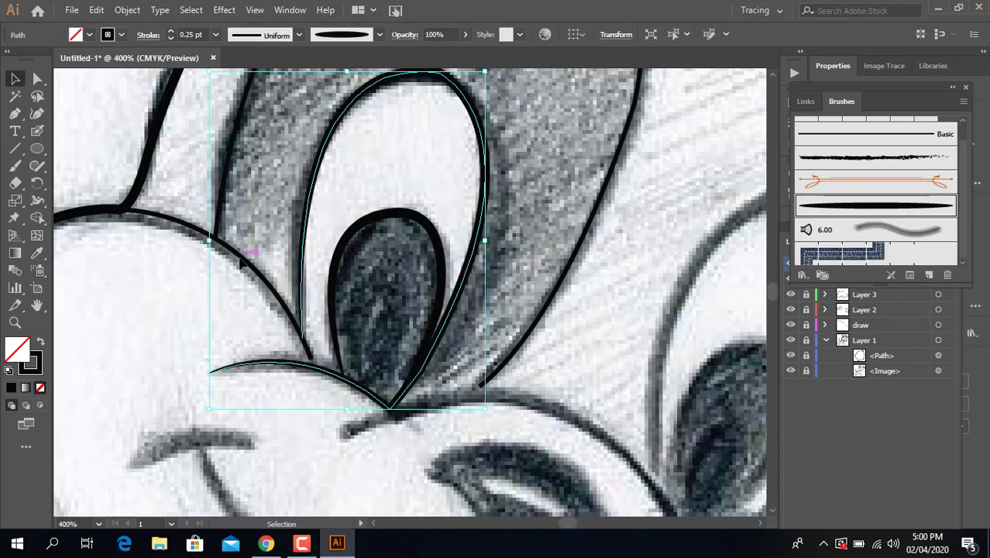
pyautogui.hotkey('ctrl', 'shift', 'a')
pyautogui.click(249, 265)
pyautogui.press('p')
pyautogui.scroll(-5, 411, 310)
pyautogui.click(132, 288)
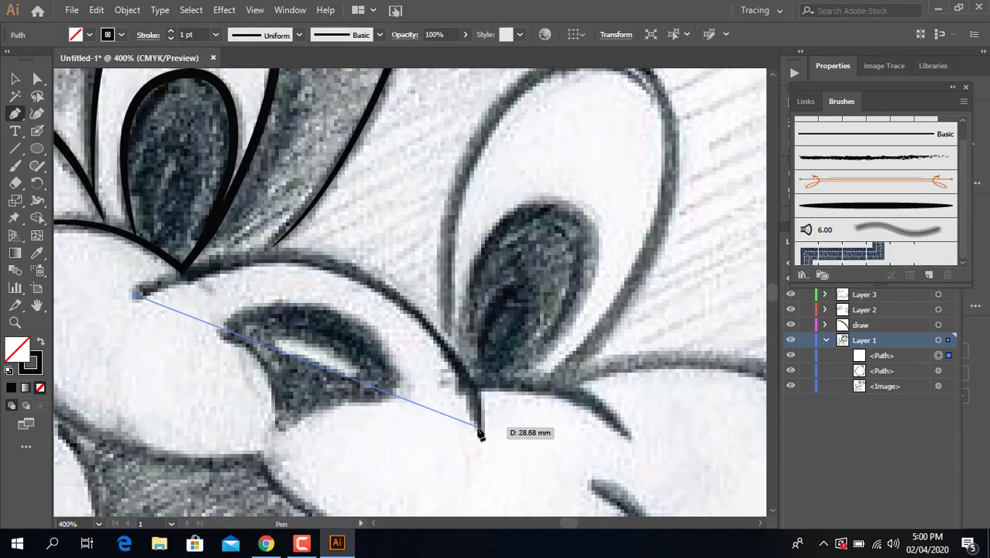
pyautogui.moveTo(481, 431); pyautogui.dragTo(556, 485)
pyautogui.scroll(-3, 556, 485)
pyautogui.press('v')
# Step: Outline the right eye white up and back down around the eye
pyautogui.scroll(5, 508, 283)
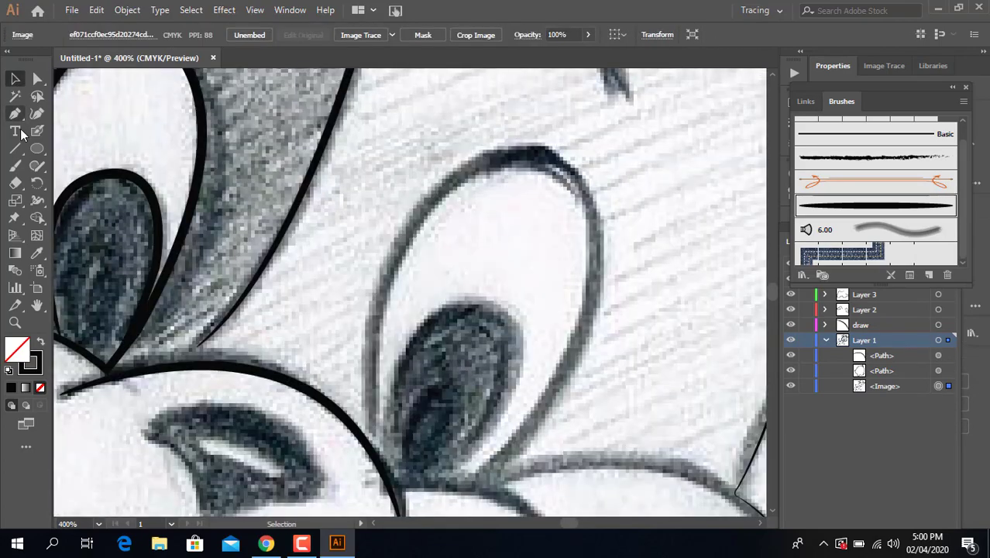
pyautogui.press('p')
pyautogui.click(374, 395)
pyautogui.moveTo(504, 106); pyautogui.dragTo(655, 145)
pyautogui.scroll(3, 655, 145)
pyautogui.scroll(-3, 596, 325)
pyautogui.click(581, 317)
pyautogui.scroll(-1, 542, 364)
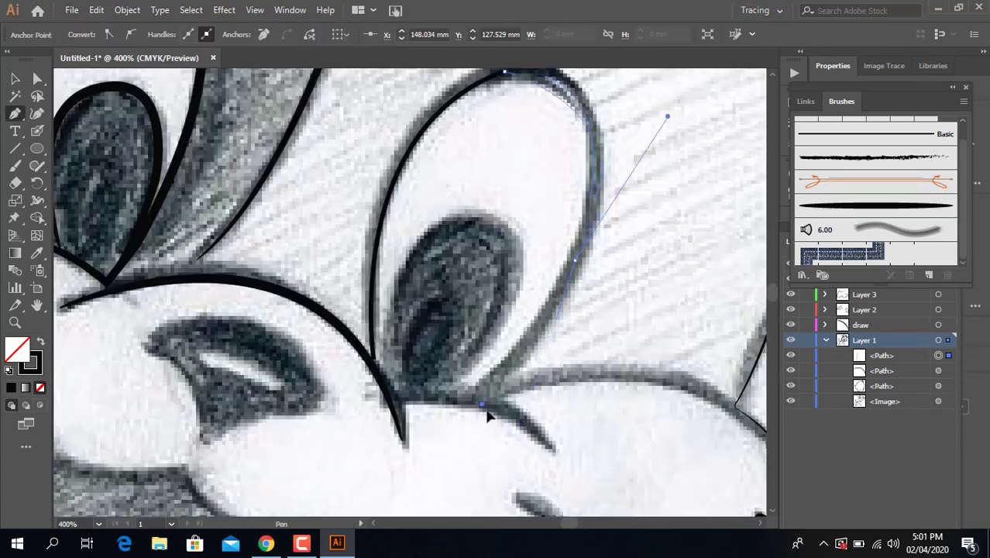
pyautogui.moveTo(482, 395); pyautogui.dragTo(444, 426)
# Step: Trace the right pupil and close it at its starting point
pyautogui.click(386, 394)
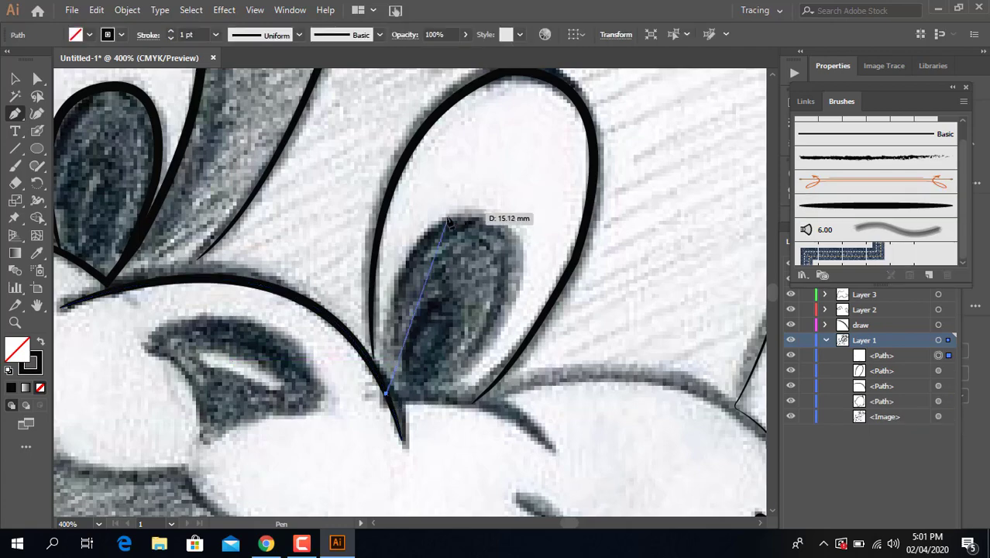
pyautogui.moveTo(462, 209); pyautogui.dragTo(548, 220)
pyautogui.scroll(1, 488, 243)
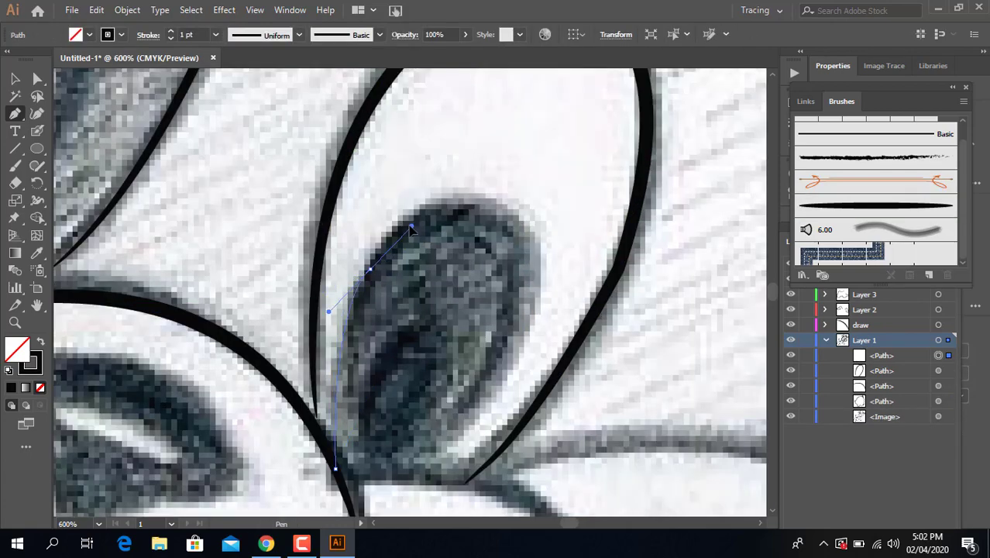
pyautogui.moveTo(531, 269); pyautogui.dragTo(616, 416)
pyautogui.hotkey('ctrl', 'z')
pyautogui.click(425, 483)
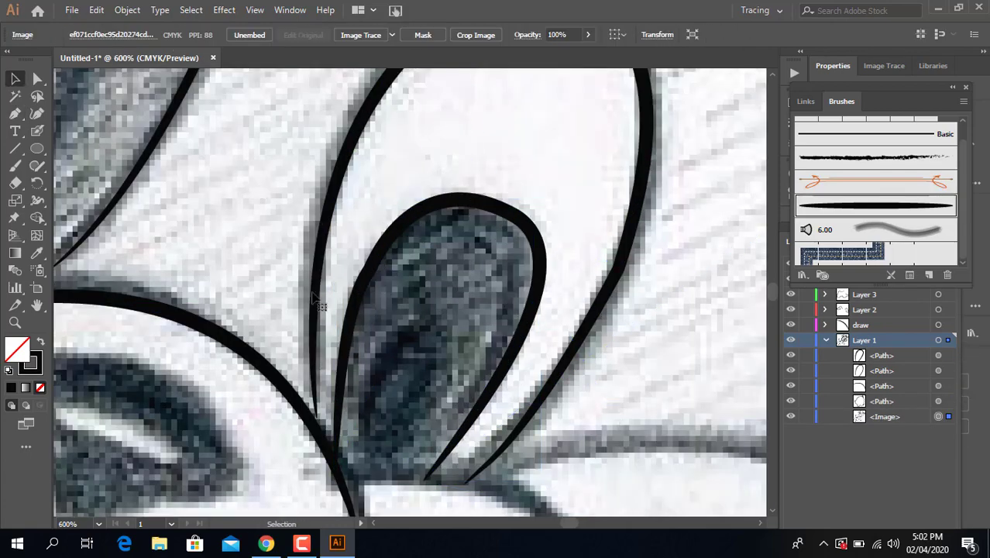
# Step: Zoom out to the whole puppy, finish the left pupil curve, and begin the nose
pyautogui.moveTo(426, 484); pyautogui.dragTo(163, 353)
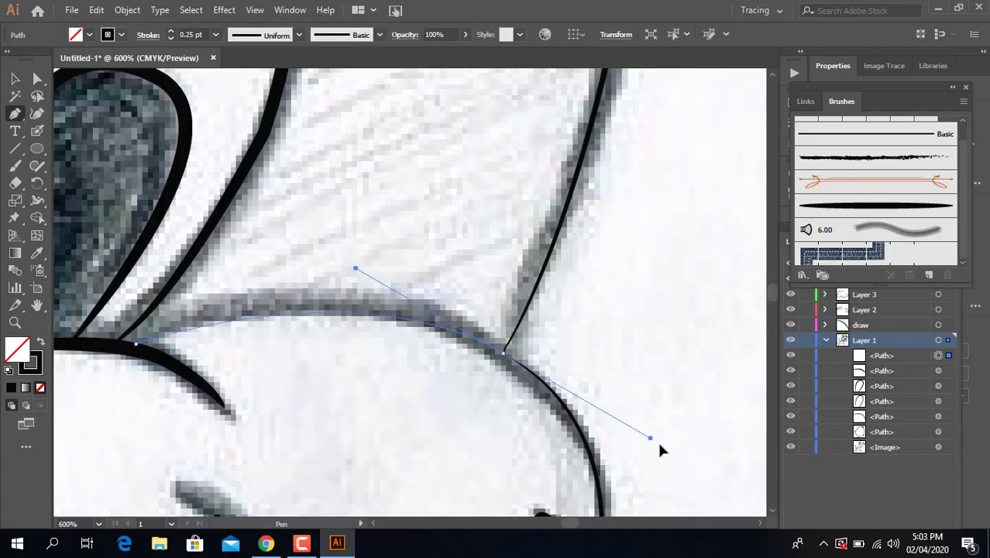
pyautogui.hotkey('ctrl', '1')
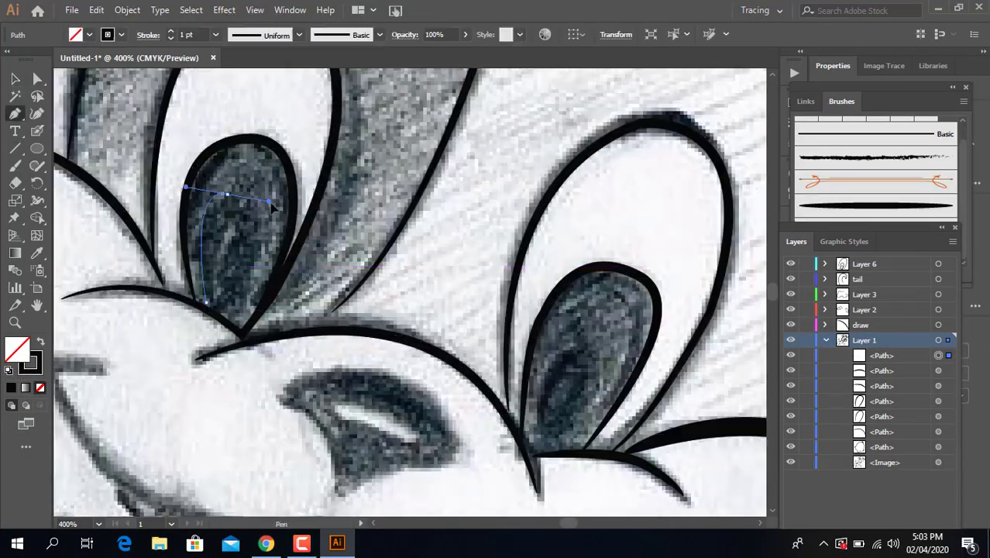
pyautogui.moveTo(230, 315); pyautogui.dragTo(228, 327)
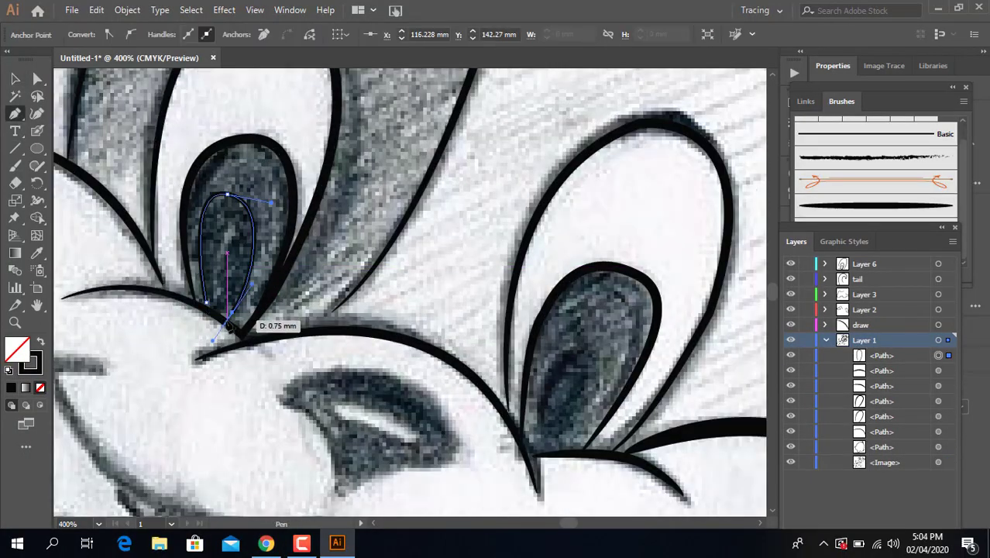
pyautogui.click(543, 455)
pyautogui.moveTo(600, 345); pyautogui.dragTo(589, 365)
# Step: Complete the nose outline and give it the black brush stroke
pyautogui.scroll(-5, 410, 295)
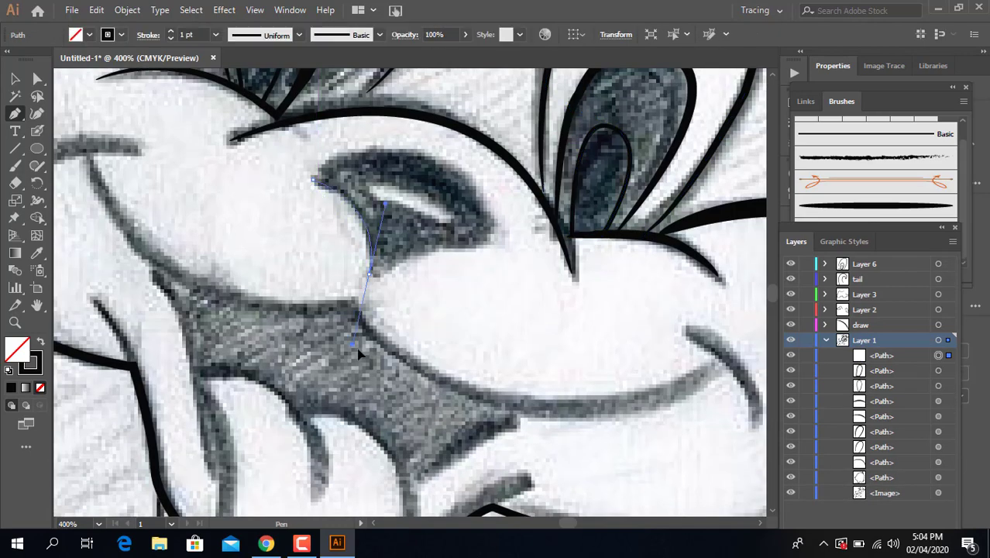
pyautogui.click(313, 180)
pyautogui.moveTo(369, 273); pyautogui.dragTo(371, 288)
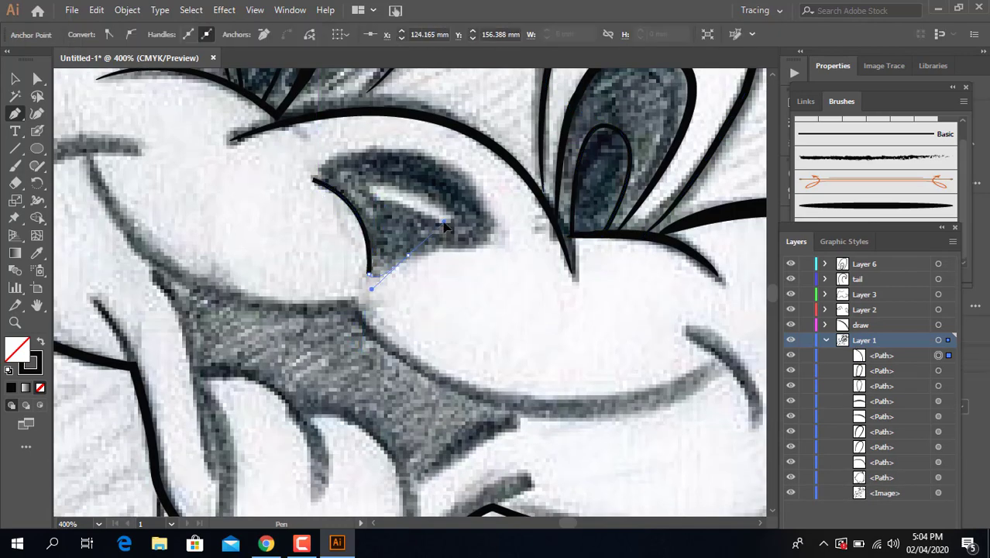
pyautogui.click(891, 206)
# Step: Trace the curved nostril highlight on the nose
pyautogui.keyDown('ctrl'); pyautogui.click(535, 231); pyautogui.keyUp('ctrl')
pyautogui.scroll(2, 418, 93)
pyautogui.moveTo(301, 283); pyautogui.dragTo(361, 256)
pyautogui.moveTo(470, 337); pyautogui.dragTo(482, 319)
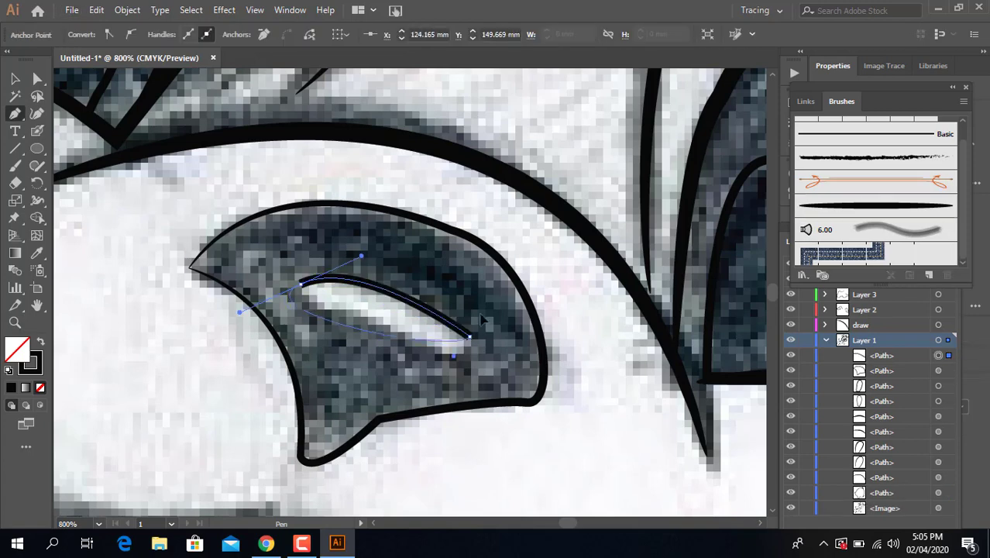
pyautogui.keyDown('ctrl'); pyautogui.click(482, 319); pyautogui.keyUp('ctrl')
pyautogui.scroll(-4, 482, 319)
# Step: Draw a curved line on the cheek, undoing a stray trial stroke
pyautogui.click(253, 258)
pyautogui.moveTo(318, 247); pyautogui.dragTo(324, 253)
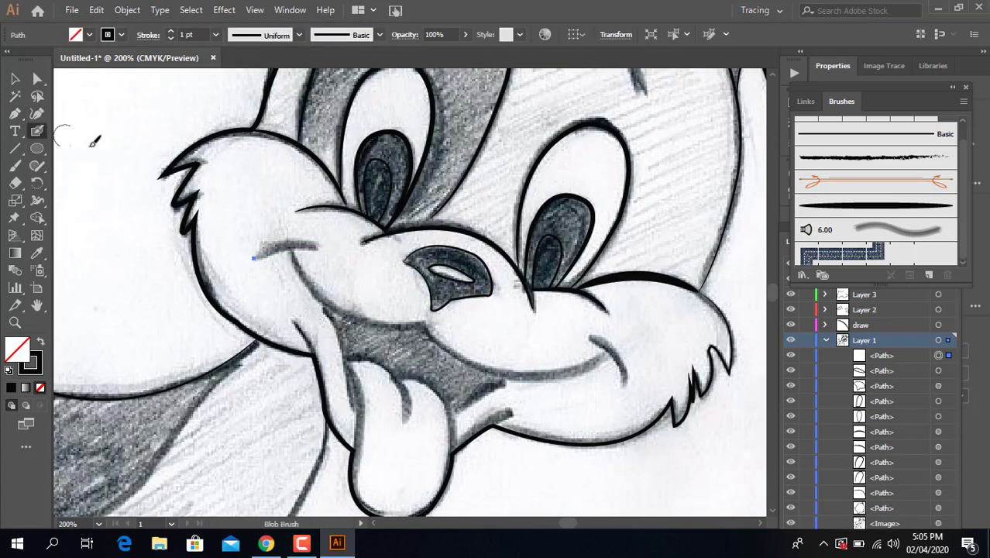
pyautogui.hotkey('ctrl', 'shift', 'a')
pyautogui.press('p')
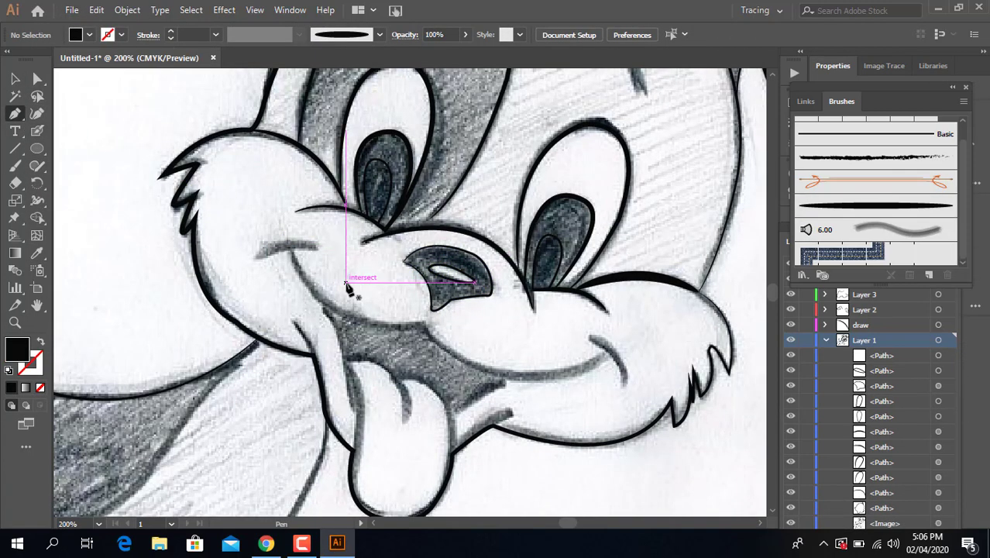
pyautogui.moveTo(136, 112); pyautogui.dragTo(197, 141)
pyautogui.hotkey('ctrl', 'z')
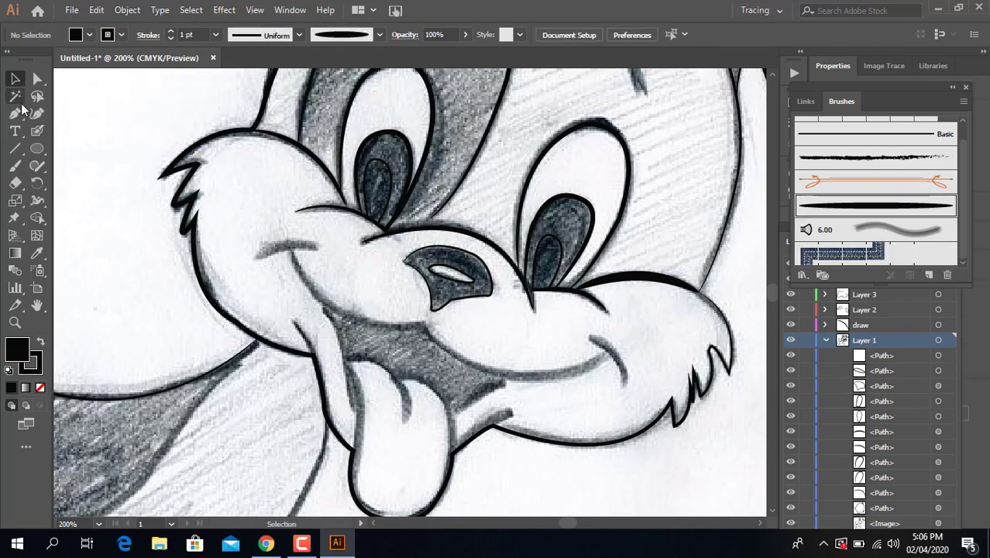
# Step: Trace the short cheek mark along the sketch
pyautogui.press('p')
pyautogui.scroll(3, 318, 272)
pyautogui.click(137, 234)
pyautogui.moveTo(316, 201); pyautogui.dragTo(404, 243)
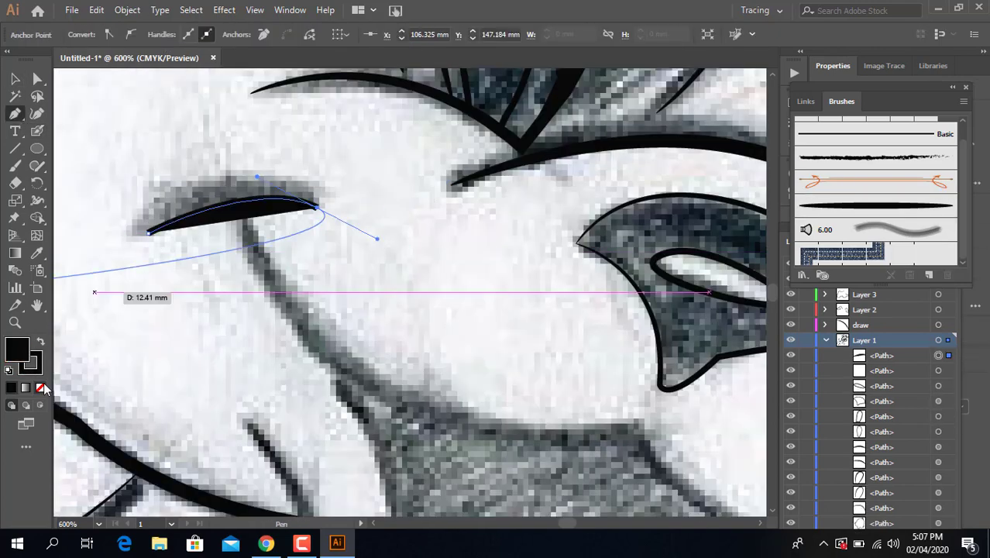
pyautogui.press('v')
pyautogui.press('p')
# Step: Trace the smile line under the nose with a crescent at its right end
pyautogui.click(250, 210)
pyautogui.scroll(-2, 647, 405)
pyautogui.scroll(-3, 635, 362)
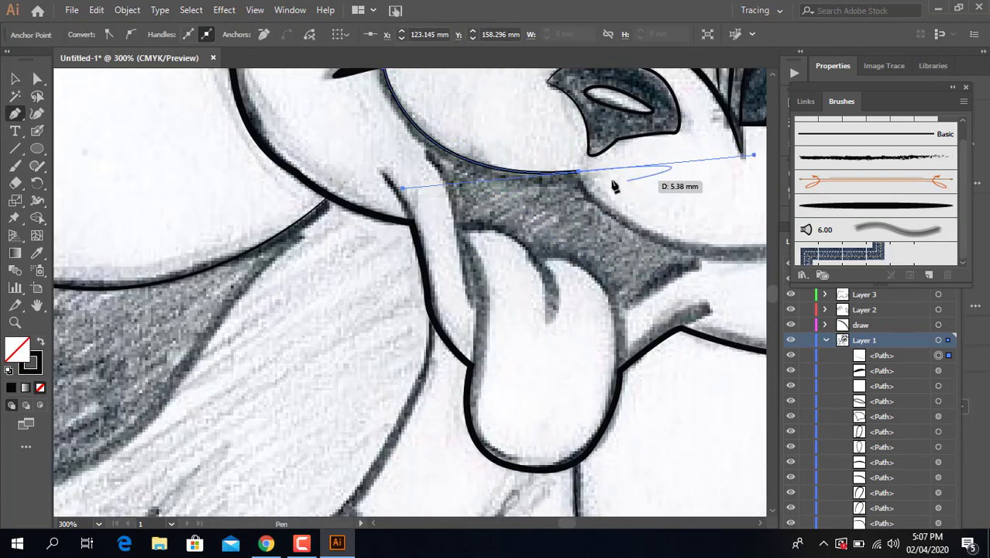
pyautogui.moveTo(403, 314); pyautogui.dragTo(607, 230)
pyautogui.press('Escape')
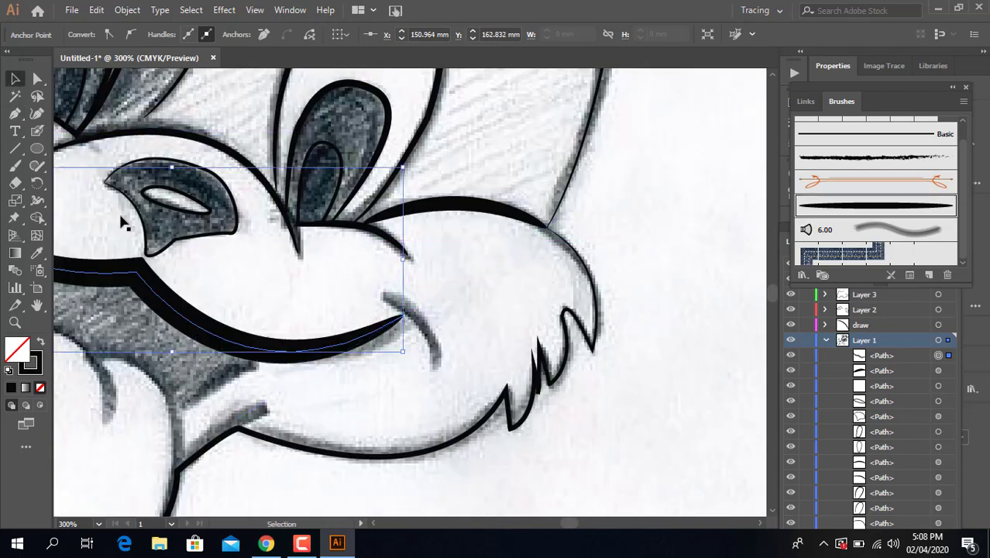
pyautogui.click(384, 296)
pyautogui.moveTo(434, 364); pyautogui.dragTo(445, 399)
pyautogui.press('v')
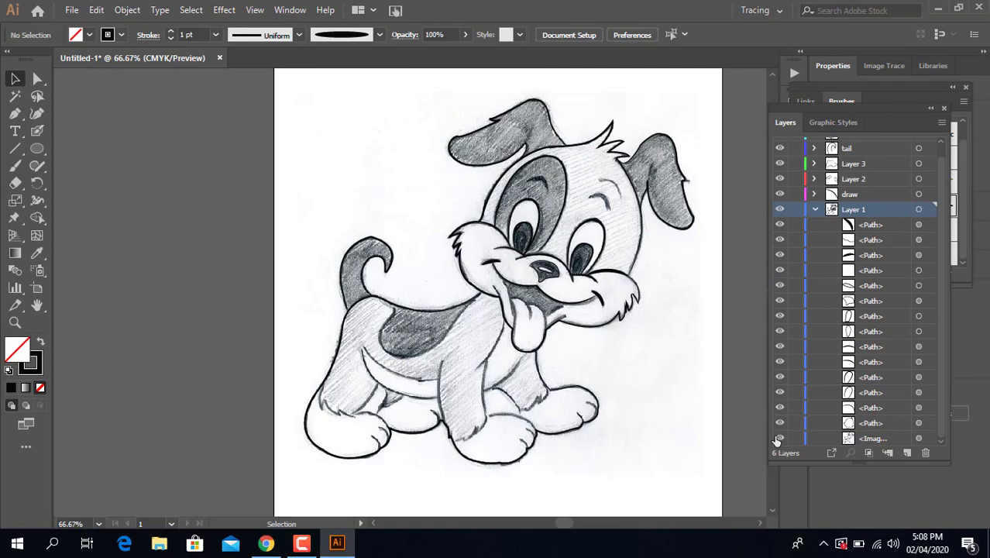
# Step: Pen-trace the curved outline of the tongue's left edge
pyautogui.hotkey('ctrl', '+')
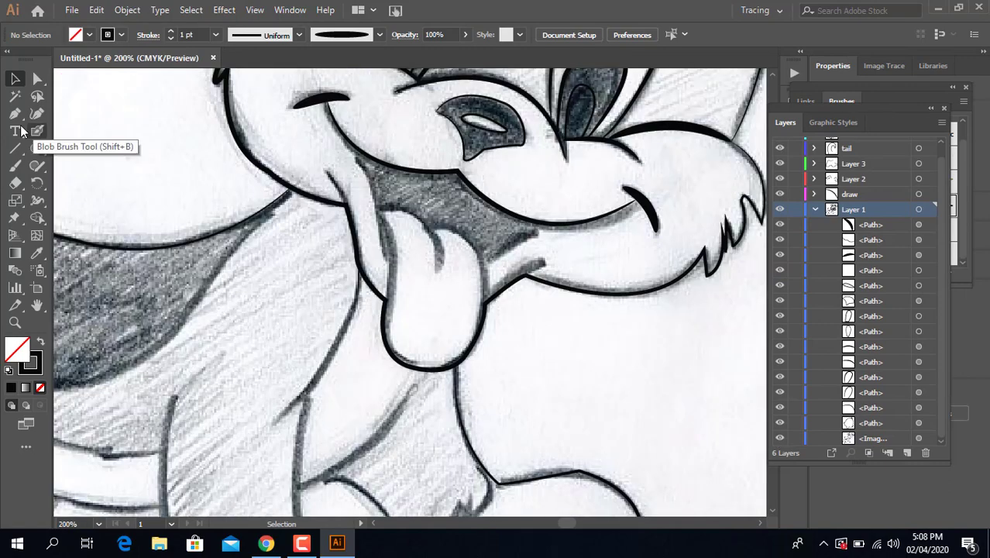
pyautogui.click(14, 113)
pyautogui.hotkey('ctrl', '+')
pyautogui.click(457, 139)
pyautogui.moveTo(465, 365); pyautogui.dragTo(472, 387)
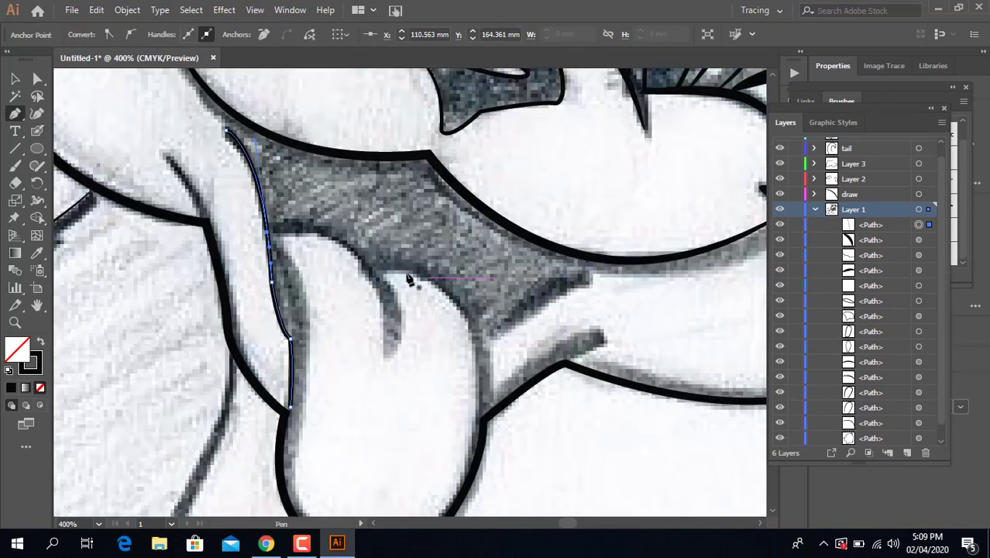
pyautogui.moveTo(362, 324); pyautogui.dragTo(304, 278)
pyautogui.click(357, 344)
pyautogui.press('Escape')
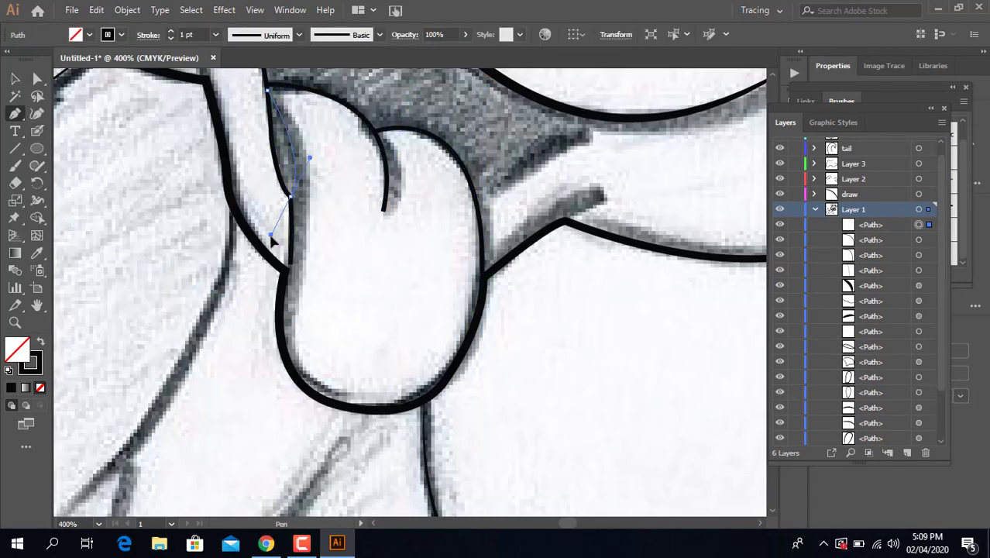
# Step: Reshape the tongue's centre crease line and zoom out to review the mouth
pyautogui.press('v')
pyautogui.click(453, 166)
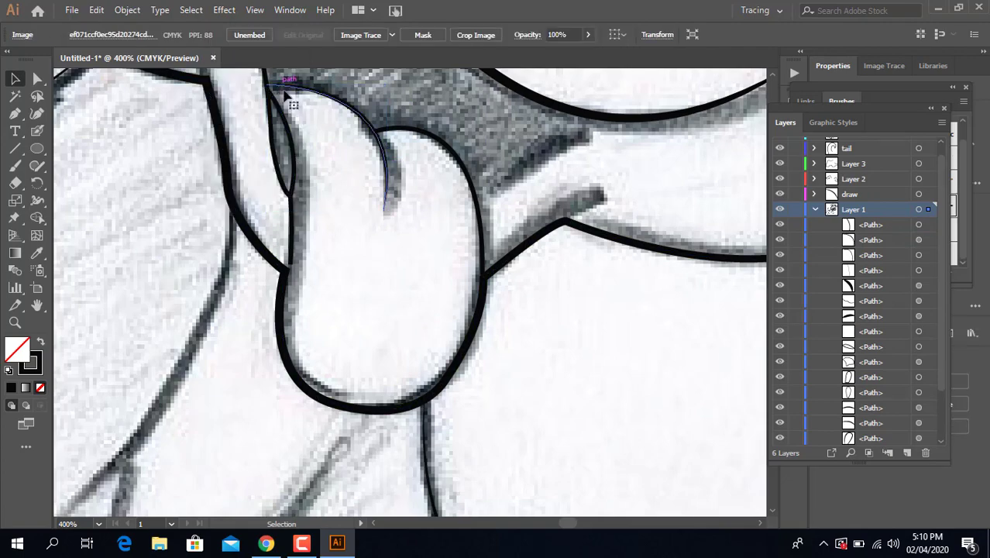
pyautogui.click(284, 93)
pyautogui.hotkey('ctrl', '-')
pyautogui.moveTo(332, 239); pyautogui.dragTo(327, 293)
pyautogui.hotkey('ctrl', '-')
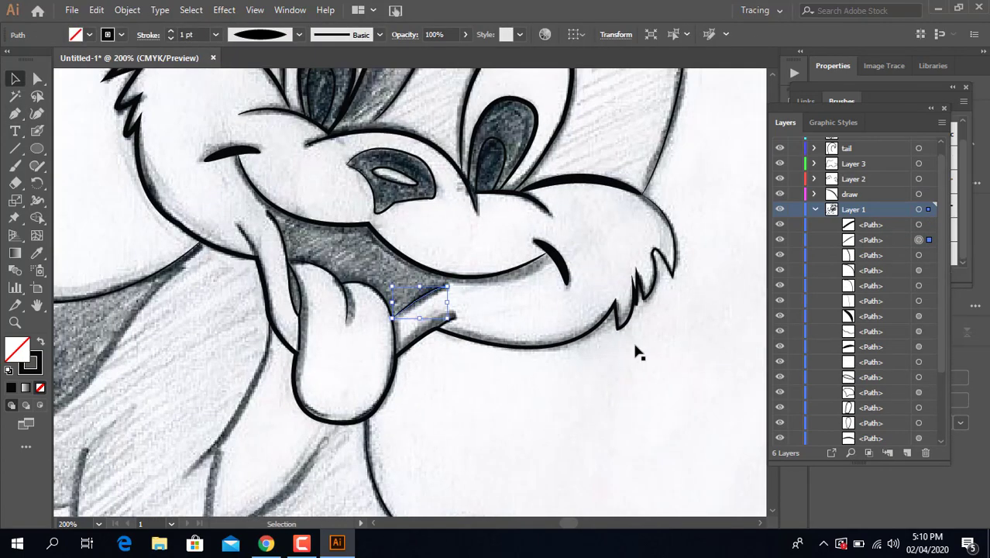
pyautogui.hotkey('ctrl', '0')
# Step: Begin a new Pen path for the front leg line
pyautogui.hotkey('ctrl', '+')
pyautogui.hotkey('ctrl', '+')
pyautogui.hotkey('ctrl', 'shift', 'a')
pyautogui.press('p')
pyautogui.click(465, 259)
# Step: Trace the first leg line and give it a tapered width profile
pyautogui.click(367, 339)
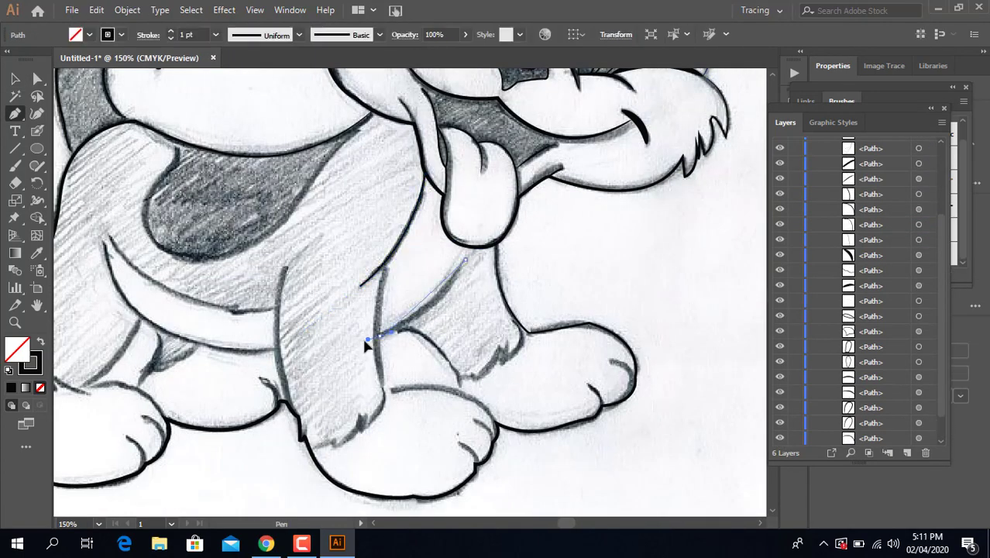
pyautogui.moveTo(367, 339); pyautogui.dragTo(370, 338)
pyautogui.hotkey('ctrl', '+')
pyautogui.hotkey('ctrl', '+')
pyautogui.hotkey('ctrl', '+')
pyautogui.hotkey('ctrl', '+')
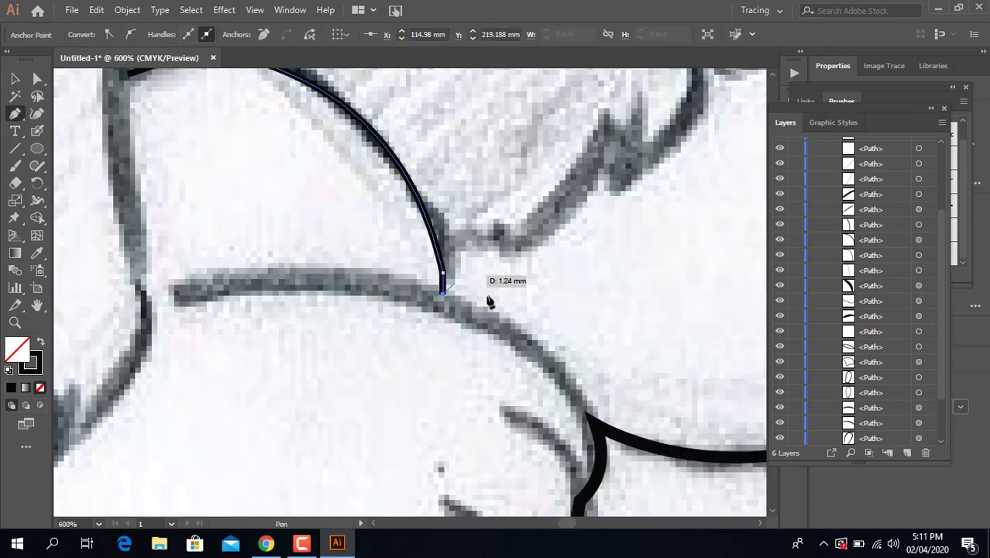
pyautogui.hotkey('ctrl', '-')
pyautogui.hotkey('ctrl', '-')
pyautogui.hotkey('ctrl', '-')
pyautogui.press('v')
pyautogui.click(266, 33)
pyautogui.click(247, 84)
pyautogui.click(385, 250)
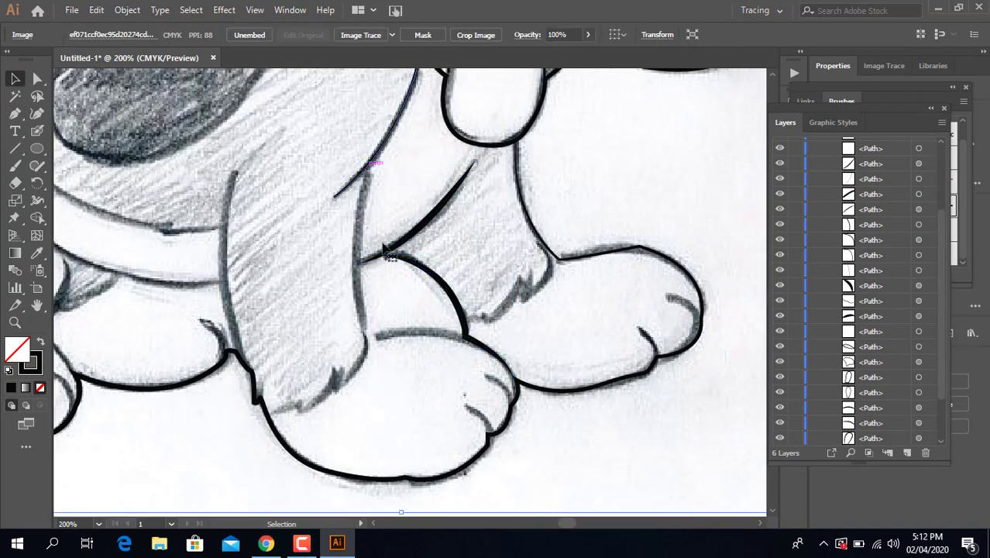
# Step: Trace the next leg line and the collar line across the chest
pyautogui.hotkey('ctrl', '+')
pyautogui.moveTo(353, 387); pyautogui.dragTo(420, 497)
pyautogui.hotkey('ctrl', '+')
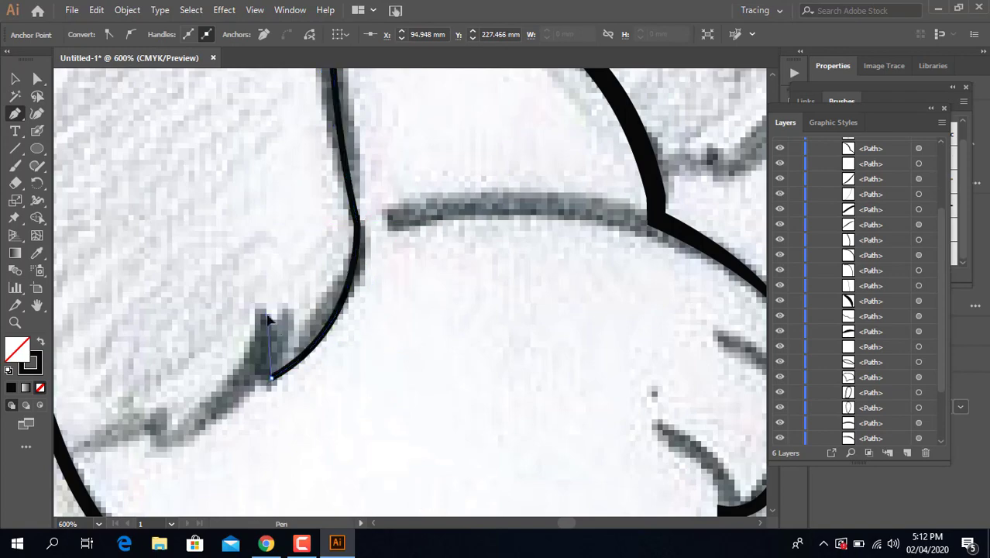
pyautogui.hotkey('ctrl', '-')
pyautogui.hotkey('ctrl', '-')
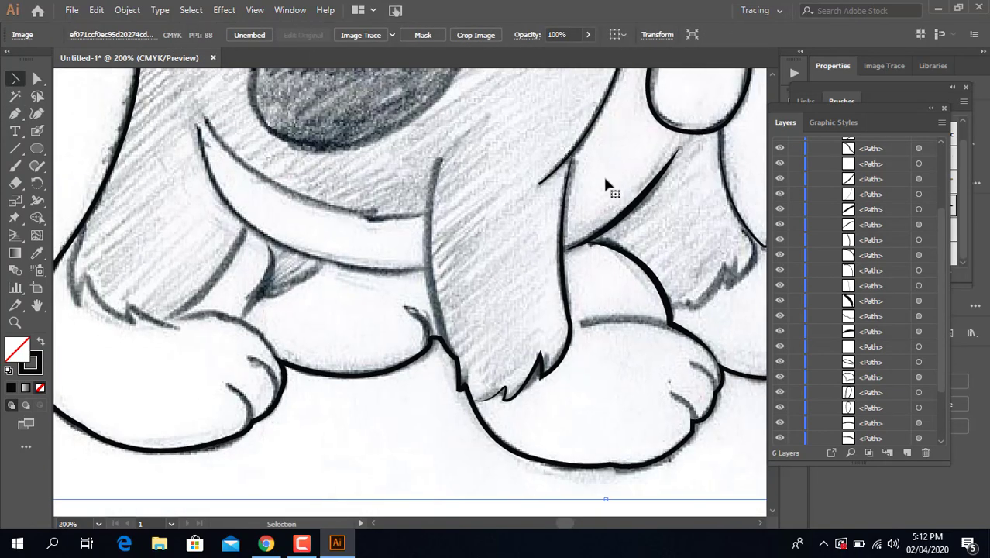
pyautogui.click(202, 115)
pyautogui.moveTo(373, 208); pyautogui.dragTo(499, 205)
pyautogui.press('Return')
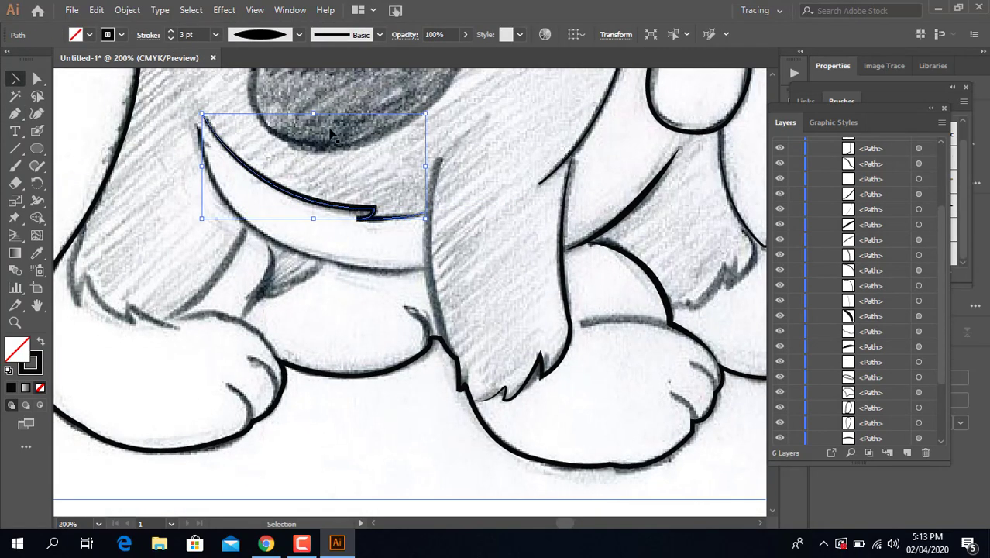
# Step: Draw a curved line down the front leg
pyautogui.hotkey('ctrl', '+')
pyautogui.click(427, 115)
pyautogui.hotkey('ctrl', '-')
pyautogui.moveTo(478, 288); pyautogui.dragTo(534, 373)
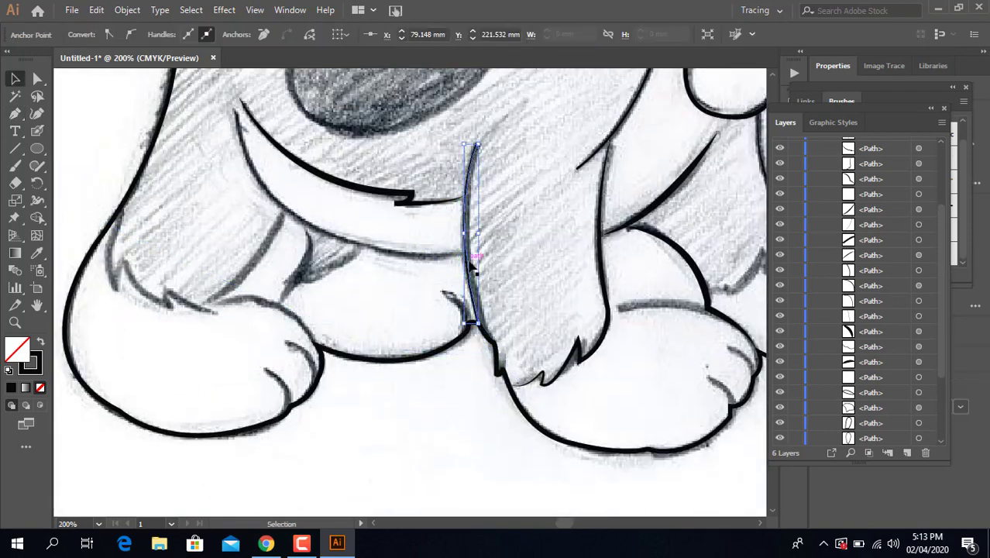
pyautogui.press('Return')
# Step: Pen-trace the outline of the fur tufts at the leg
pyautogui.scroll(4, 126, 299)
pyautogui.click(133, 386)
pyautogui.click(172, 287)
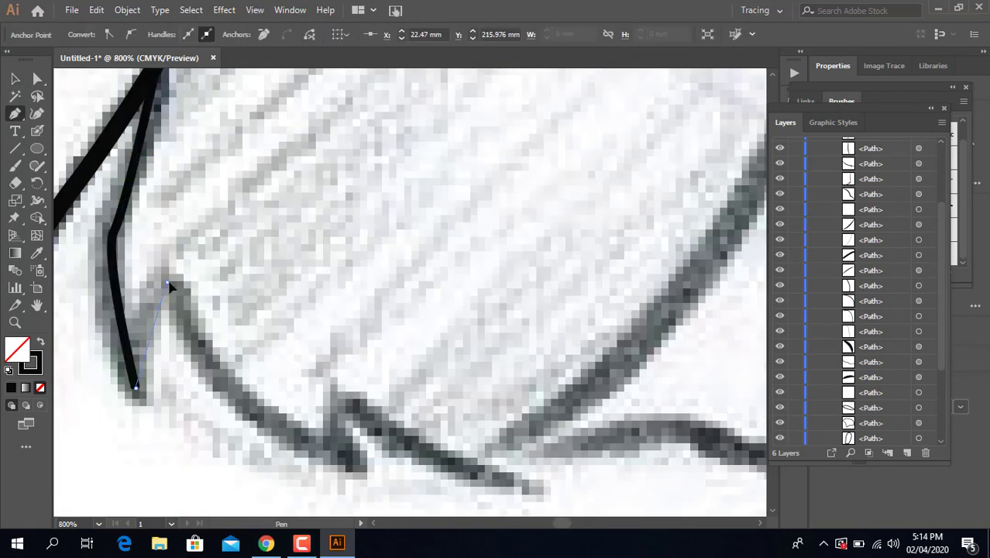
pyautogui.scroll(-3, 172, 288)
pyautogui.moveTo(350, 273); pyautogui.dragTo(541, 357)
pyautogui.hscroll(5, 649, 296)
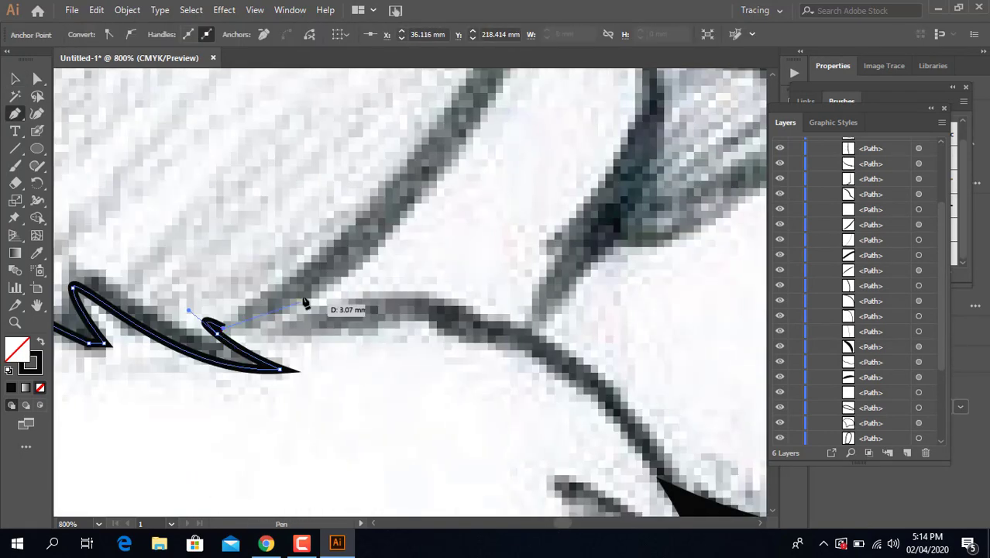
pyautogui.scroll(3, 309, 302)
pyautogui.moveTo(397, 249); pyautogui.dragTo(368, 229)
pyautogui.click(480, 147)
pyautogui.scroll(-2, 480, 147)
# Step: Apply the black brush from the Brushes panel to the fur outline
pyautogui.press('v')
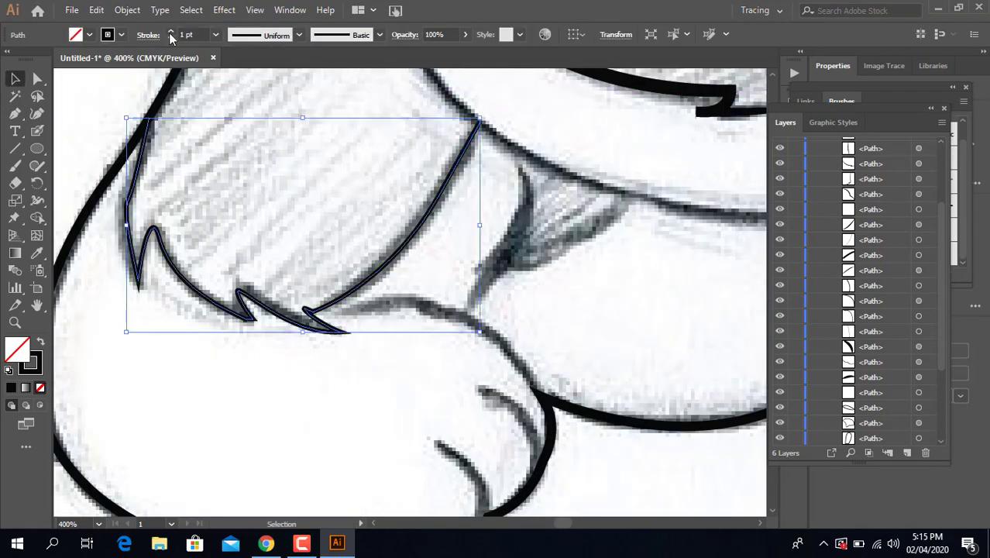
pyautogui.click(289, 9)
pyautogui.click(376, 243)
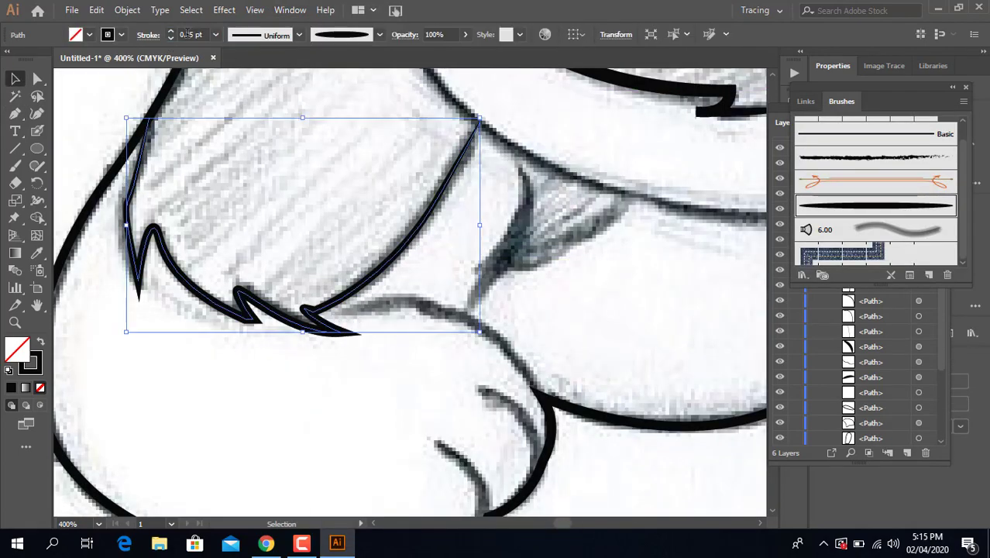
pyautogui.click(347, 197)
# Step: Trace the leg fold line and give it a tapered width profile
pyautogui.press('p')
pyautogui.hscroll(5, 347, 197)
pyautogui.click(307, 288)
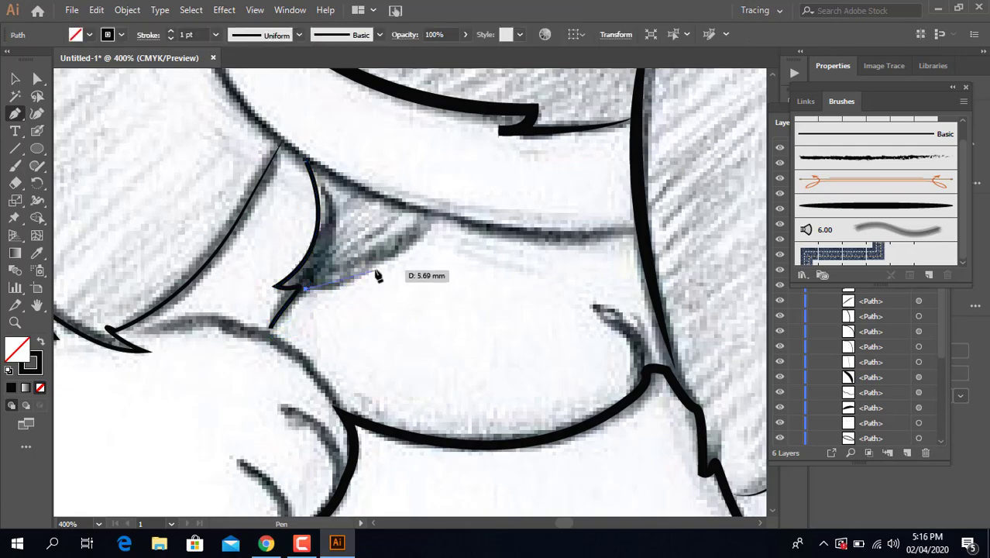
pyautogui.moveTo(373, 265); pyautogui.dragTo(436, 222)
pyautogui.scroll(5, 435, 222)
pyautogui.press('v')
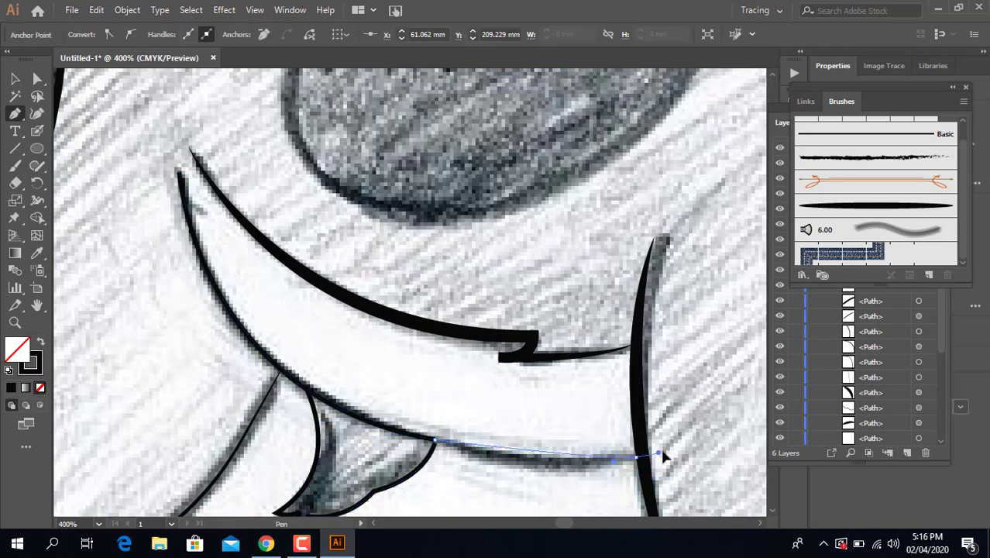
pyautogui.click(199, 225)
pyautogui.click(170, 31)
pyautogui.hotkey('ctrl', '-')
pyautogui.hotkey('ctrl', '-')
pyautogui.hotkey('ctrl', '-')
pyautogui.click(442, 416)
# Step: Hide the sketch to check the line art, then show it again
pyautogui.hotkey('ctrl', '3')
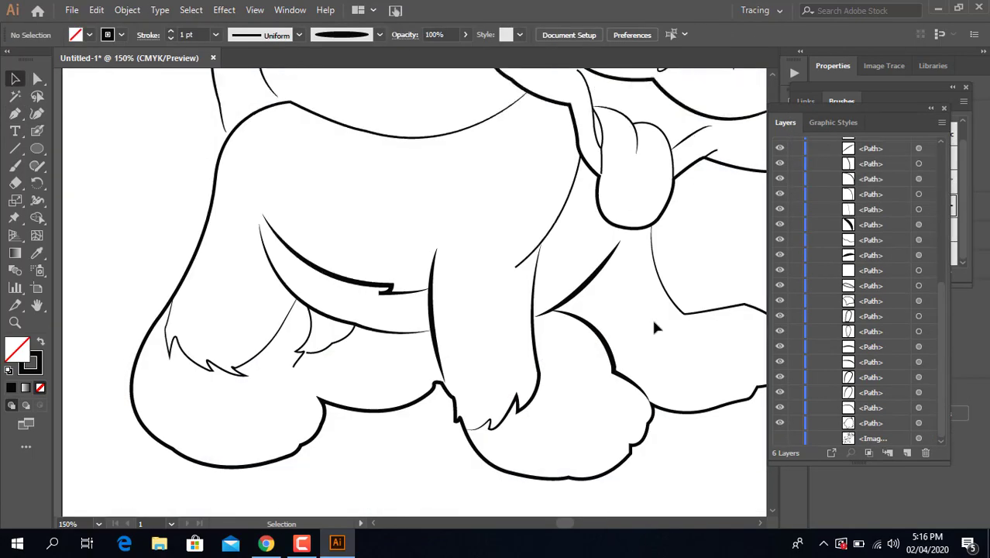
pyautogui.hotkey('ctrl', '0')
pyautogui.click(781, 440)
pyautogui.hotkey('ctrl', '+')
pyautogui.hotkey('ctrl', '+')
pyautogui.hotkey('ctrl', '+')
# Step: Draw two curved toe lines on the front paw
pyautogui.press('p')
pyautogui.moveTo(190, 341)
pyautogui.mouseDown()
pyautogui.moveTo(283, 381)
pyautogui.moveTo(210, 375)
pyautogui.mouseUp()
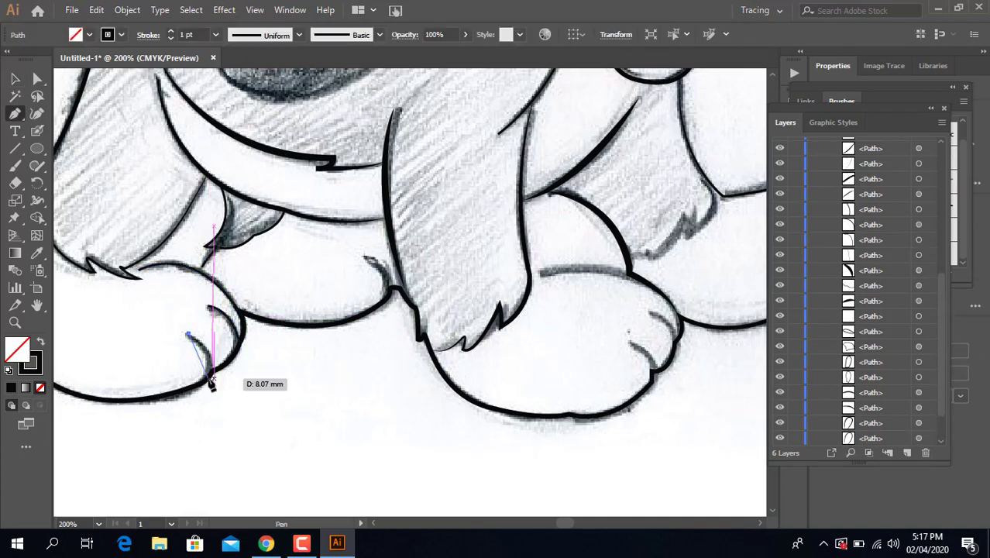
pyautogui.hscroll(3, 249, 247)
pyautogui.press('Escape')
pyautogui.hotkey('ctrl', '+')
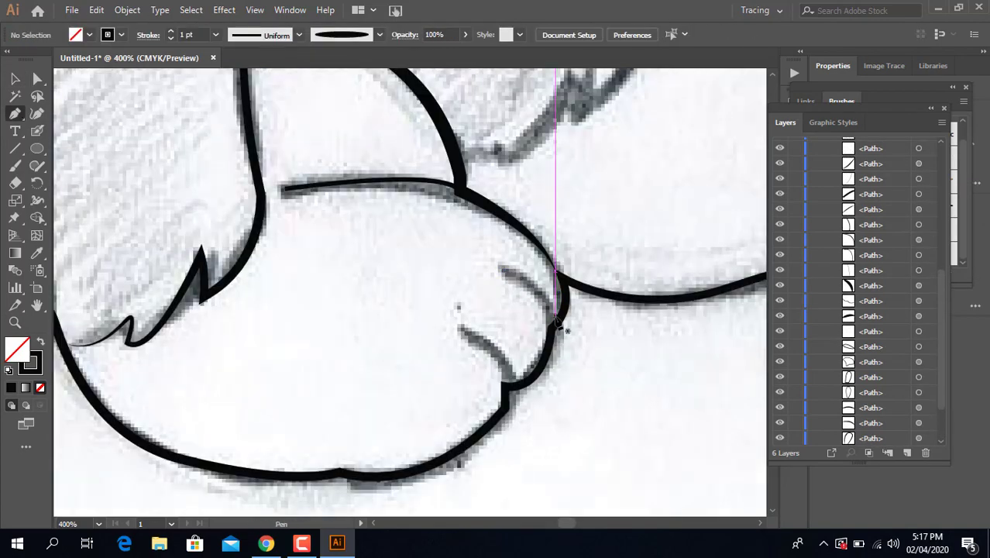
pyautogui.click(500, 272)
pyautogui.moveTo(552, 327); pyautogui.dragTo(558, 384)
pyautogui.press('Escape')
# Step: Apply a tapered stroke width profile to the toe line
pyautogui.scroll(-3, 272, 331)
pyautogui.click(299, 34)
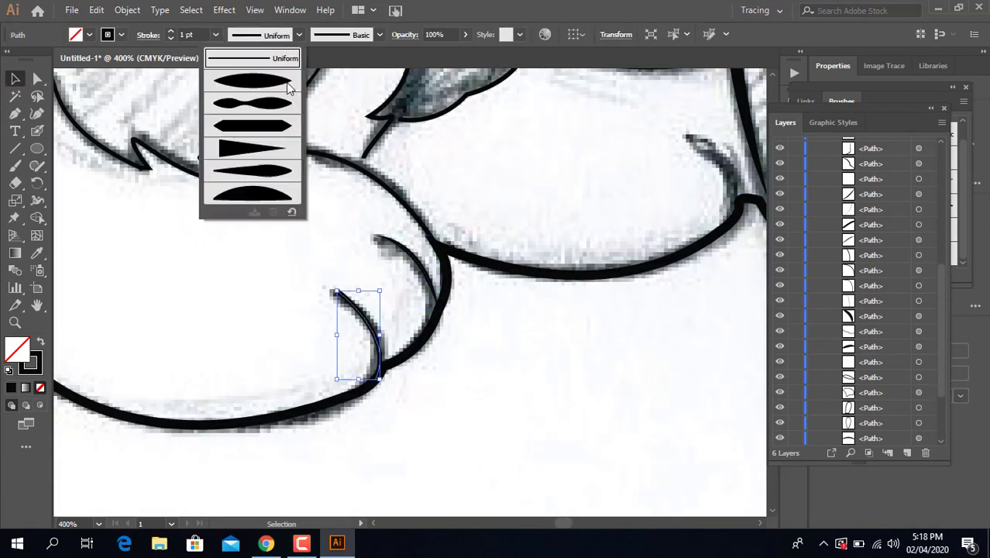
pyautogui.scroll(3, 496, 299)
pyautogui.scroll(-5, 264, 151)
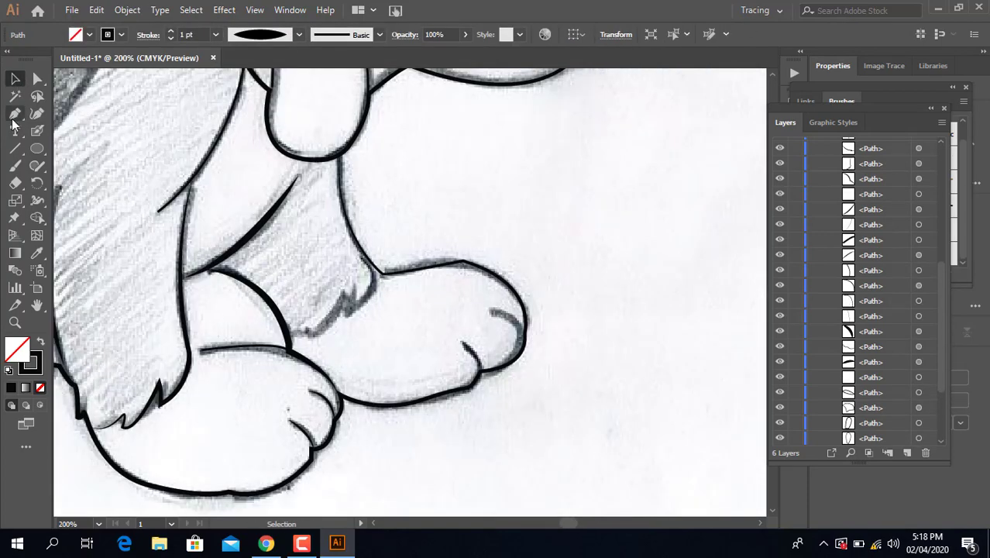
pyautogui.hscroll(3, 540, 377)
pyautogui.scroll(3, 540, 377)
# Step: Trace the fur tuft on the leg along the sketch
pyautogui.click(333, 274)
pyautogui.moveTo(327, 379); pyautogui.dragTo(324, 388)
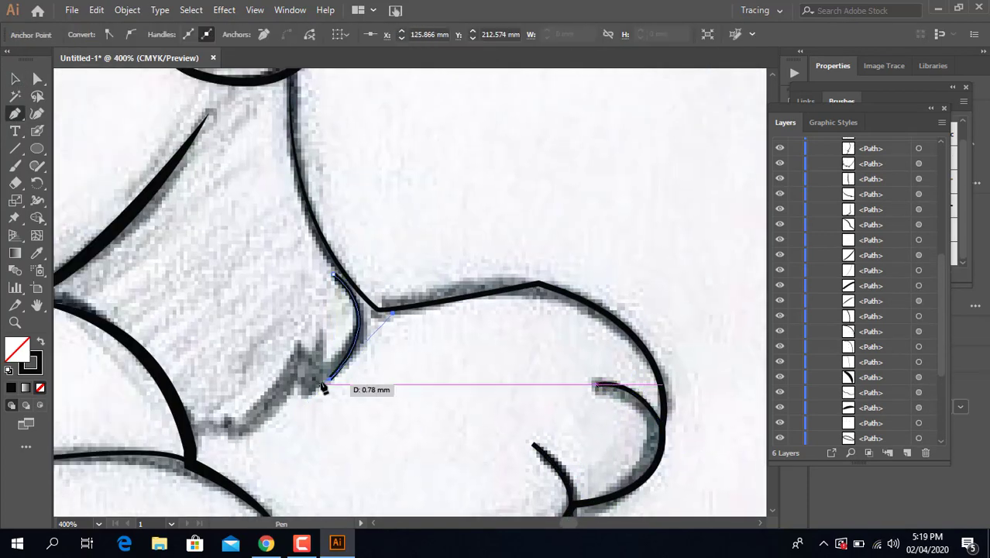
pyautogui.press('v')
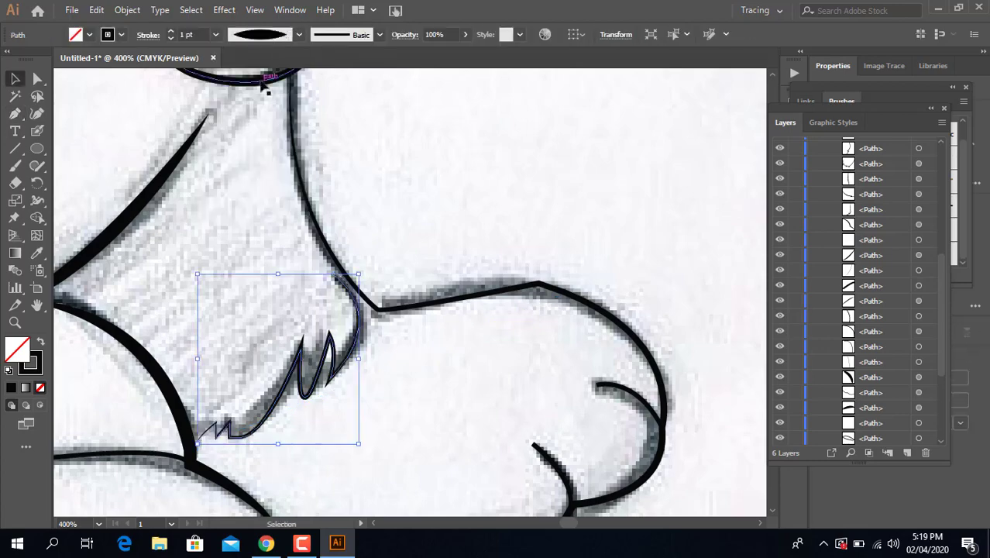
pyautogui.scroll(-5, 397, 316)
pyautogui.scroll(5, 411, 309)
# Step: Outline the dark body patch on the back, then select the sketch image
pyautogui.press('p')
pyautogui.click(259, 192)
pyautogui.moveTo(221, 288); pyautogui.dragTo(169, 323)
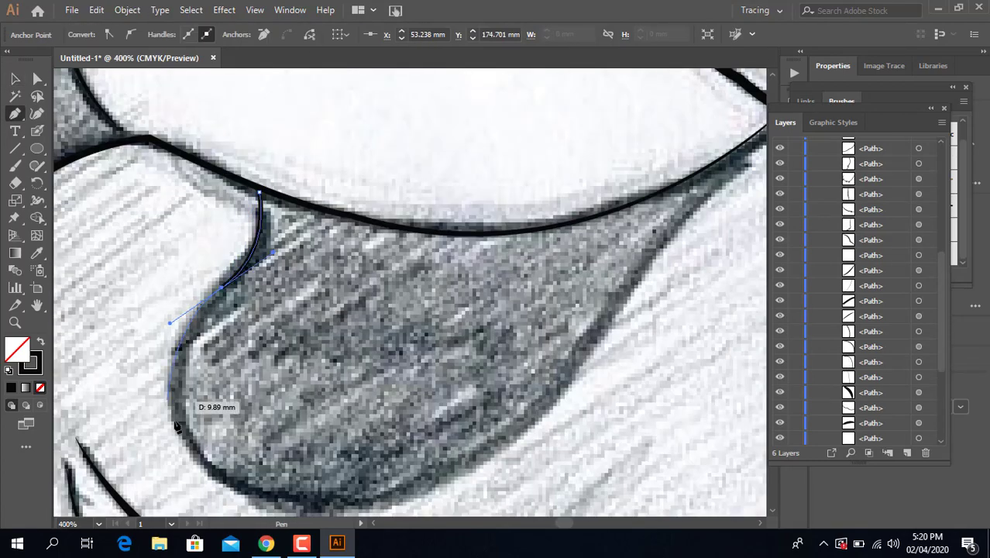
pyautogui.click(552, 402)
pyautogui.hscroll(3, 642, 403)
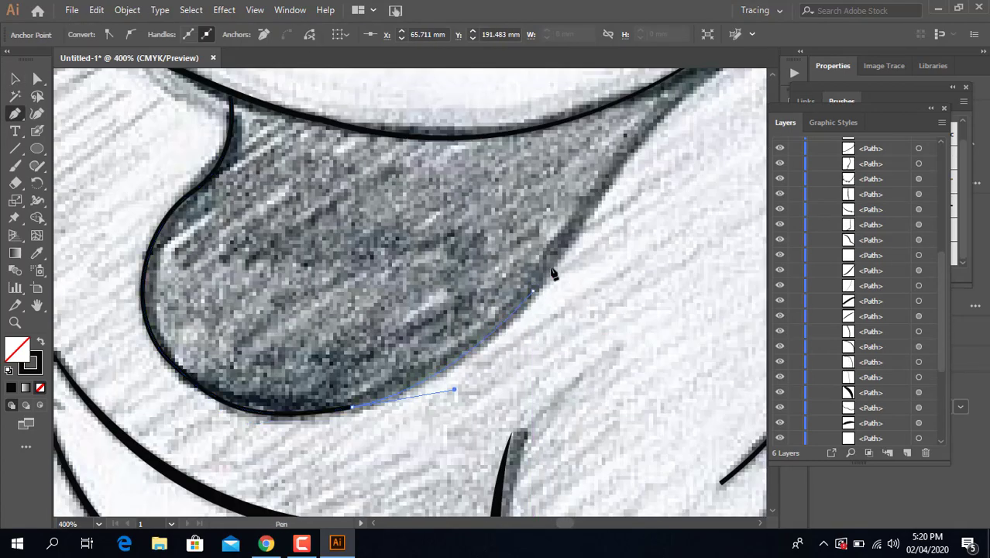
pyautogui.click(553, 271)
pyautogui.hscroll(3, 553, 271)
pyautogui.scroll(-5, 491, 292)
pyautogui.press('v')
pyautogui.click(491, 291)
pyautogui.scroll(5, 491, 291)
# Step: Show the sketch, move it beside the page to compare, then undo the move
pyautogui.scroll(-5, 543, 310)
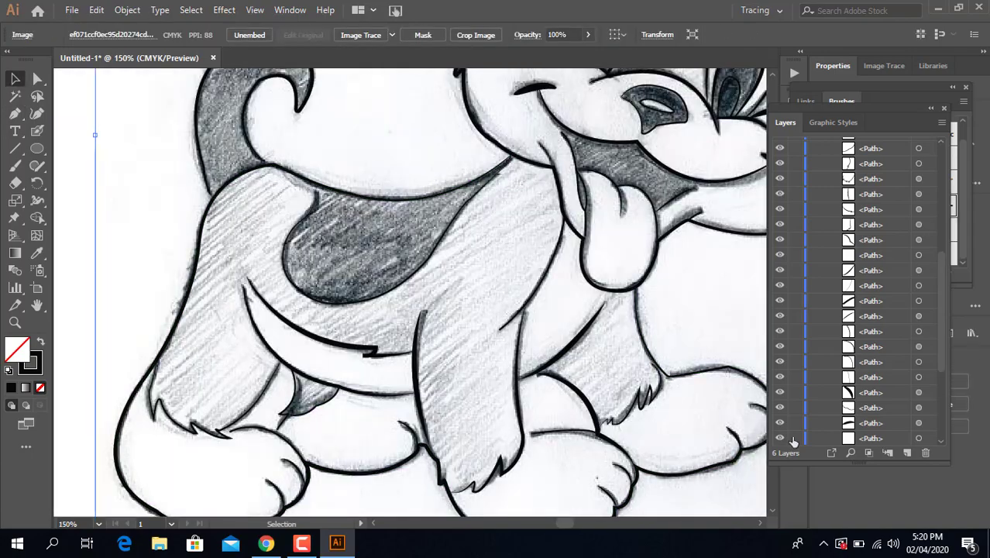
pyautogui.hotkey('ctrl', '3')
pyautogui.hotkey('ctrl', '-')
pyautogui.hotkey('ctrl', 'alt', '3')
pyautogui.hotkey('ctrl', '-')
pyautogui.moveTo(434, 286); pyautogui.dragTo(233, 287)
pyautogui.click(414, 104)
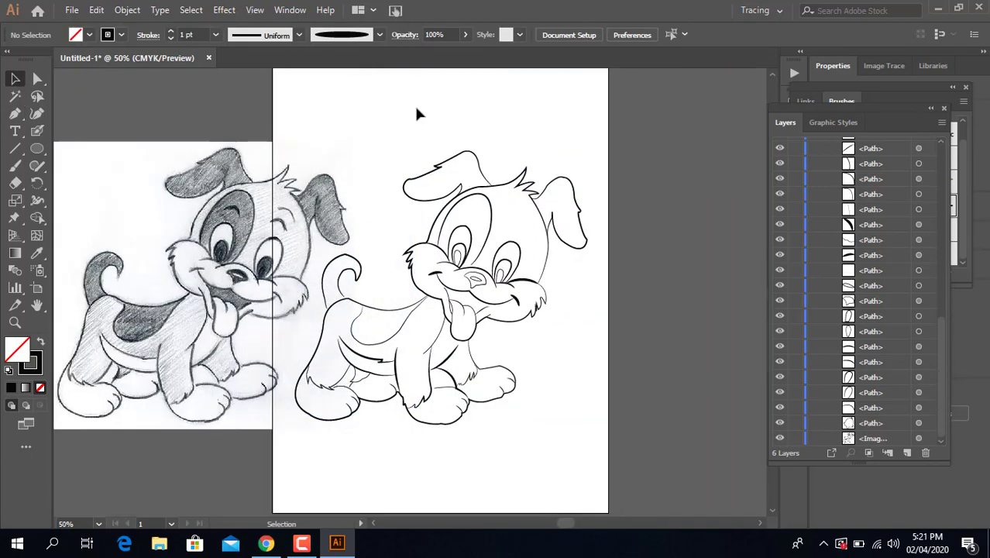
pyautogui.hotkey('ctrl', 'z')
pyautogui.hotkey('ctrl', 'z')
pyautogui.click(196, 318)
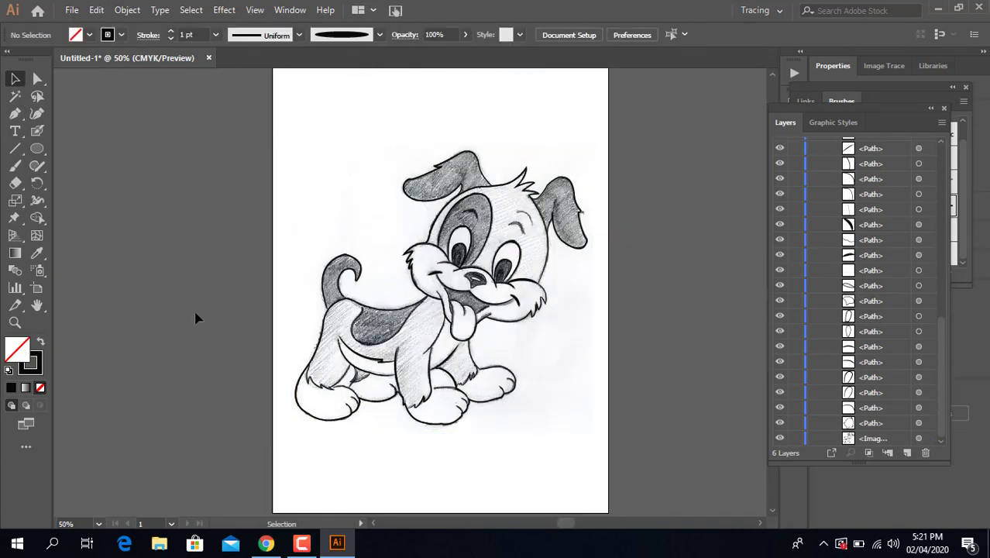
# Step: Lock the sketch image, then select all traced paths and group them
pyautogui.click(781, 438)
pyautogui.click(795, 438)
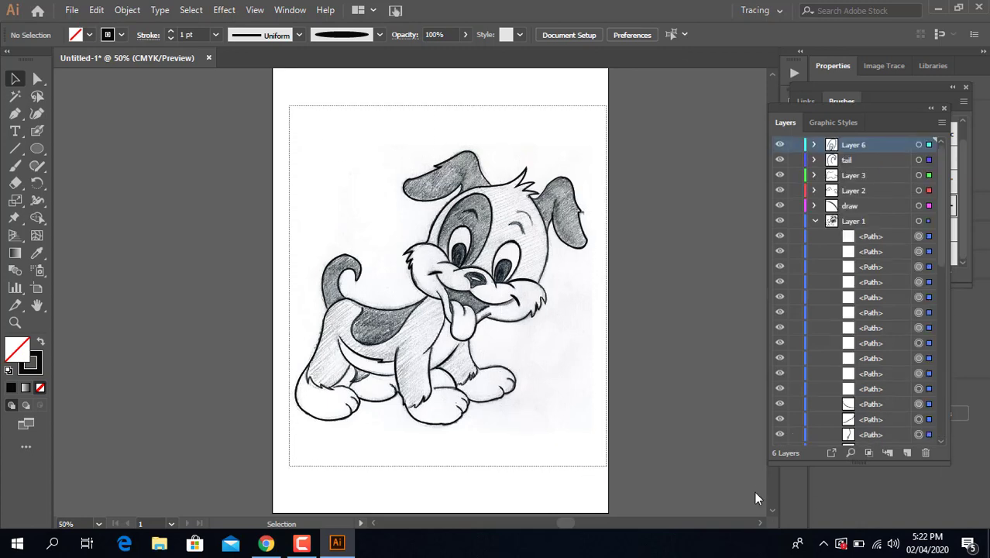
pyautogui.hotkey('ctrl', 'a')
pyautogui.press('a')
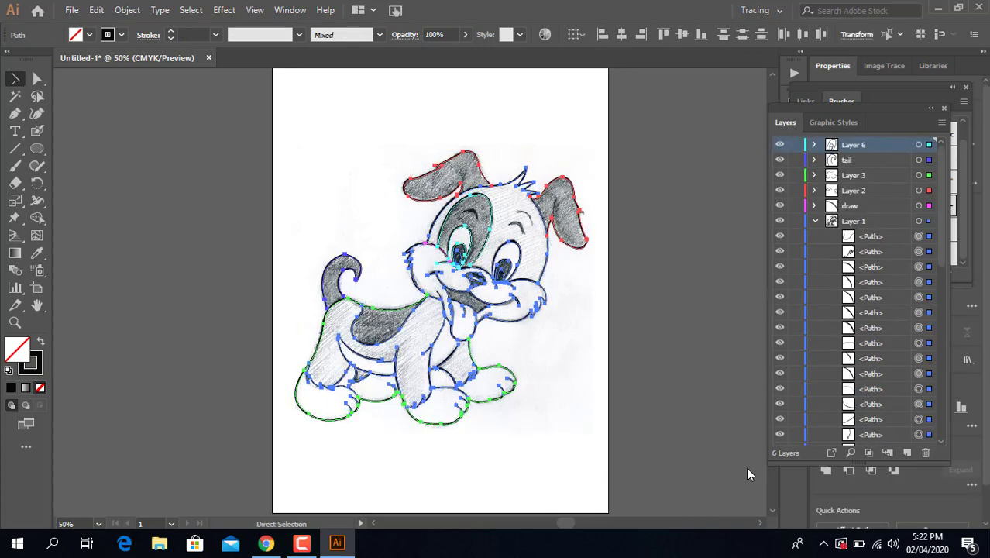
pyautogui.hotkey('ctrl', 'g')
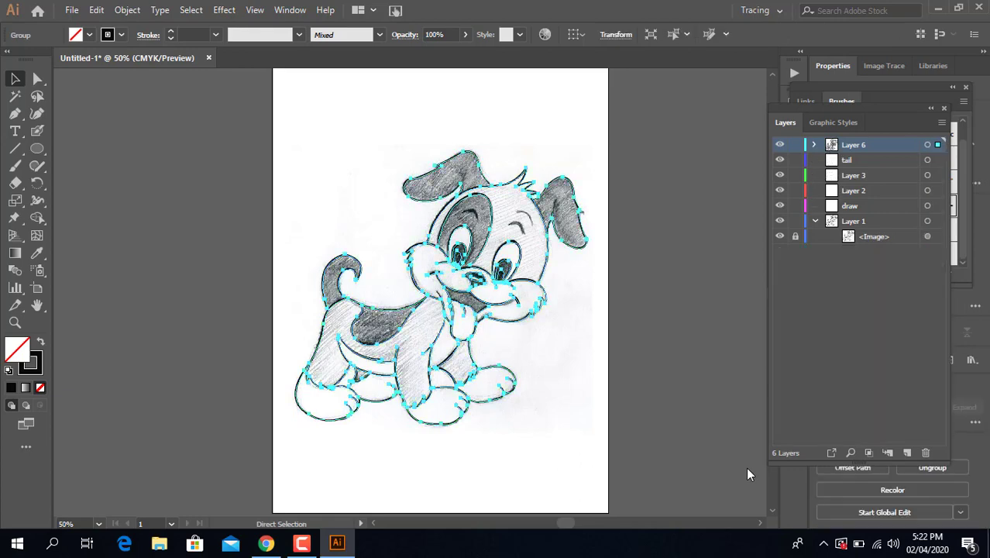
# Step: Apply Object > Expand Appearance to the strokes and select the Live Paint Bucket
pyautogui.press('v')
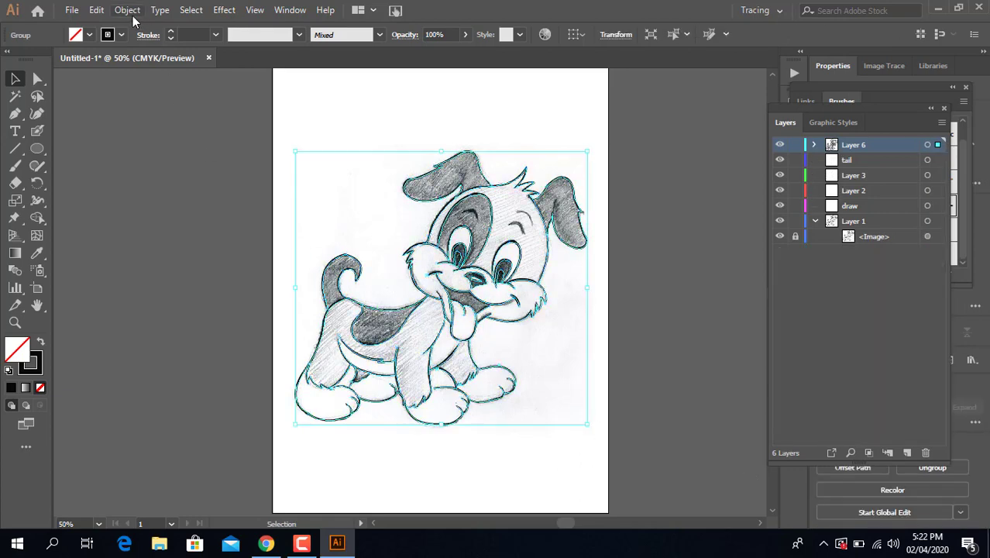
pyautogui.click(127, 11)
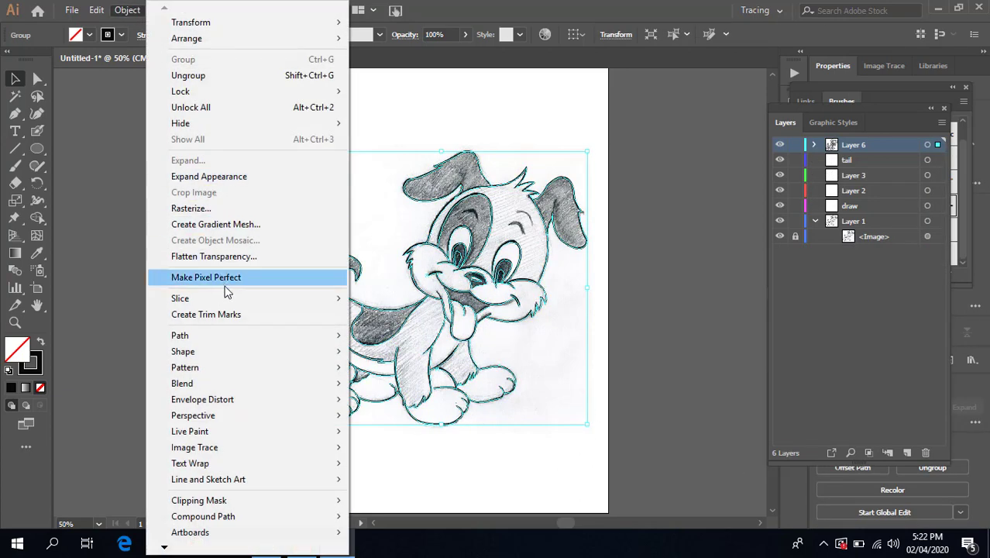
pyautogui.click(218, 178)
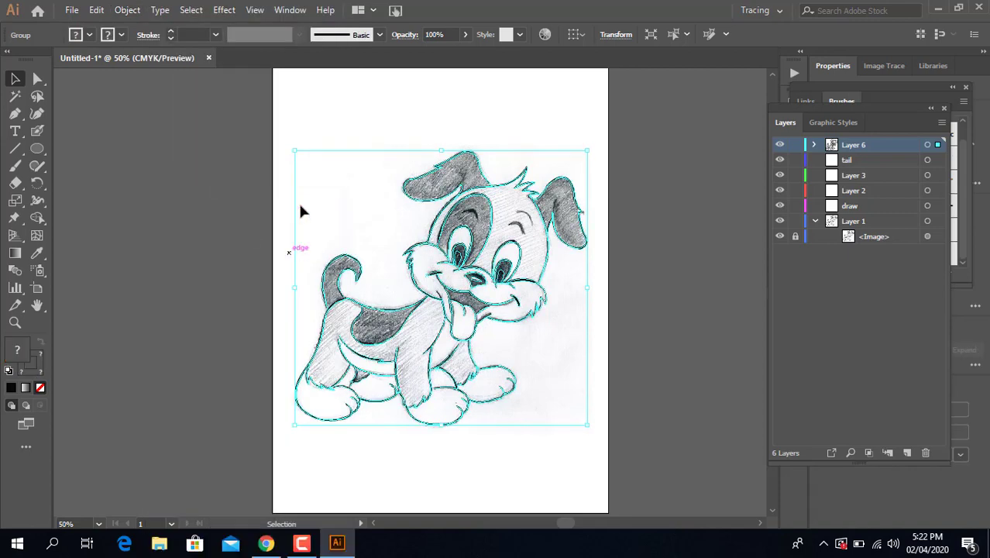
pyautogui.click(37, 220)
pyautogui.click(88, 236)
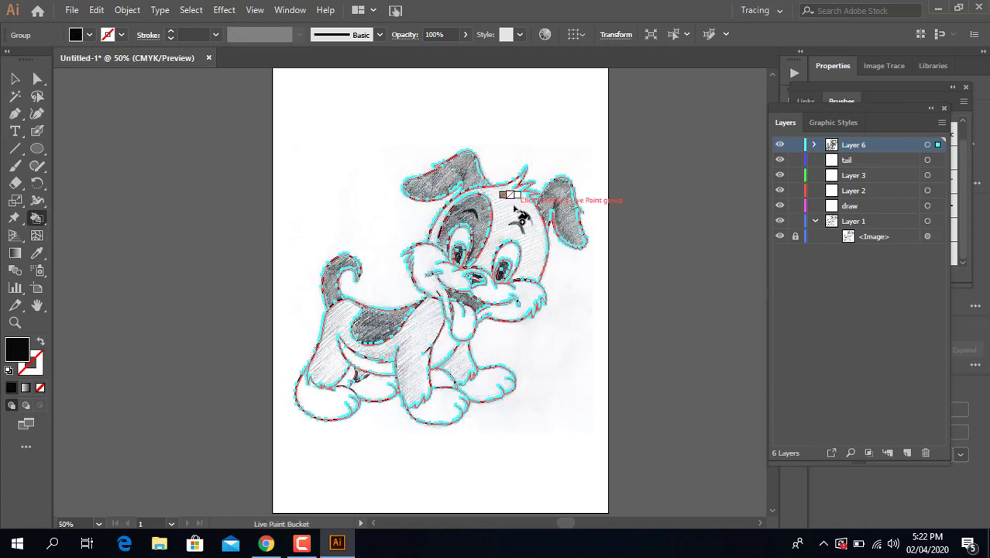
# Step: Fill the left and right ears black with Live Paint, then deselect and zoom in
pyautogui.click(446, 156)
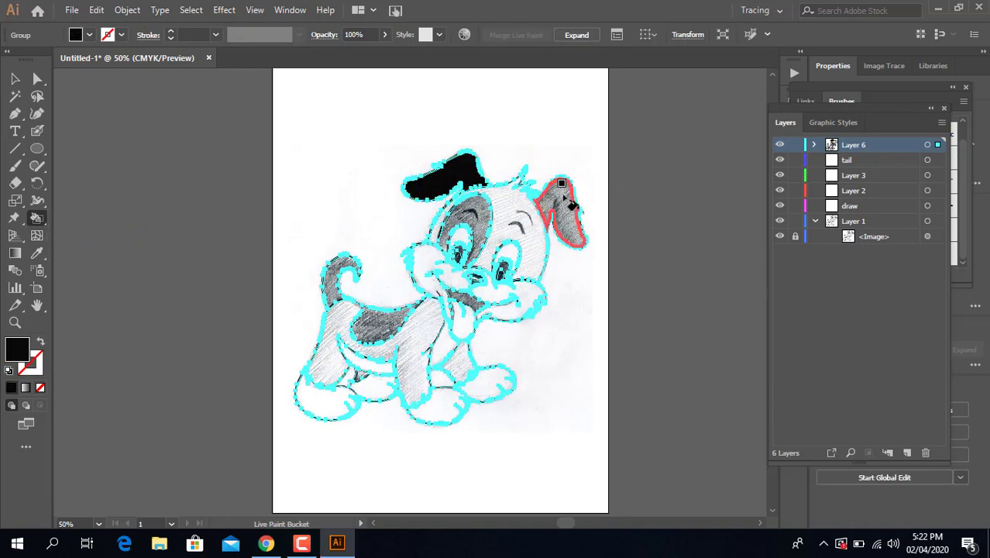
pyautogui.click(16, 79)
pyautogui.click(354, 140)
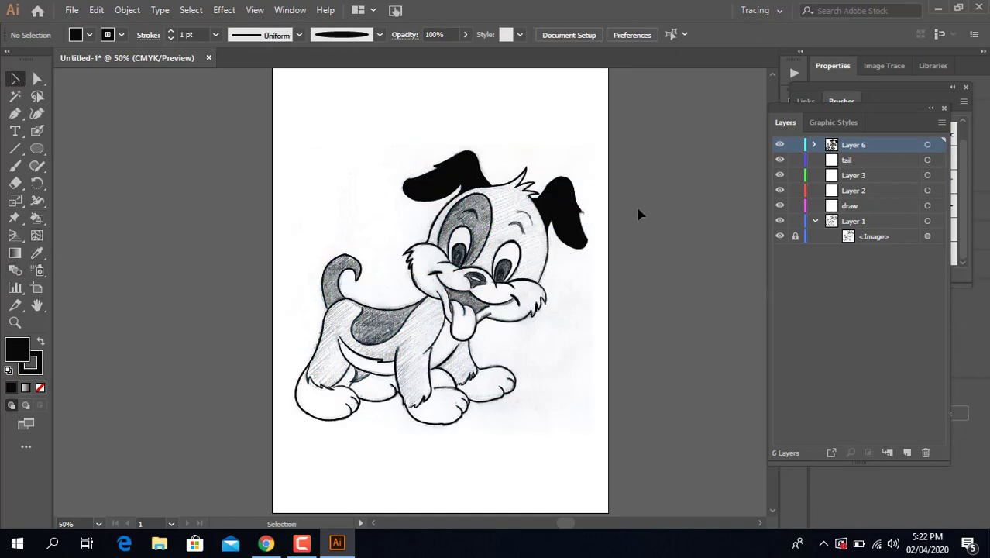
pyautogui.scroll(1, 597, 172)
pyautogui.scroll(1, 465, 155)
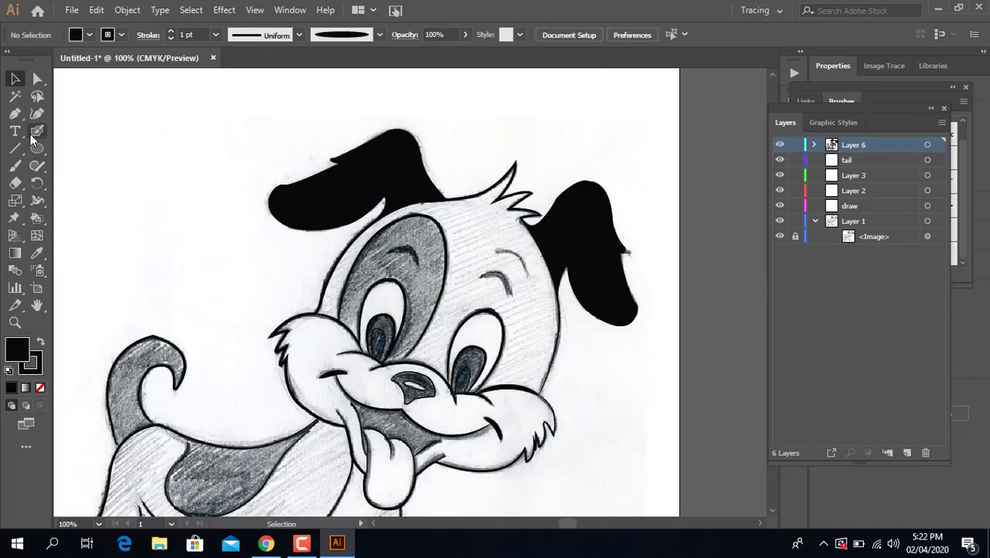
# Step: Set stroke to None and an orange-brown fill, then paint both ears with it
pyautogui.click(37, 366)
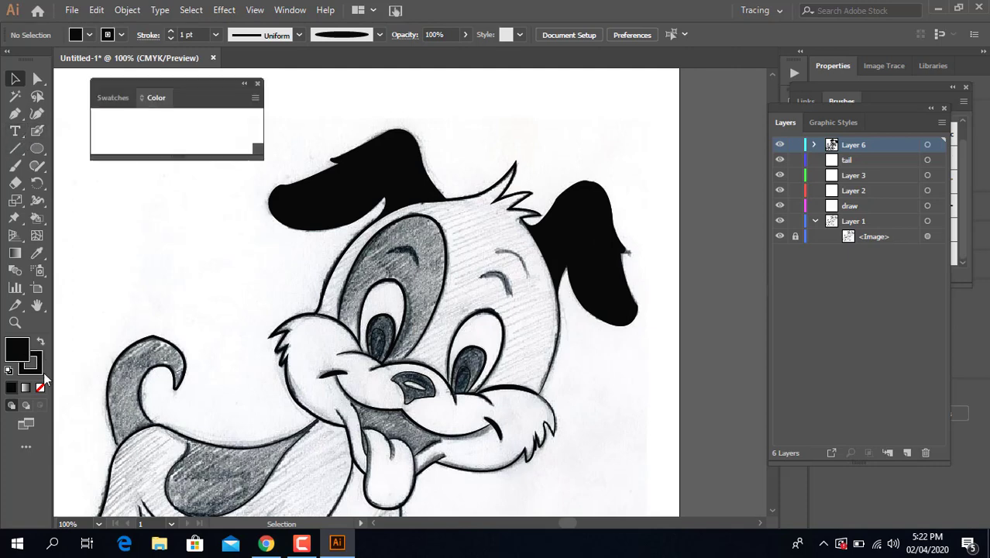
pyautogui.click(39, 387)
pyautogui.click(20, 345)
pyautogui.doubleClick(22, 352)
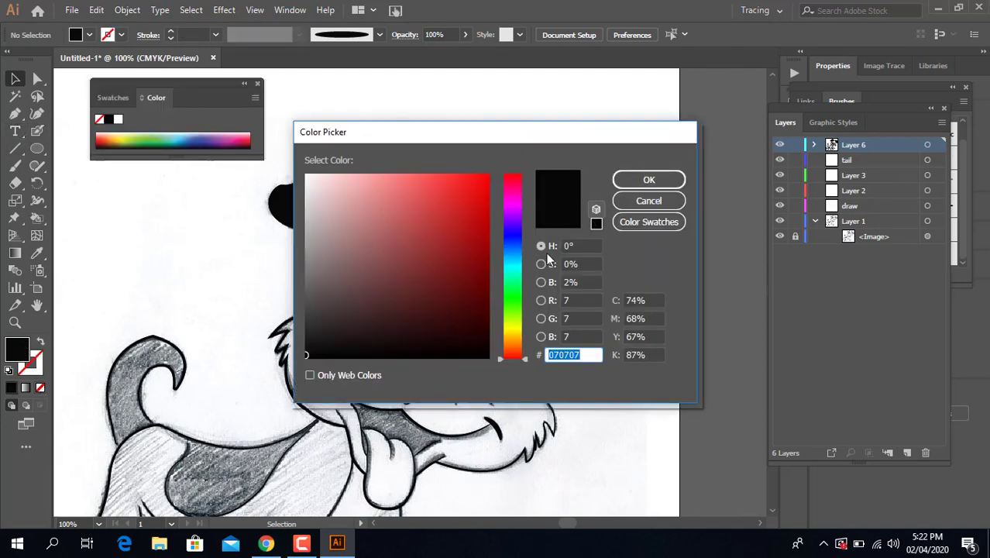
pyautogui.click(518, 341)
pyautogui.click(637, 179)
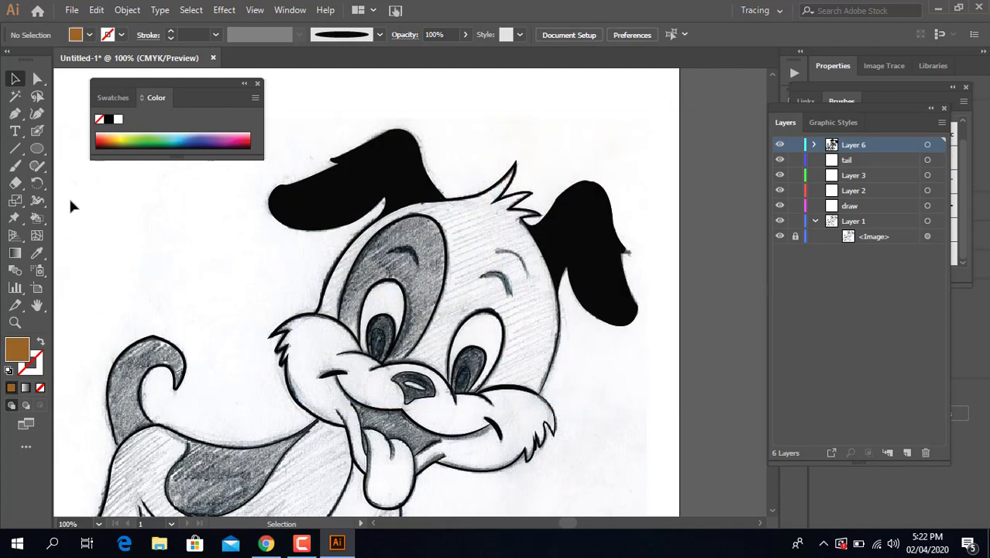
pyautogui.click(356, 194)
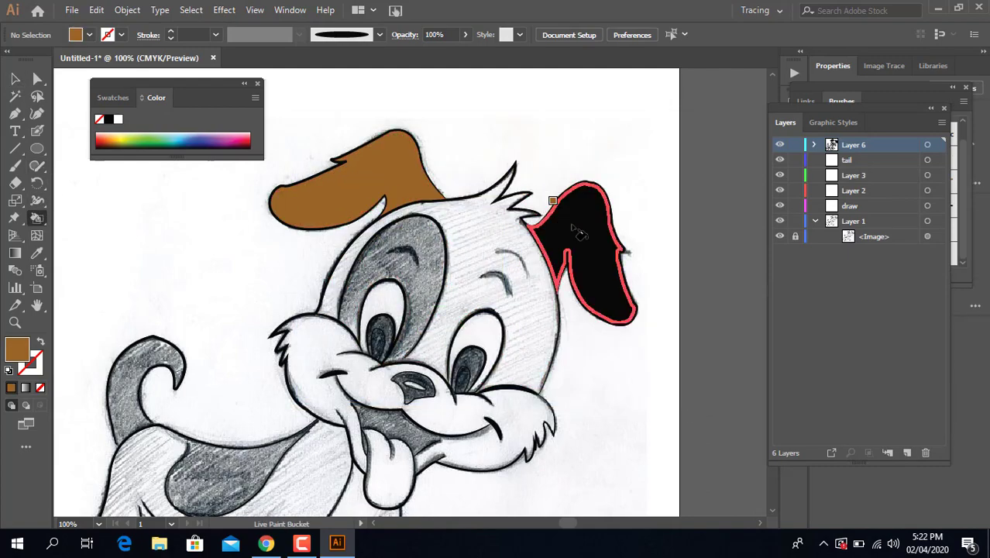
pyautogui.click(585, 242)
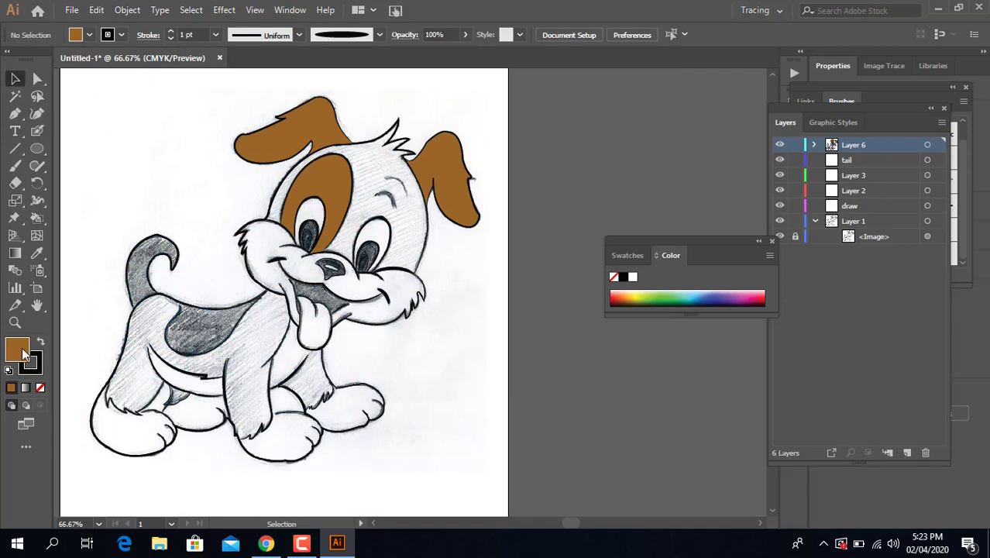
# Step: Live Paint the puppy's head in a lighter brown shade
pyautogui.doubleClick(17, 350)
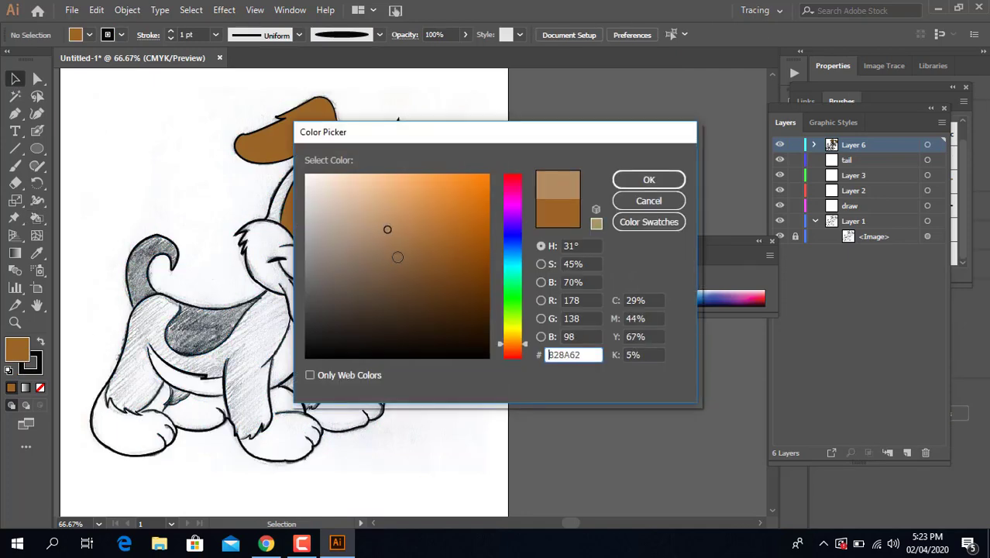
pyautogui.click(647, 176)
pyautogui.press('k')
pyautogui.click(364, 186)
pyautogui.click(250, 332)
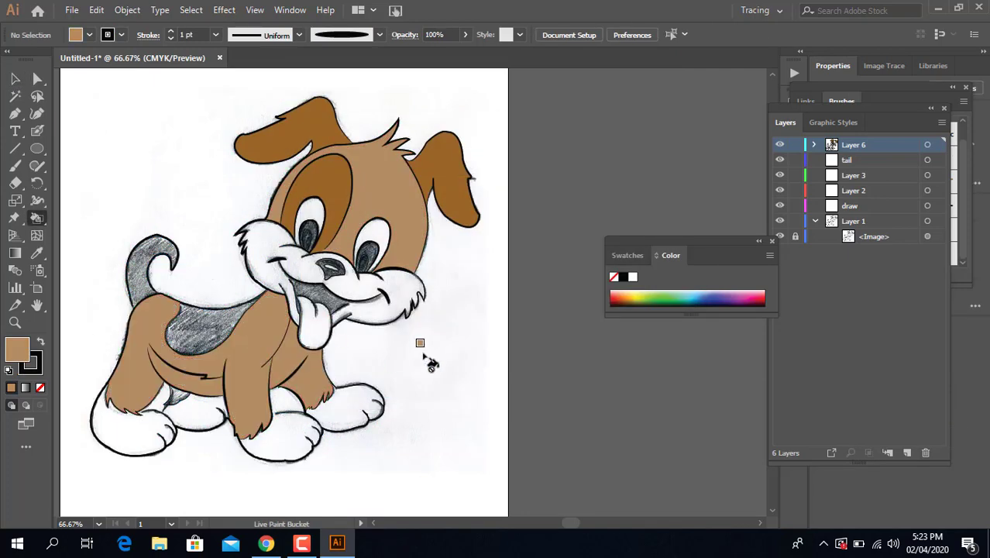
pyautogui.keyDown('alt'); pyautogui.scroll(5, 328, 358); pyautogui.keyUp('alt')
pyautogui.keyDown('alt'); pyautogui.scroll(-2, 364, 401); pyautogui.keyUp('alt')
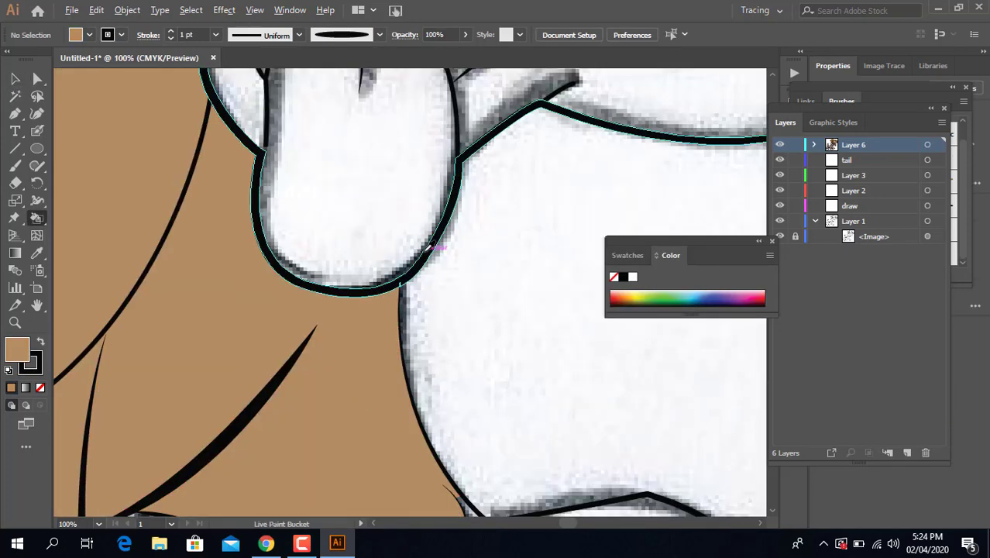
pyautogui.keyDown('alt'); pyautogui.scroll(-2, 364, 400); pyautogui.keyUp('alt')
# Step: Fill the muzzle cream and the tongue pale yellow, then set a grey-brown fill
pyautogui.doubleClick(17, 350)
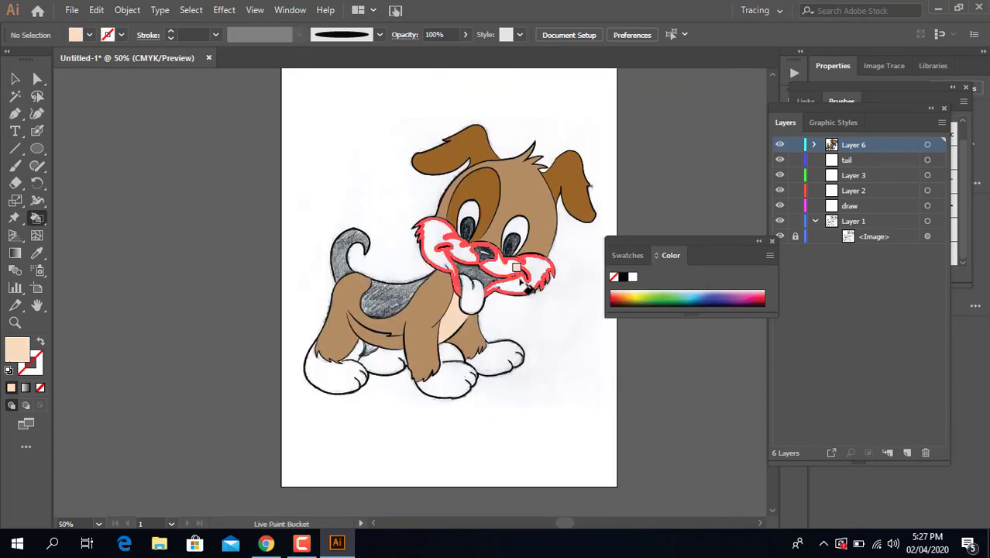
pyautogui.click(519, 279)
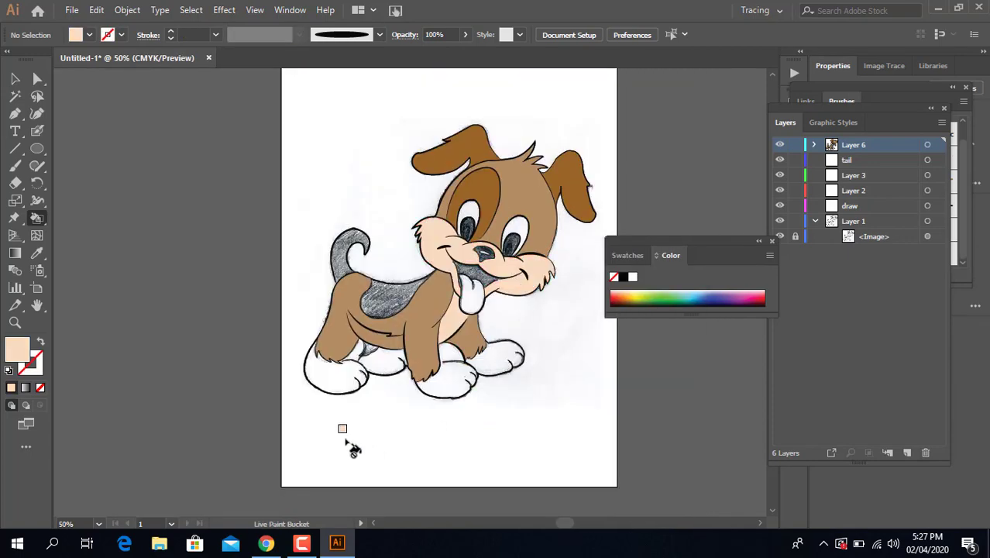
pyautogui.doubleClick(22, 346)
pyautogui.click(409, 171)
pyautogui.click(648, 176)
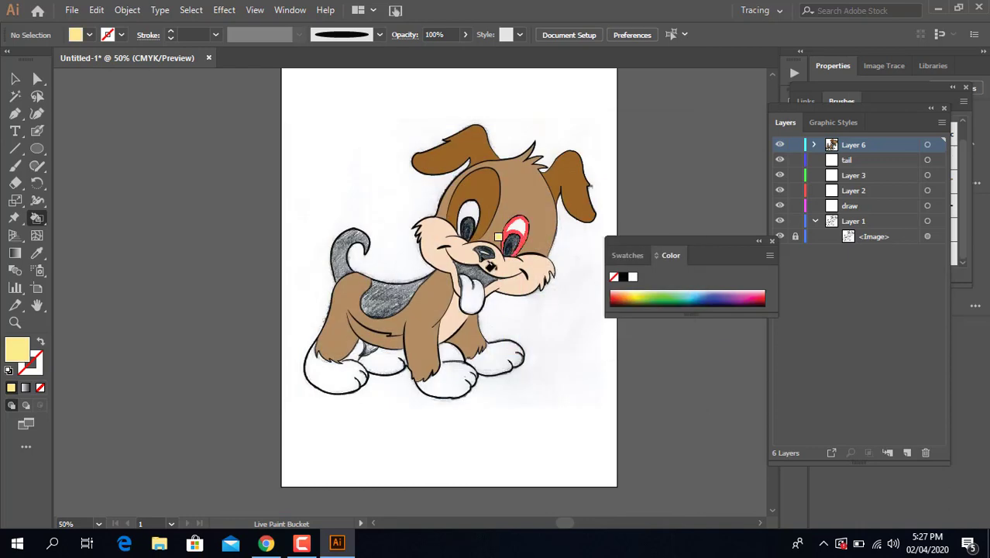
pyautogui.doubleClick(19, 349)
pyautogui.click(636, 183)
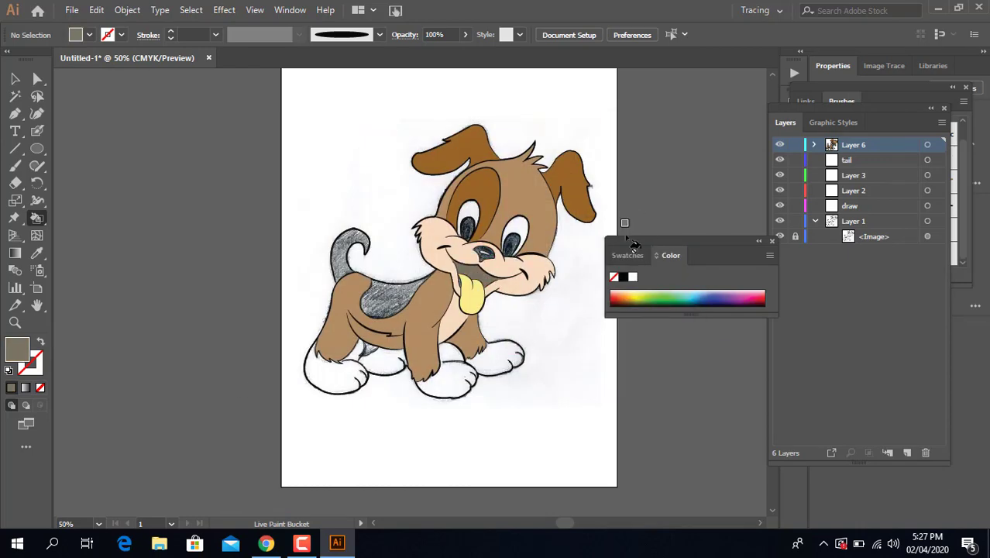
# Step: Reselect the Live Paint artwork, return to Live Paint, and zoom out to the legs and feet
pyautogui.scroll(3, 368, 243)
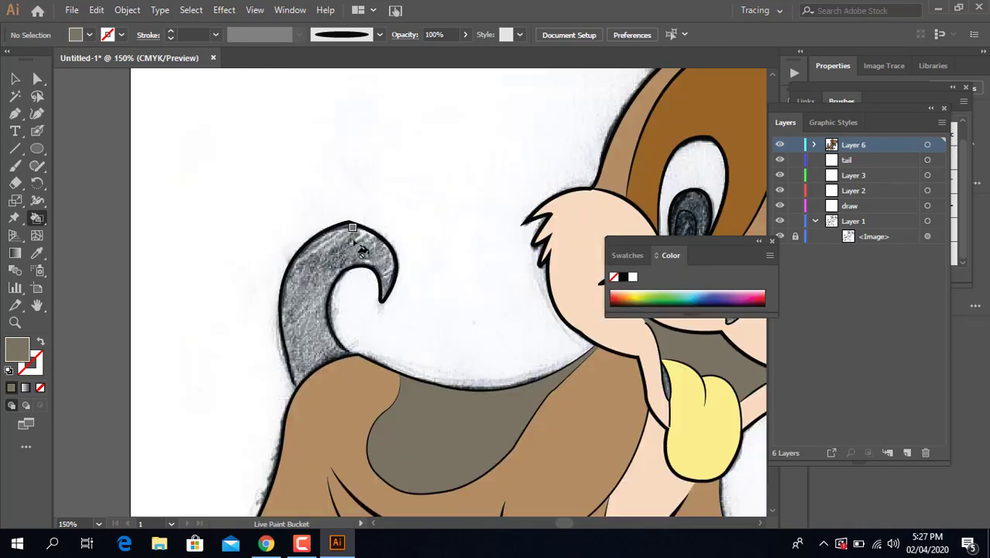
pyautogui.click(320, 243)
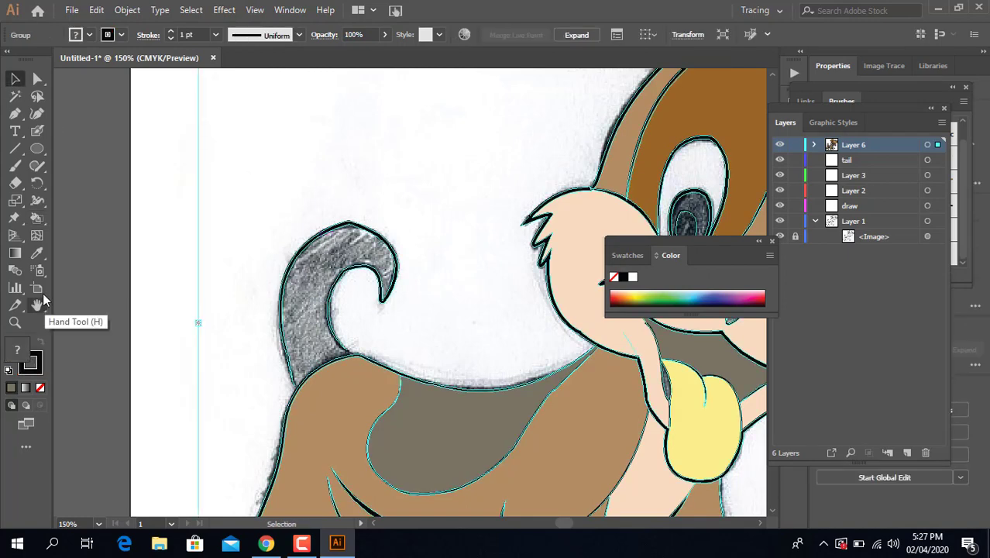
pyautogui.click(258, 248)
pyautogui.press('k')
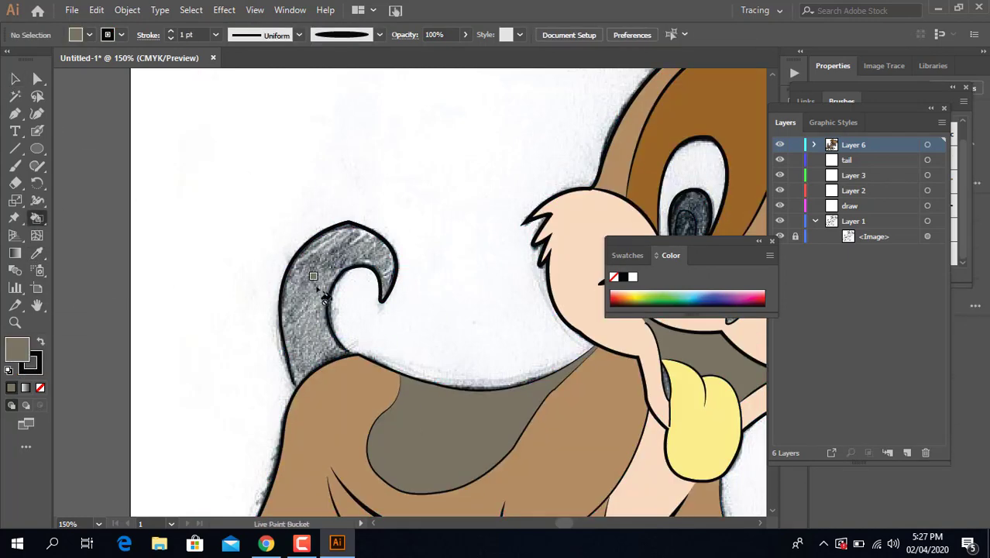
pyautogui.hotkey('ctrl', '1')
# Step: Paint all four of the puppy's feet yellow
pyautogui.click(193, 387)
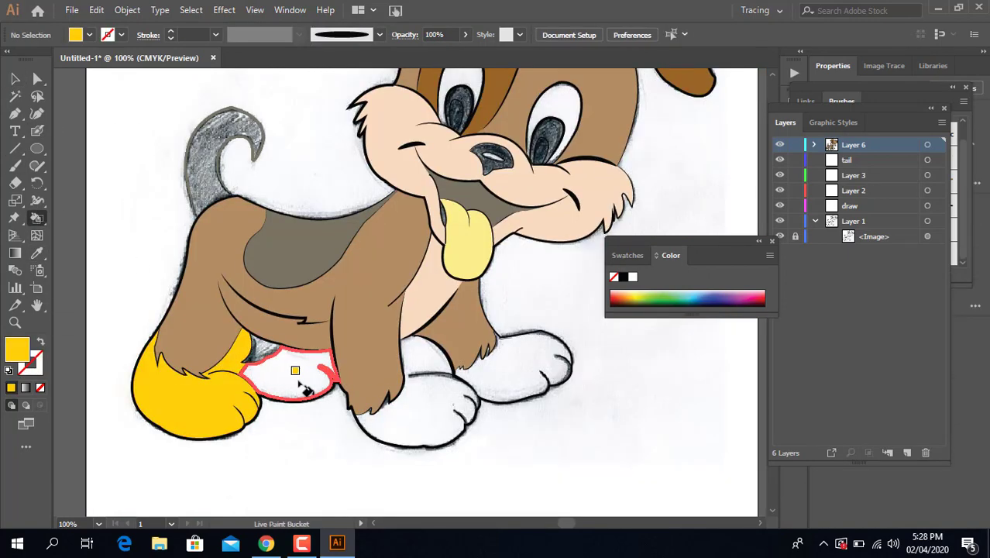
pyautogui.click(292, 371)
pyautogui.click(419, 403)
pyautogui.click(519, 357)
# Step: Paint the back patch orange, undoing the stray orange fill inside the mouth
pyautogui.doubleClick(17, 349)
pyautogui.moveTo(512, 336); pyautogui.dragTo(512, 345)
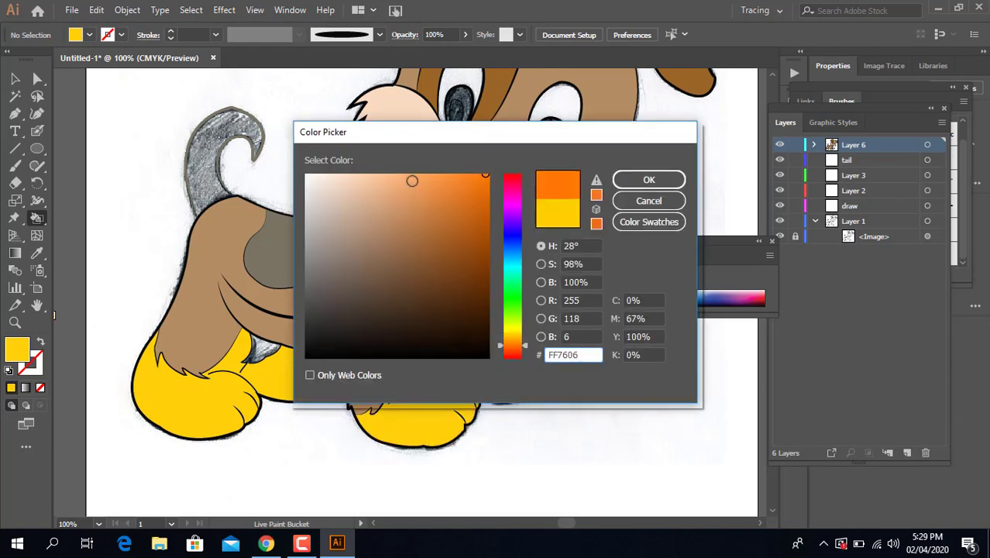
pyautogui.click(644, 186)
pyautogui.click(318, 248)
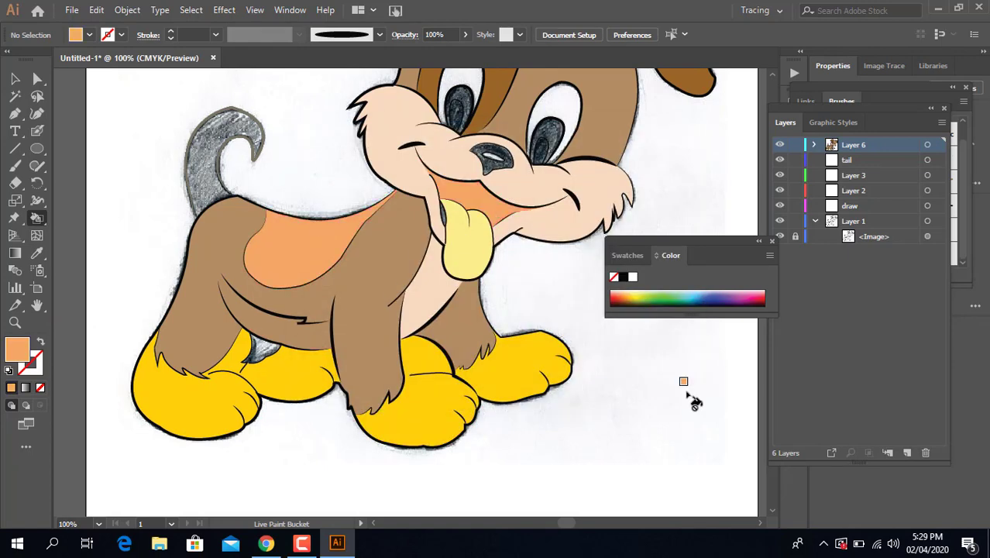
pyautogui.hotkey('ctrl', 'z')
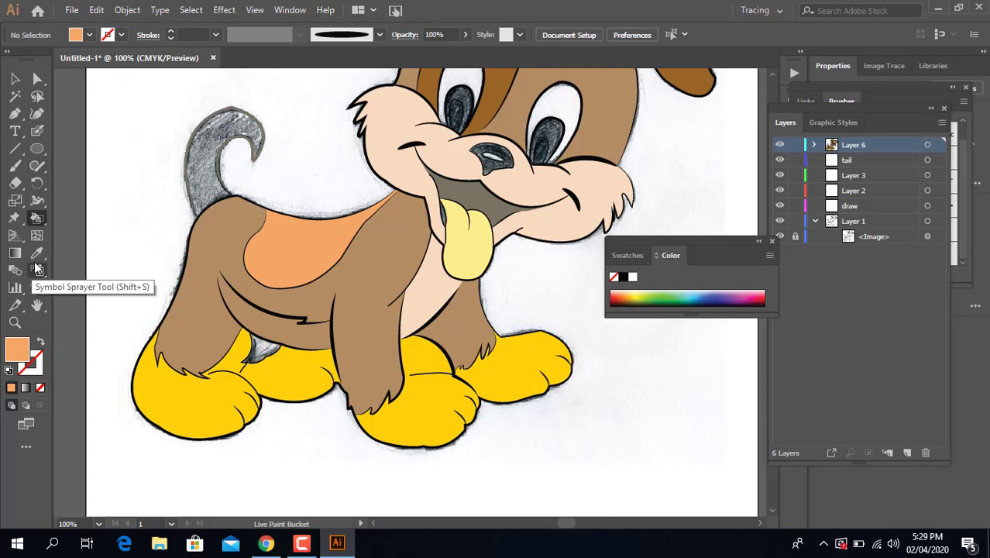
# Step: Fill the gap between the legs tan-brown and both eye irises grey
pyautogui.keyDown('alt'); pyautogui.click(207, 312); pyautogui.keyUp('alt')
pyautogui.click(263, 352)
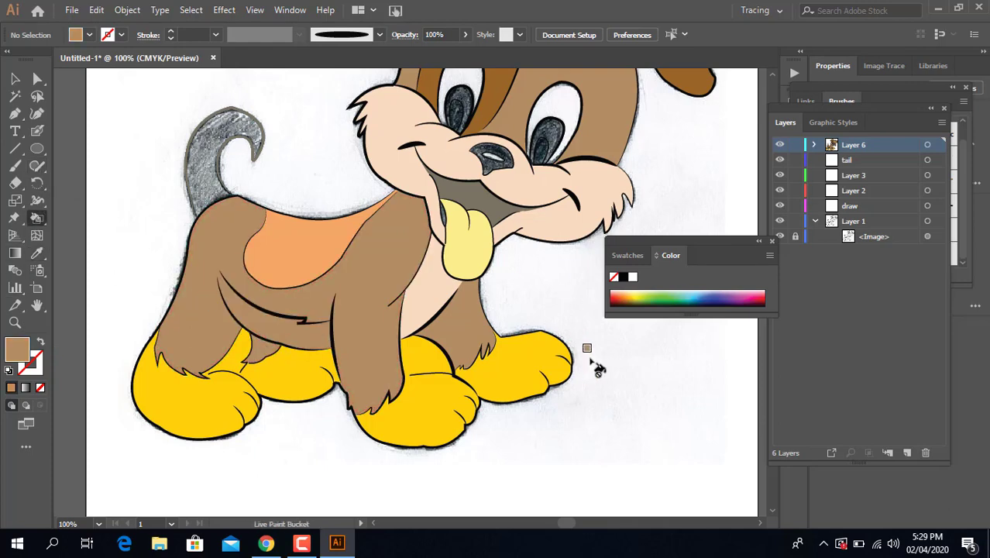
pyautogui.click(779, 236)
pyautogui.doubleClick(17, 348)
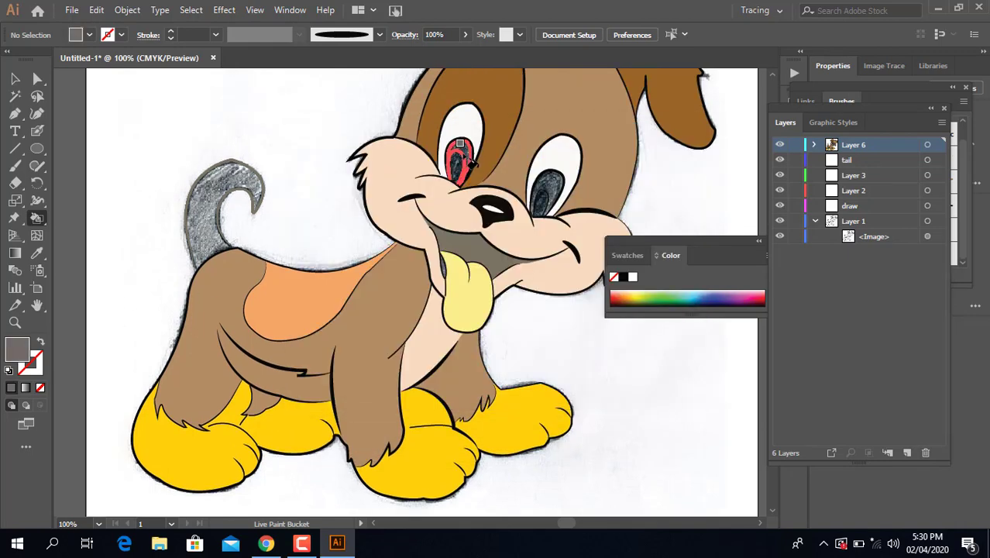
pyautogui.click(459, 161)
pyautogui.click(543, 169)
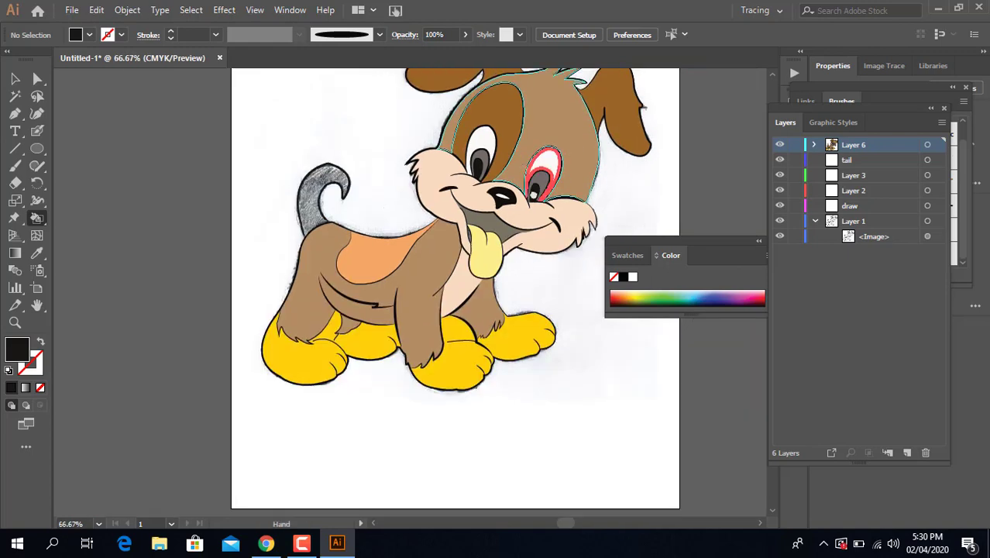
pyautogui.hotkey('ctrl', '-')
# Step: Live Paint the puppy's curled tail tan-brown
pyautogui.press('v')
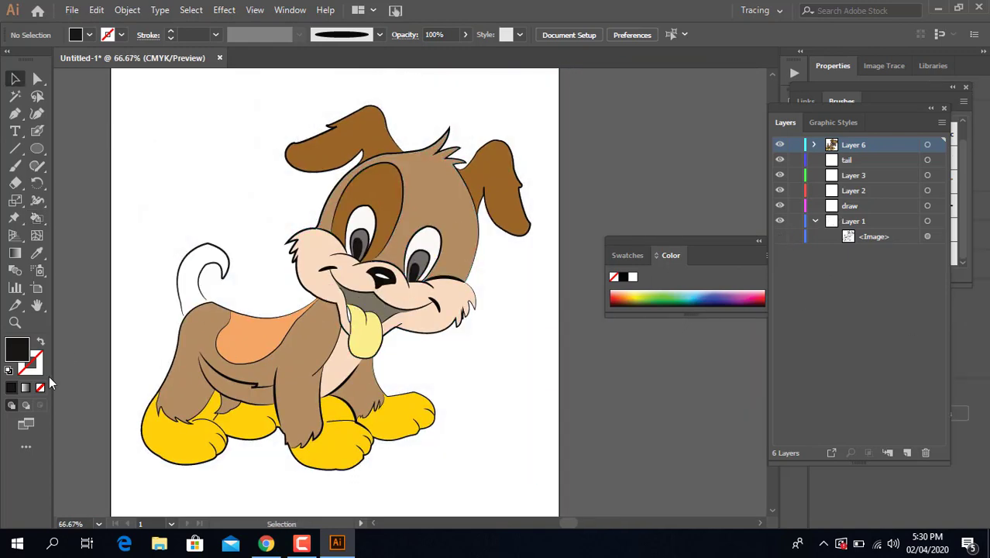
pyautogui.doubleClick(18, 347)
pyautogui.click(349, 261)
pyautogui.press('Return')
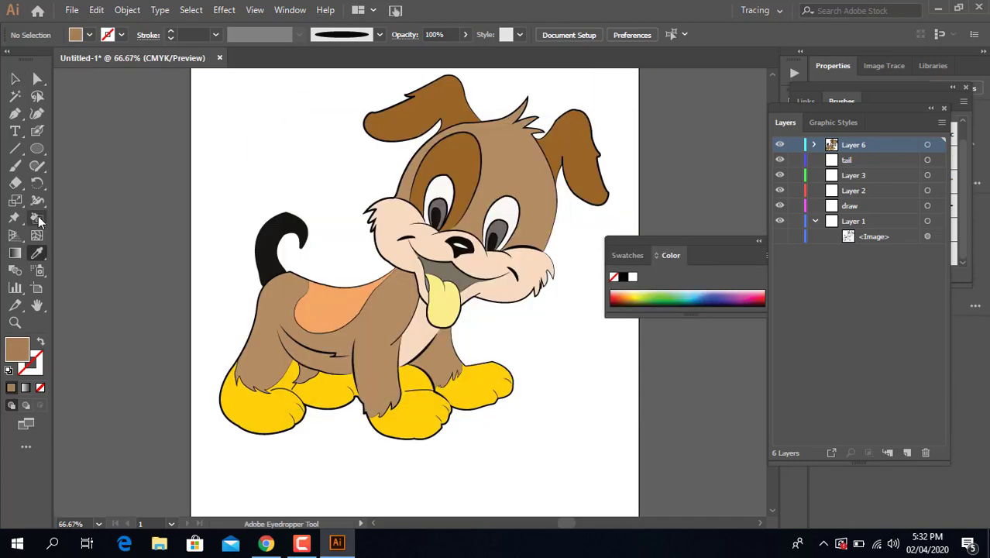
pyautogui.click(39, 221)
pyautogui.click(271, 258)
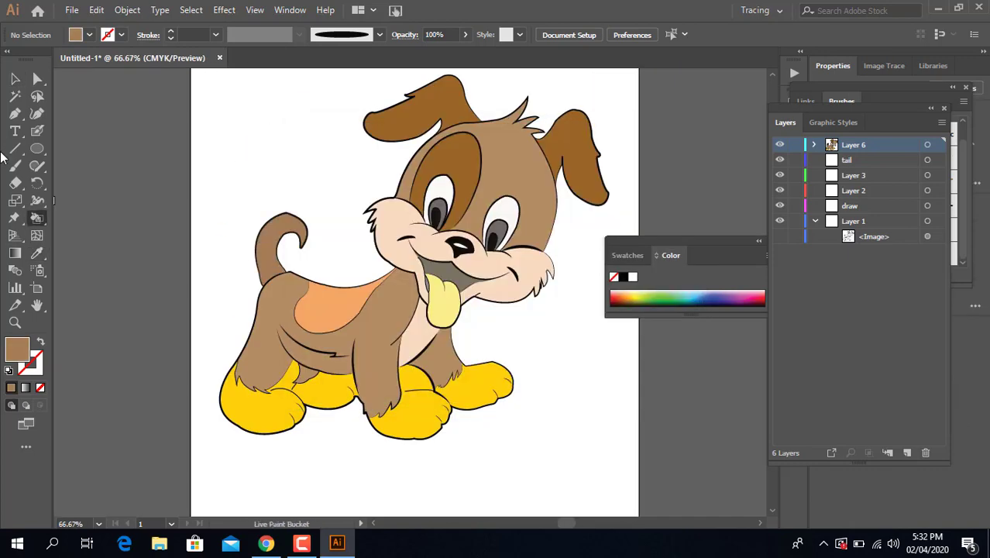
pyautogui.press('v')
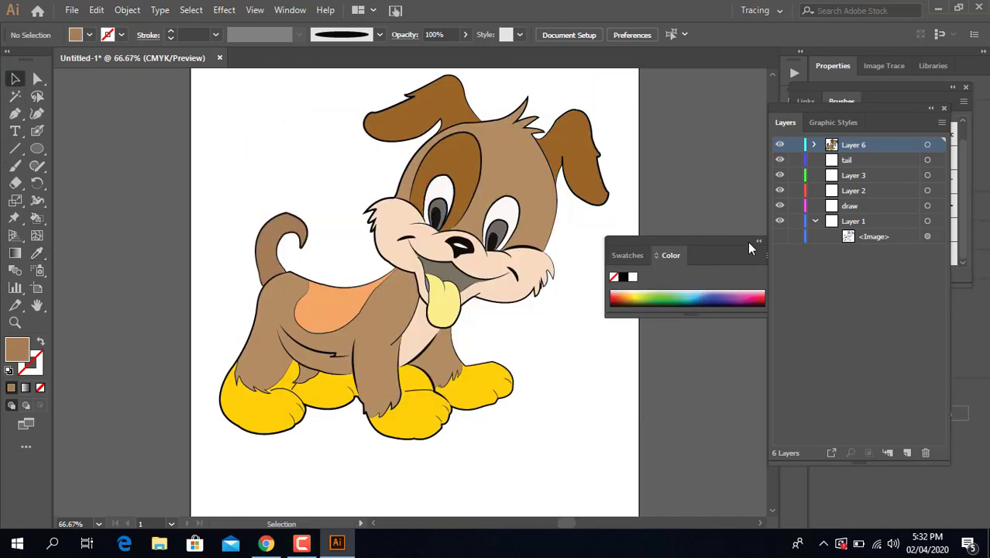
# Step: Close the floating Color panel and shift the artwork lower on the page
pyautogui.click(747, 235)
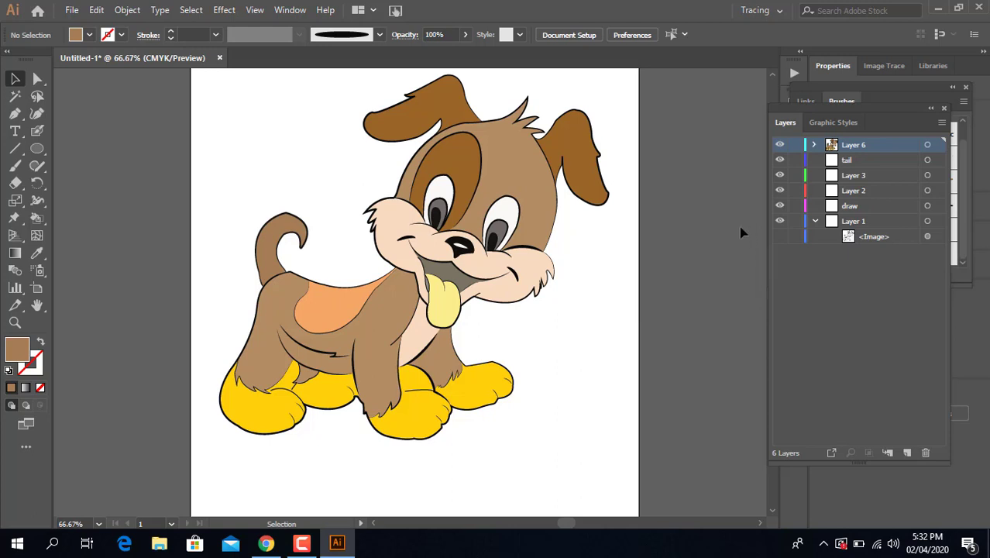
pyautogui.hotkey('ctrl', 'z')
pyautogui.scroll(-1, 649, 174)
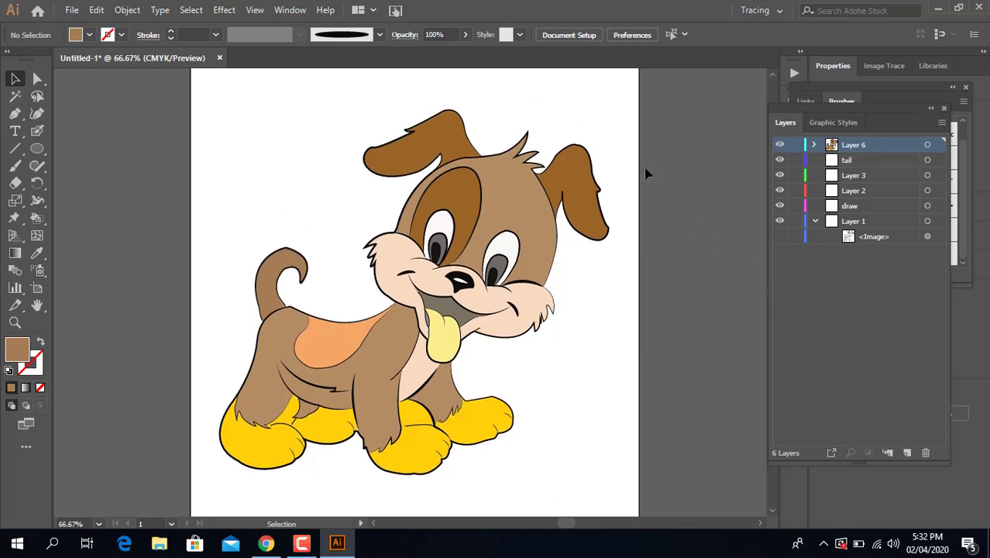
pyautogui.scroll(1, 648, 167)
pyautogui.scroll(-2, 580, 208)
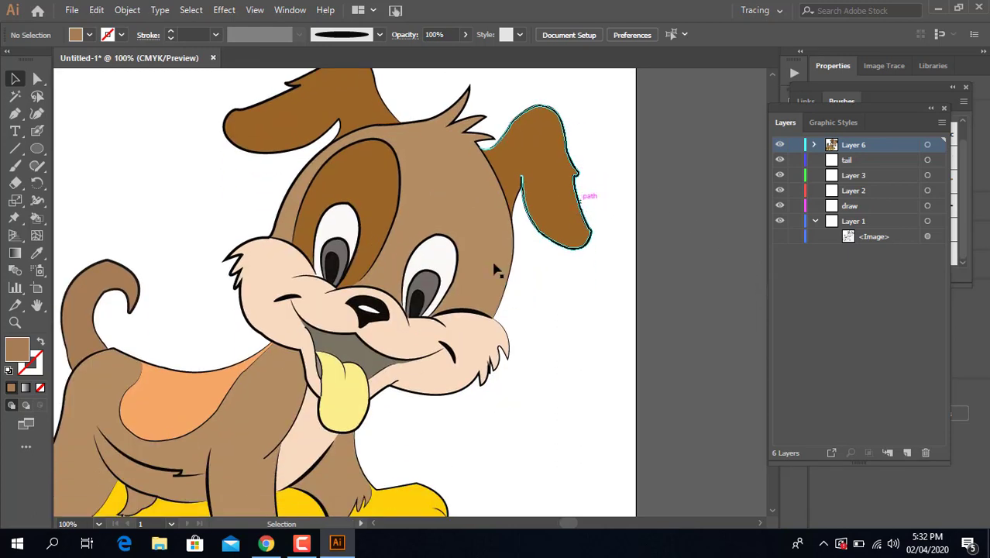
pyautogui.scroll(-2, 534, 356)
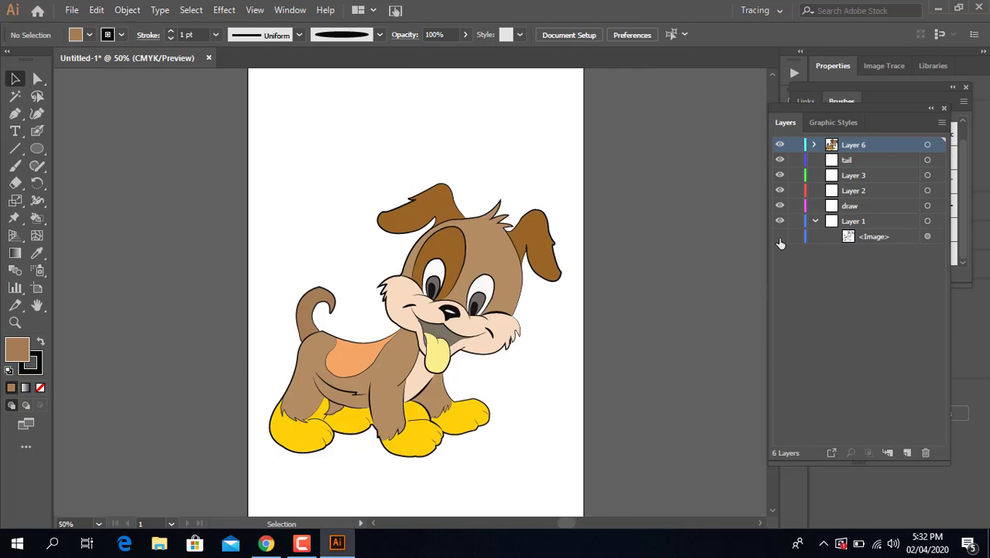
# Step: Show the pencil sketch again and move it to the left of the puppy
pyautogui.click(780, 236)
pyautogui.moveTo(535, 368); pyautogui.dragTo(250, 359)
pyautogui.scroll(-1, 378, 199)
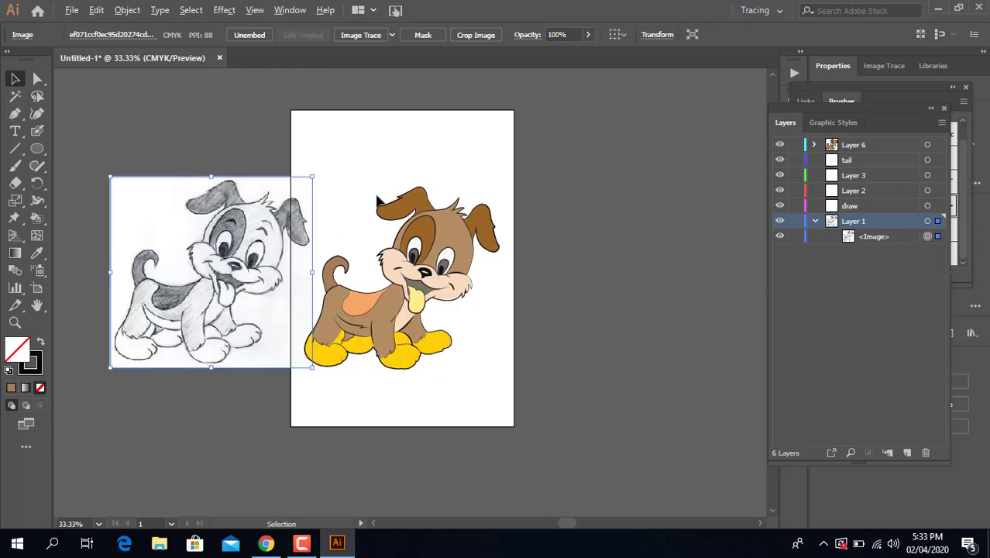
# Step: Widen the artboard leftward to 378.73 mm so both drawings fit, and centre the view
pyautogui.click(37, 287)
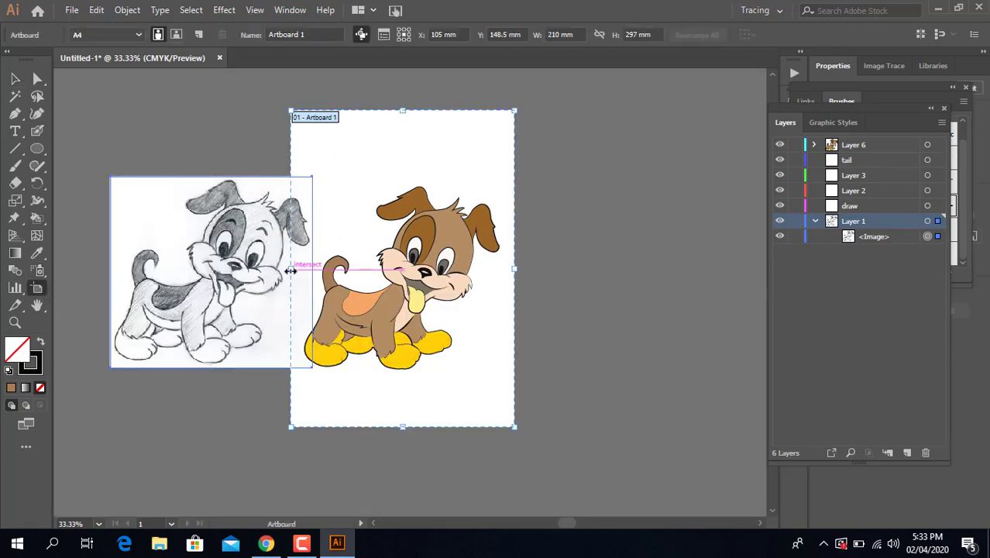
pyautogui.moveTo(291, 268); pyautogui.dragTo(110, 272)
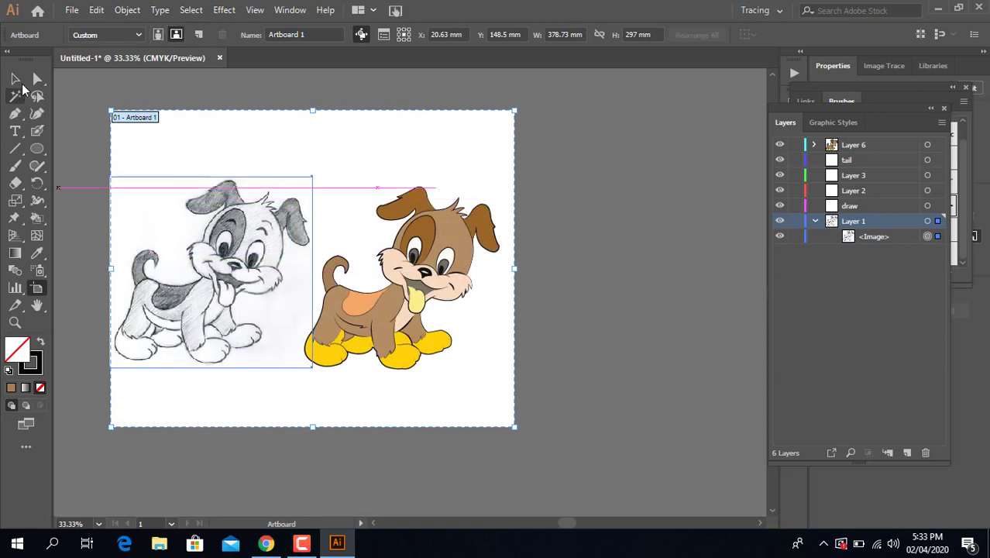
pyautogui.click(15, 78)
pyautogui.click(213, 118)
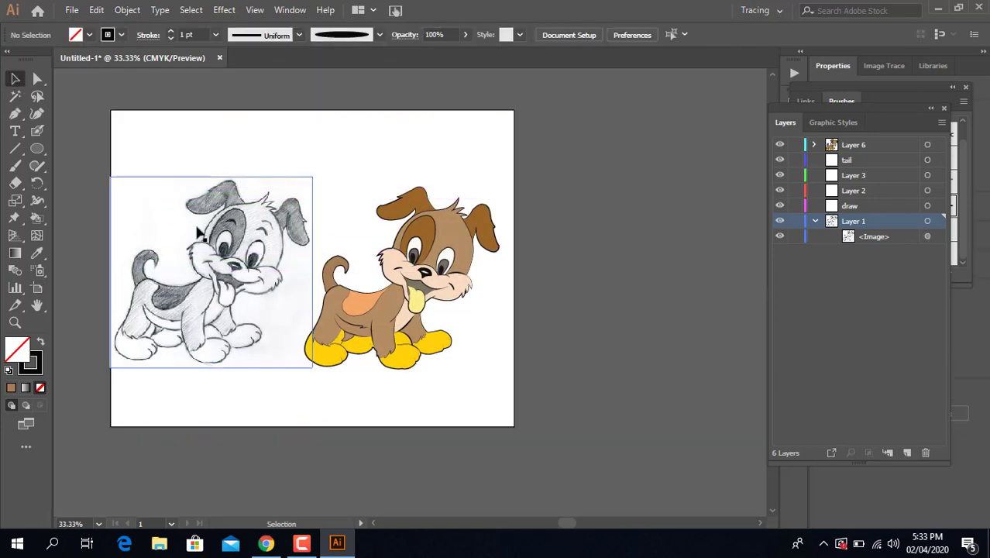
pyautogui.keyDown('alt'); pyautogui.scroll(1, 198, 233); pyautogui.keyUp('alt')
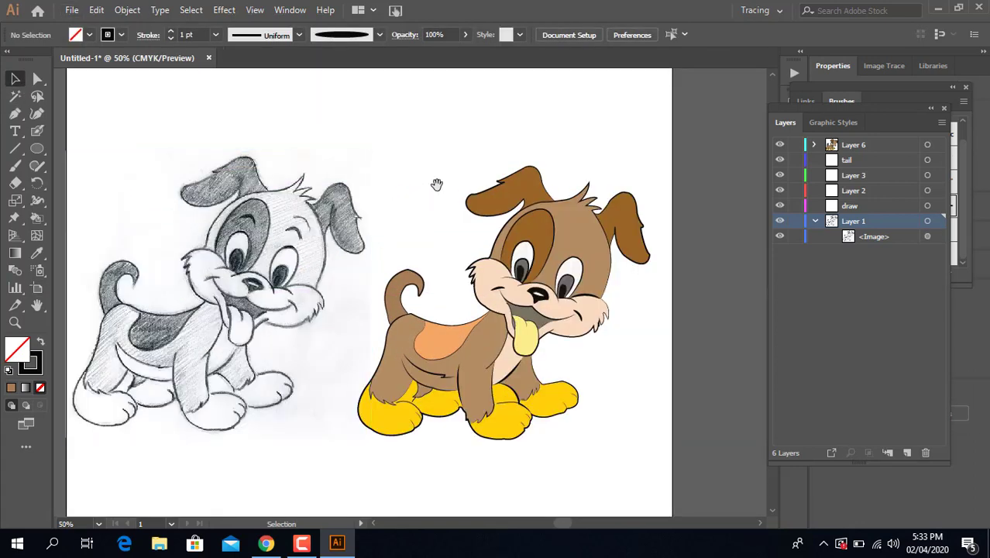
pyautogui.moveTo(434, 154); pyautogui.dragTo(428, 150)
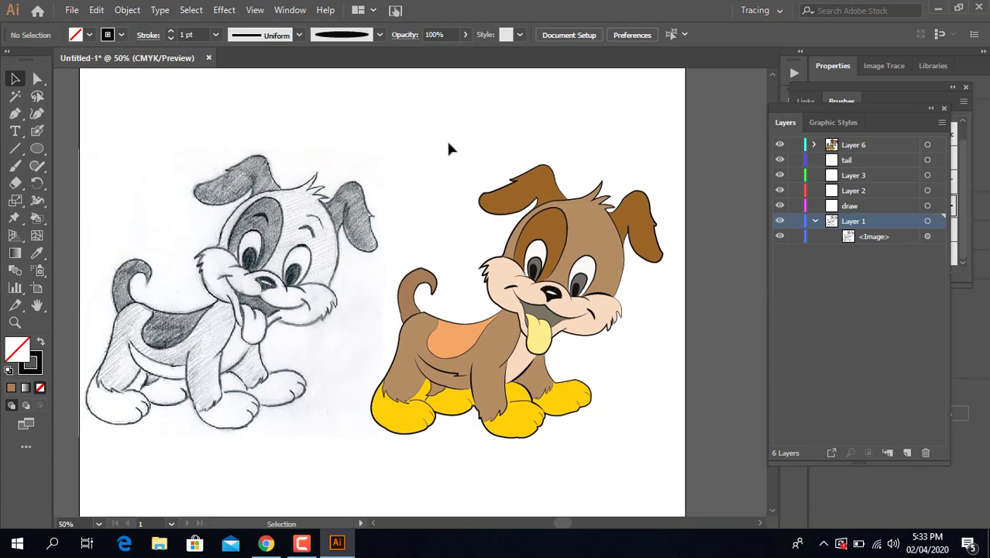
pyautogui.moveTo(448, 147); pyautogui.dragTo(465, 115)
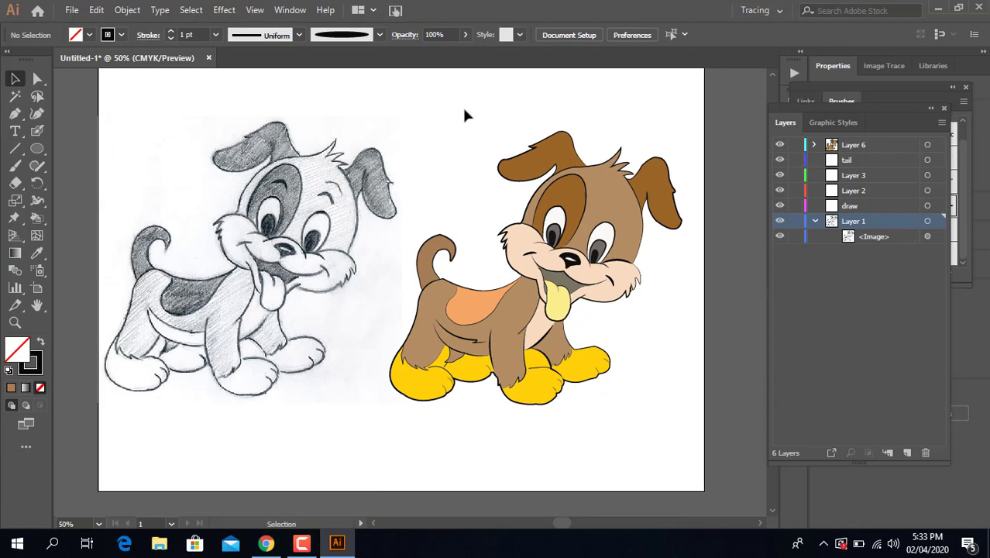